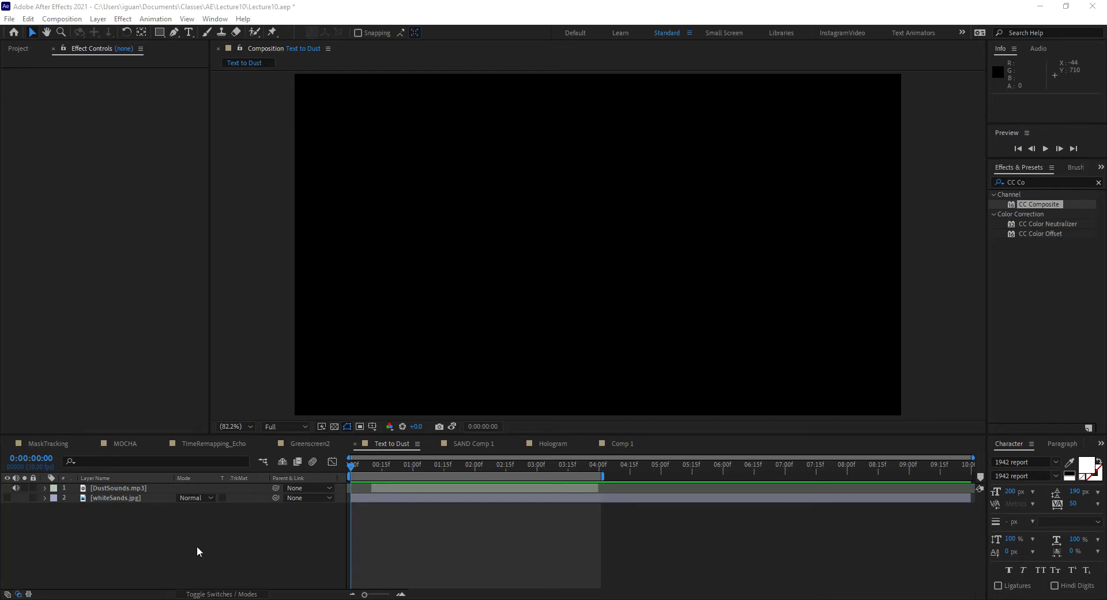
Add a DUST text layer with its anchor point centred in the text and place it in the middle of the composition.
click(190, 32)
double_click(189, 31)
text(DUST)
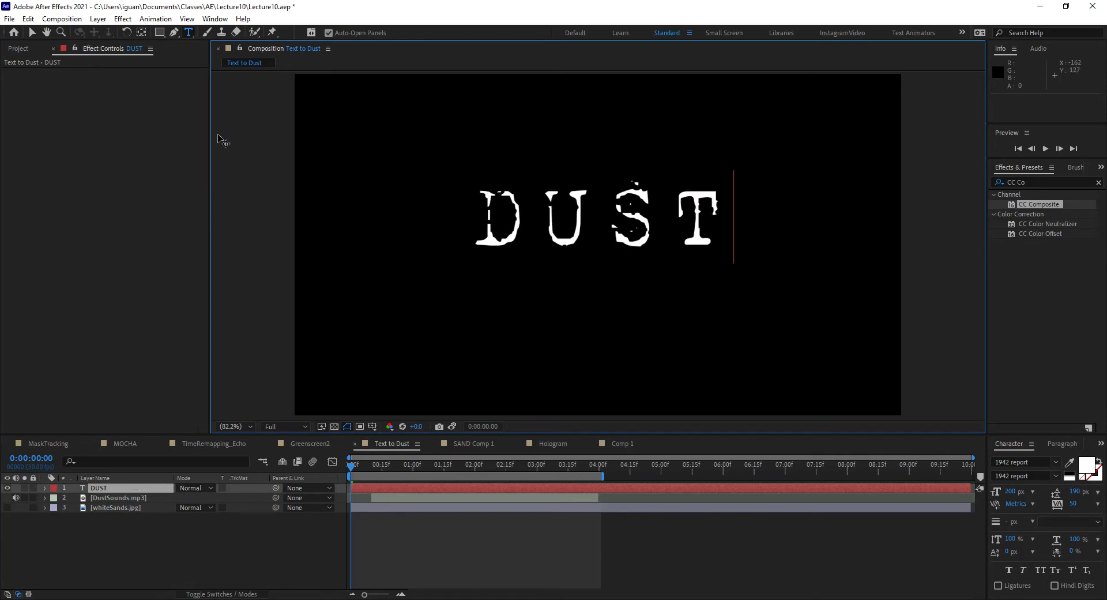
click(32, 34)
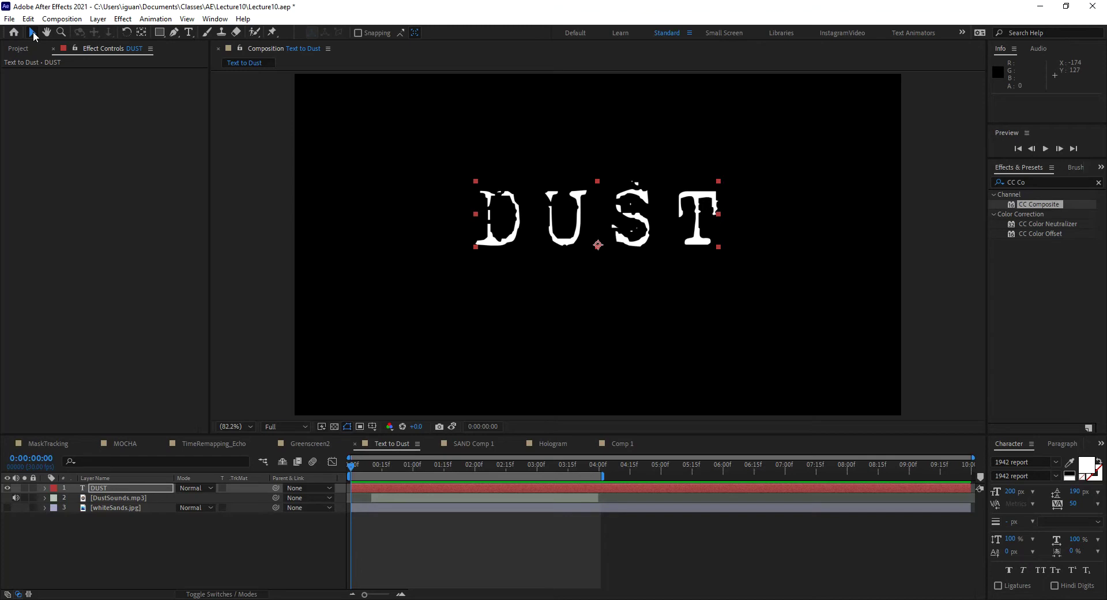
key(ctrl+alt+Home)
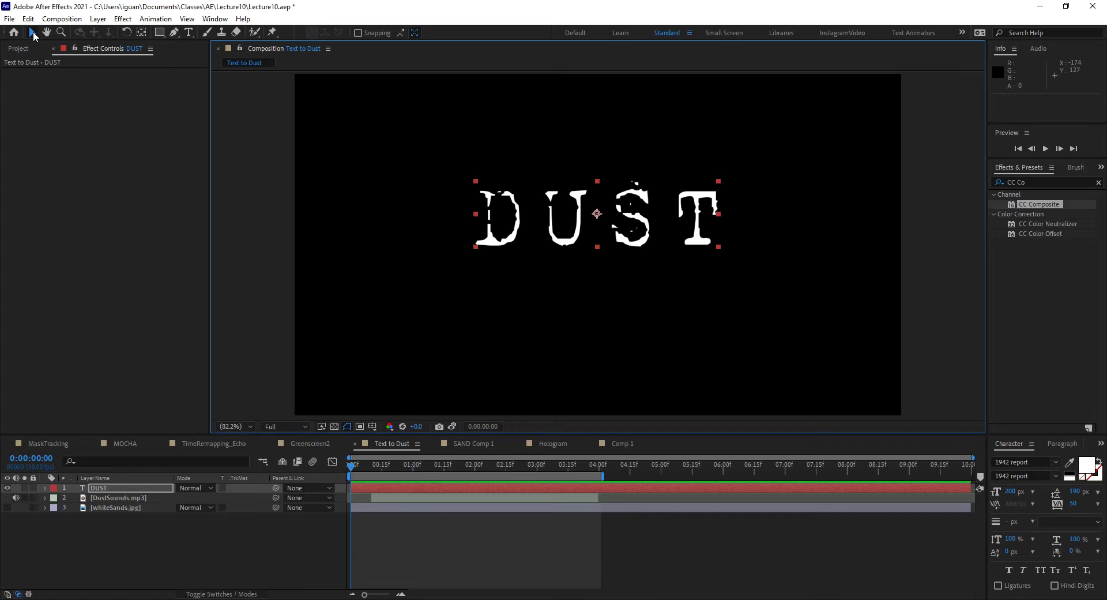
key(ctrl+Home)
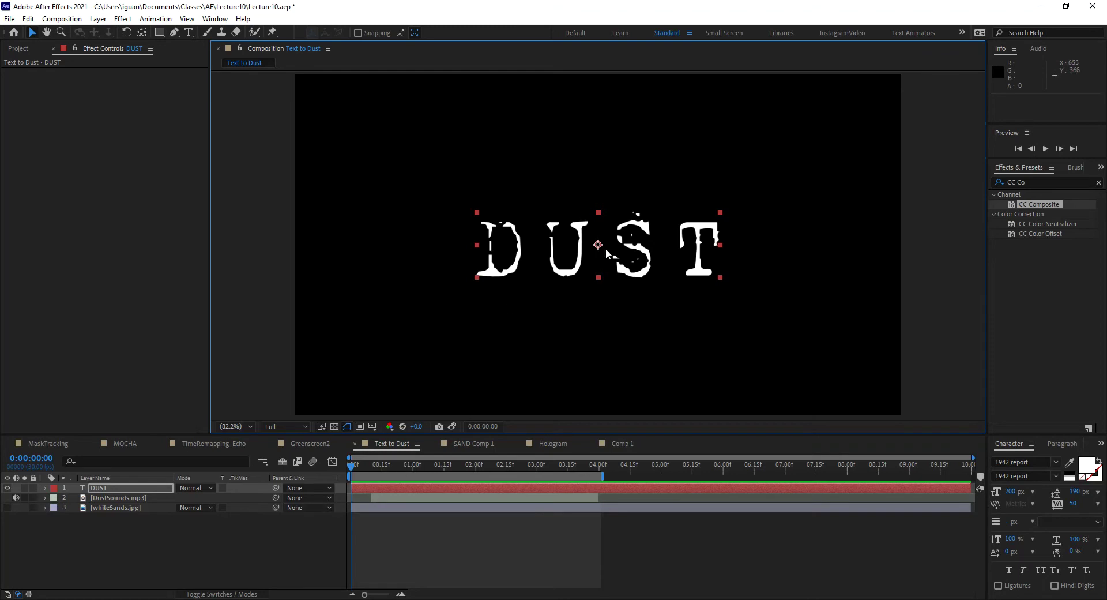
Duplicate the DUST text layer and rename the copy Particles.
click(109, 487)
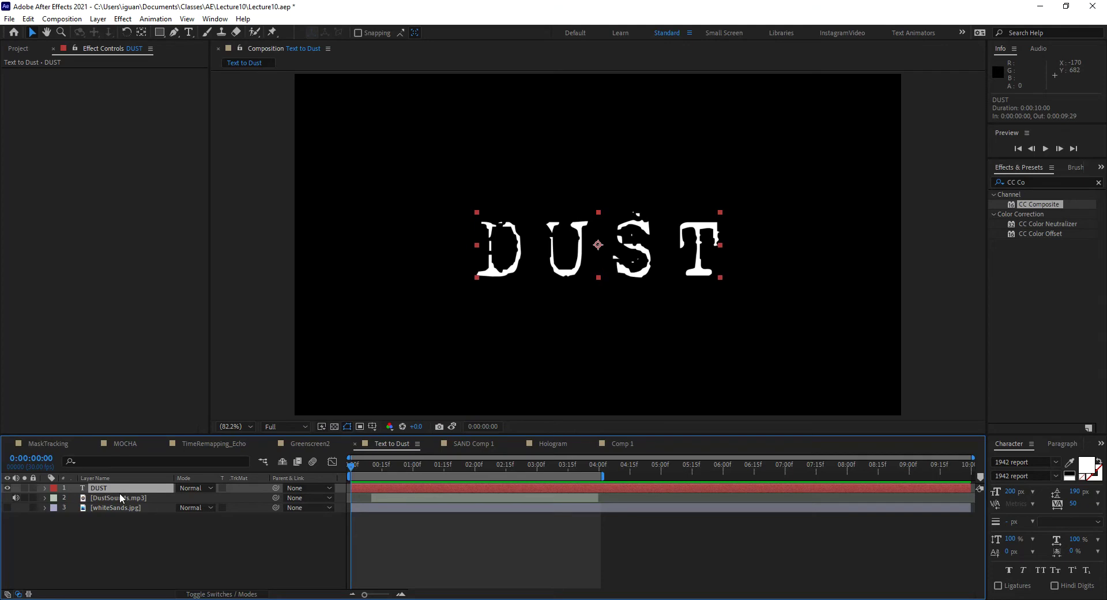
key(ctrl+d)
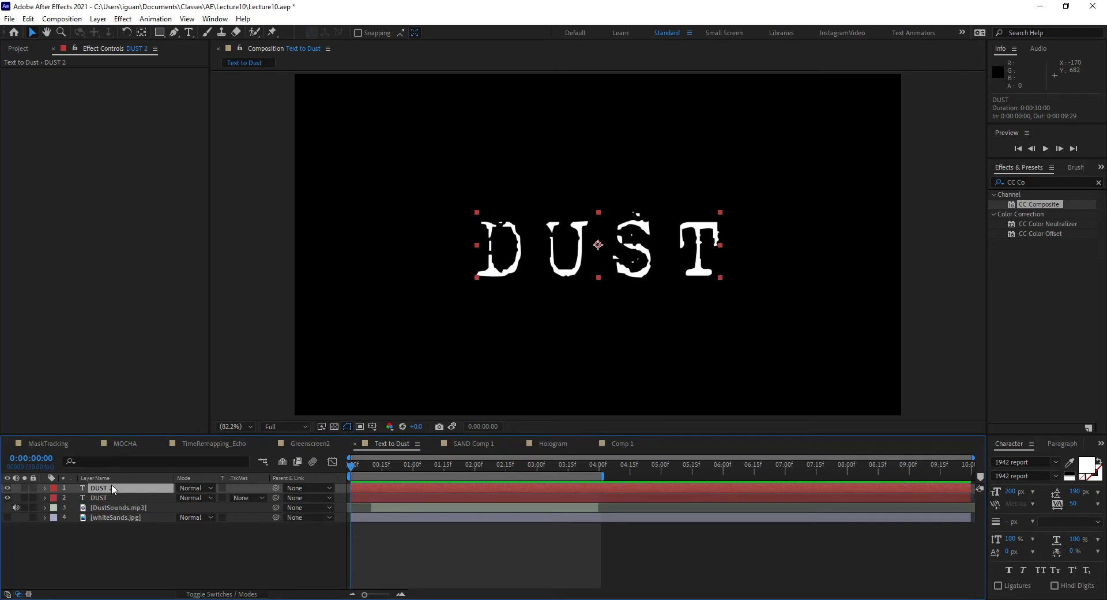
key(Return)
text(Particles)
key(Return)
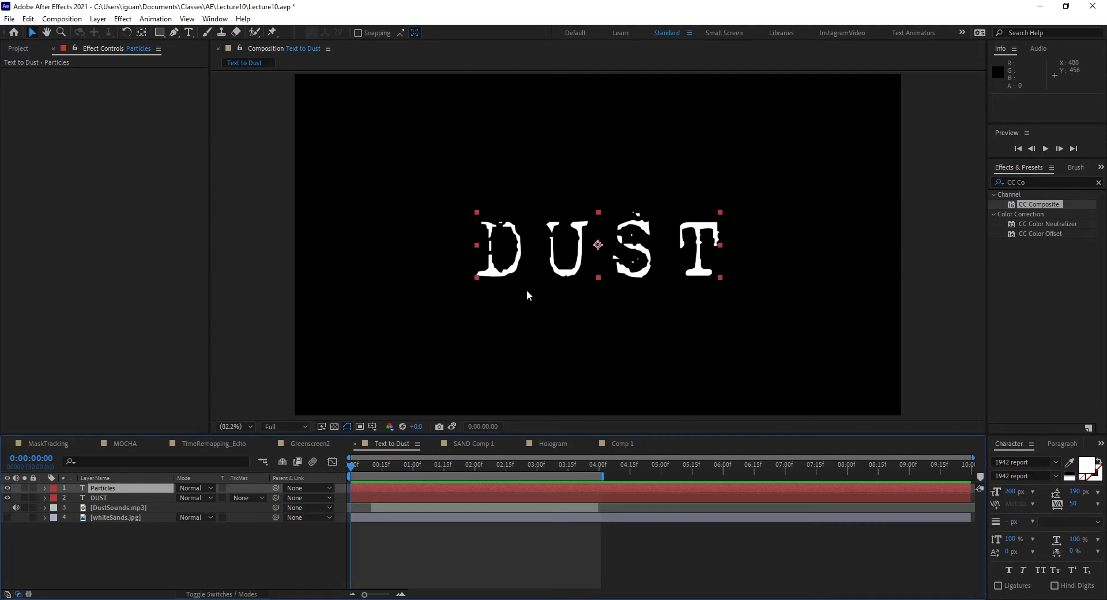
Apply the CC Particle Systems II effect to the Particles layer and check the burst at 0:00:00:08.
click(1095, 182)
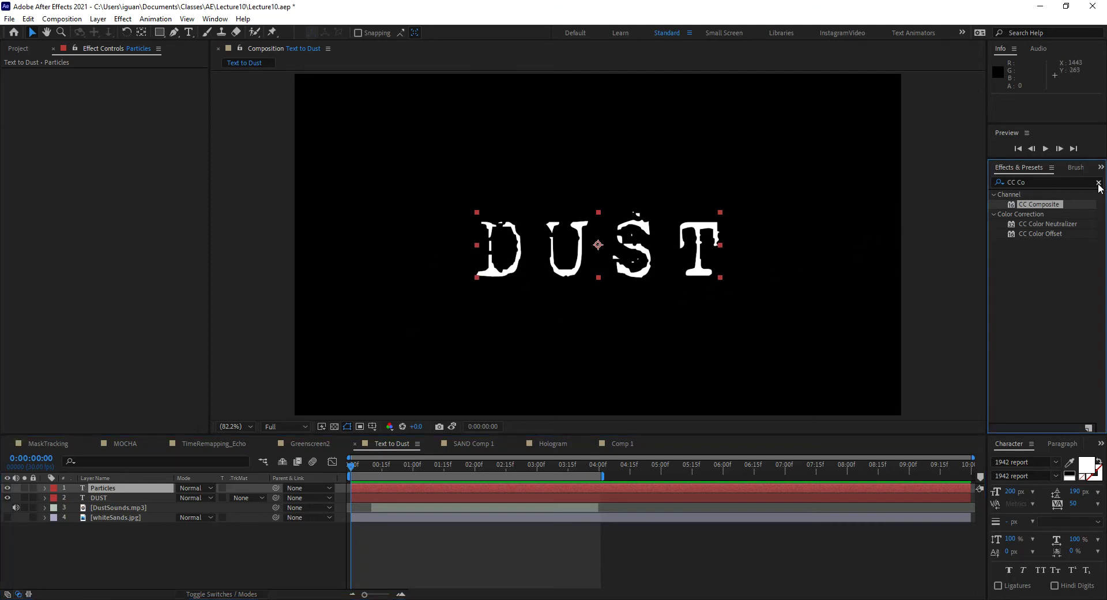
text(C)
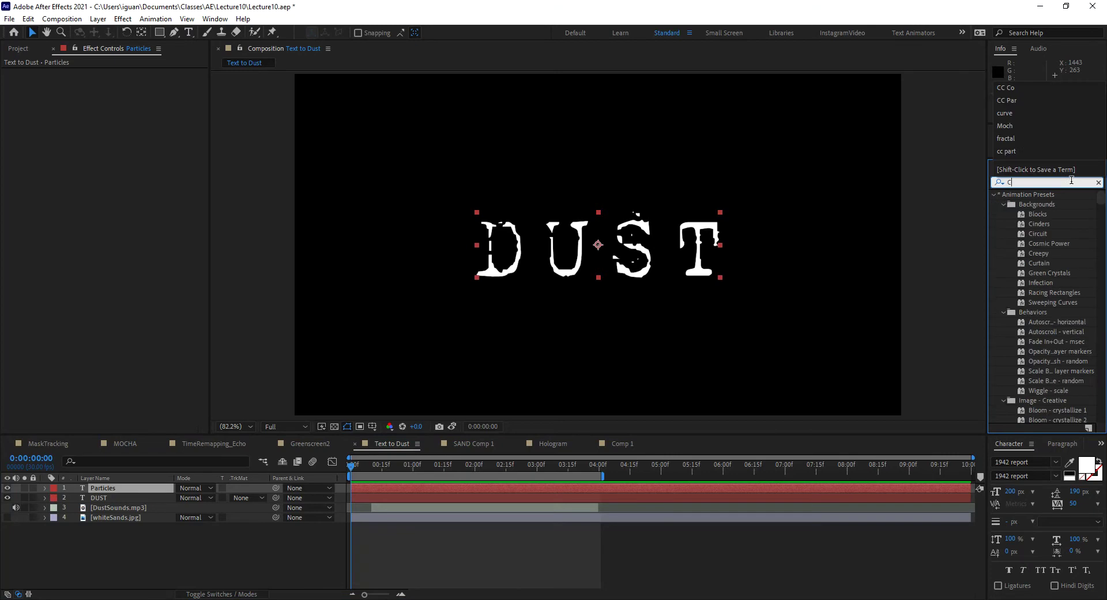
text(C Pa)
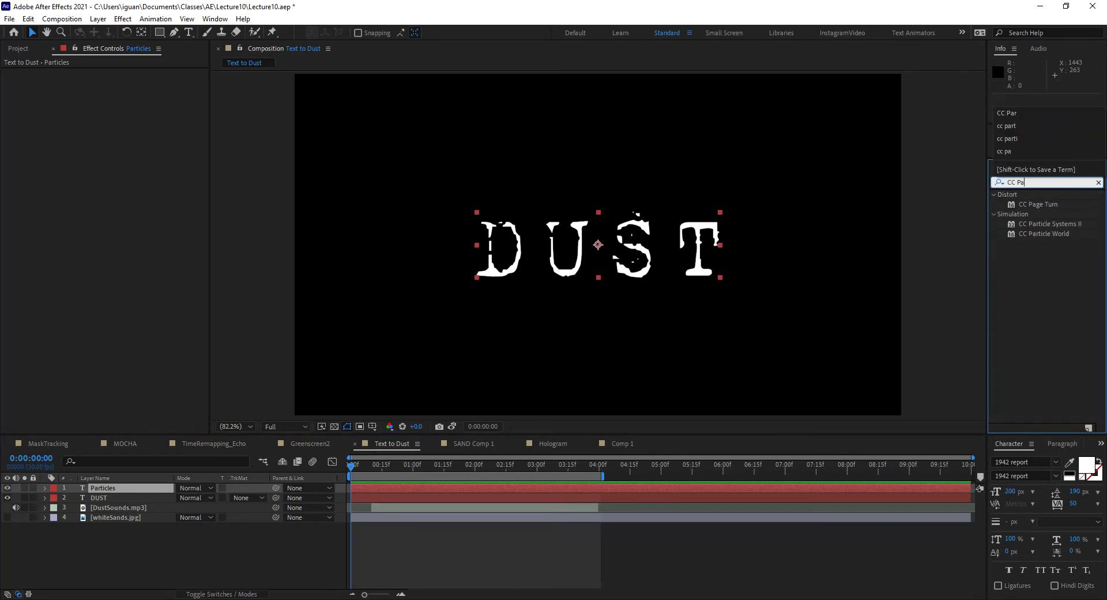
drag(1047, 225, 114, 493)
drag(350, 467, 369, 466)
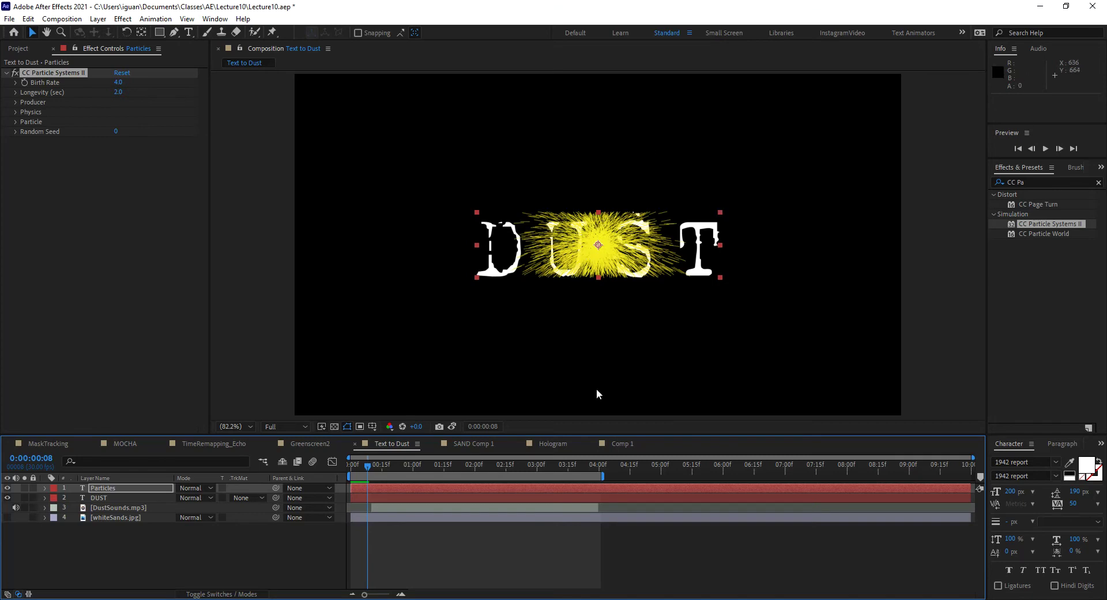
Add the CC Composite effect above CC Particle Systems II on the Particles layer and scrub to 0:00:00:09.
click(122, 487)
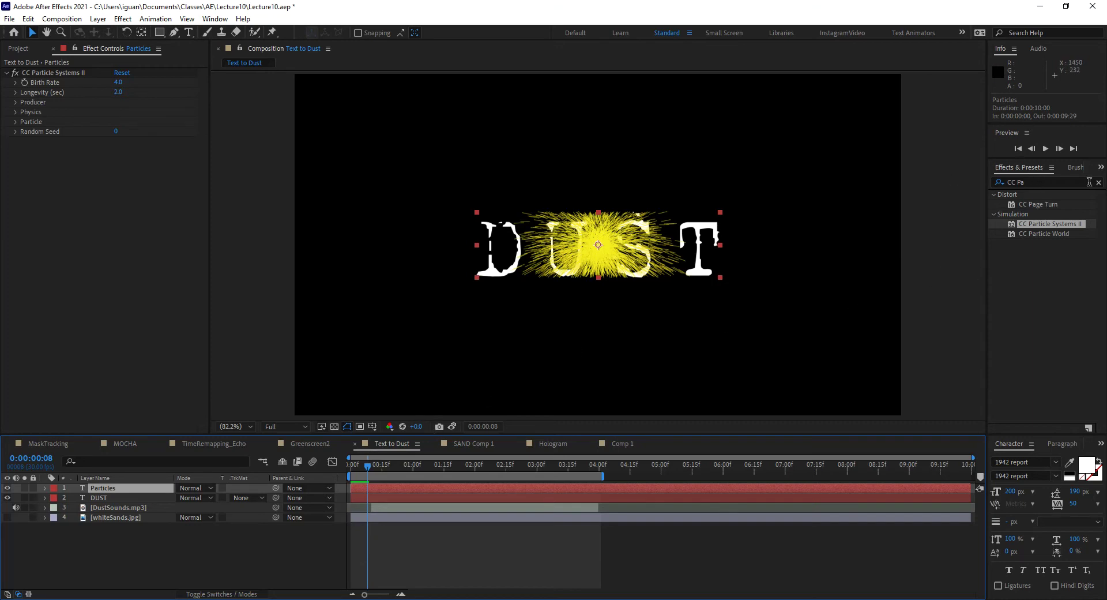
click(1023, 182)
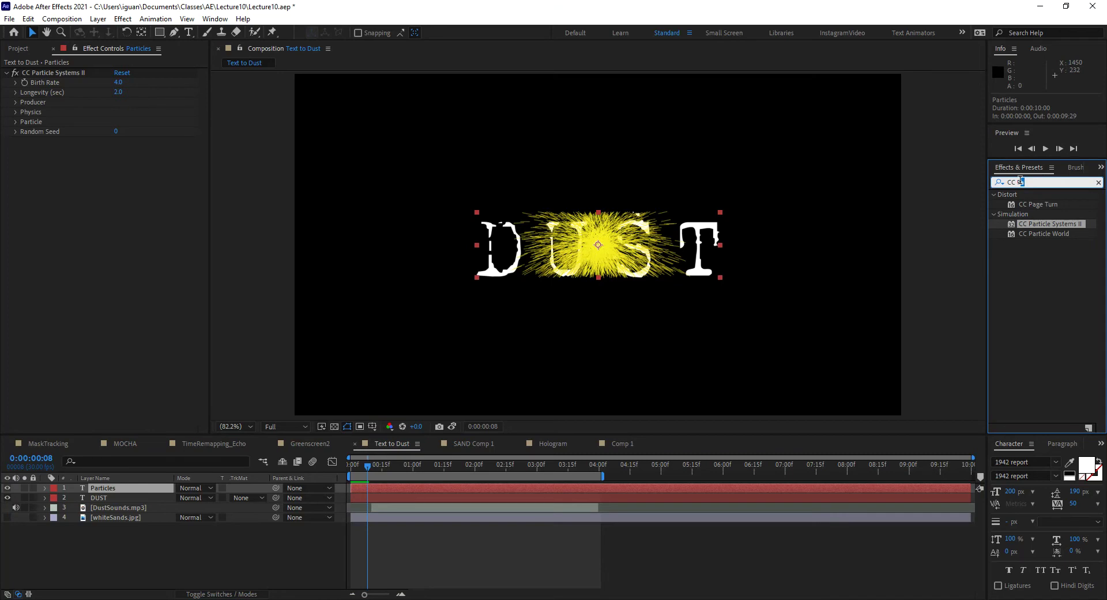
key(BackSpace)
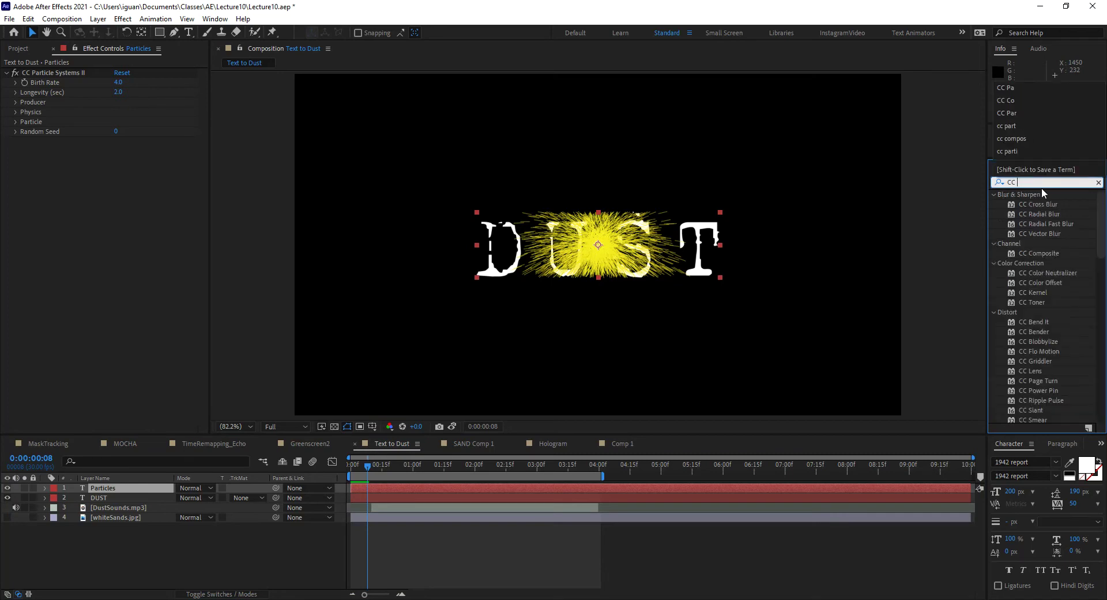
text(com)
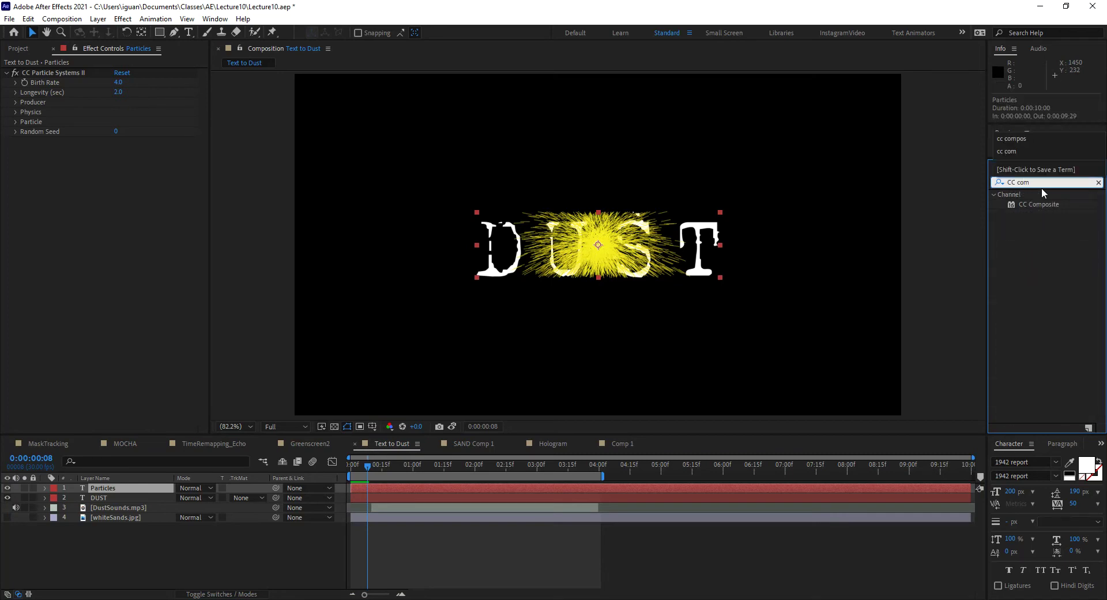
drag(1040, 203, 163, 77)
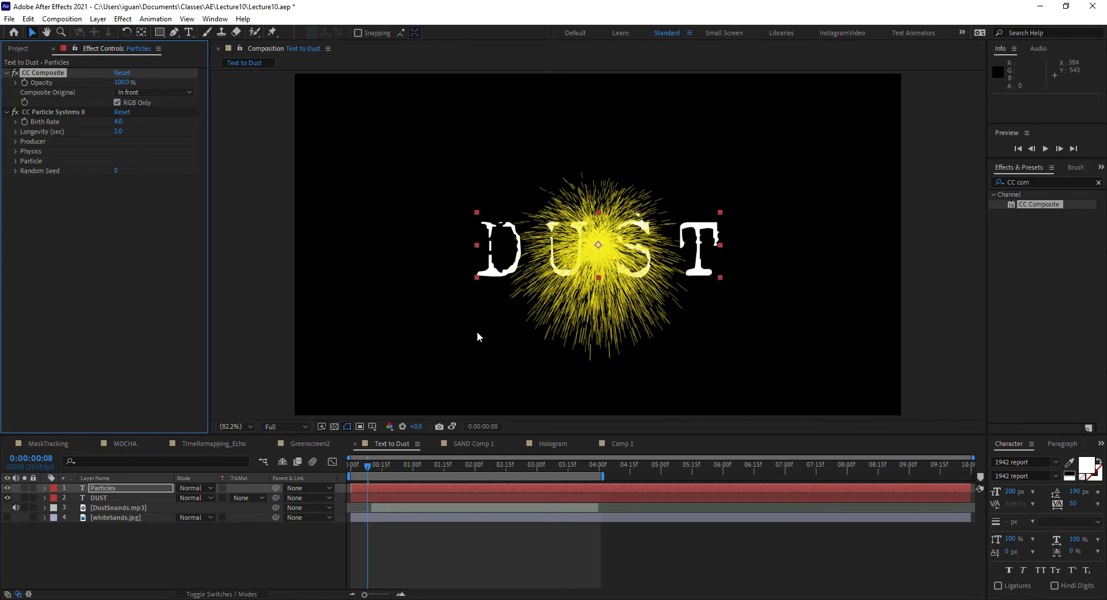
mouse_move(386, 470)
mouse_down()
mouse_move(419, 470)
mouse_move(369, 466)
mouse_up()
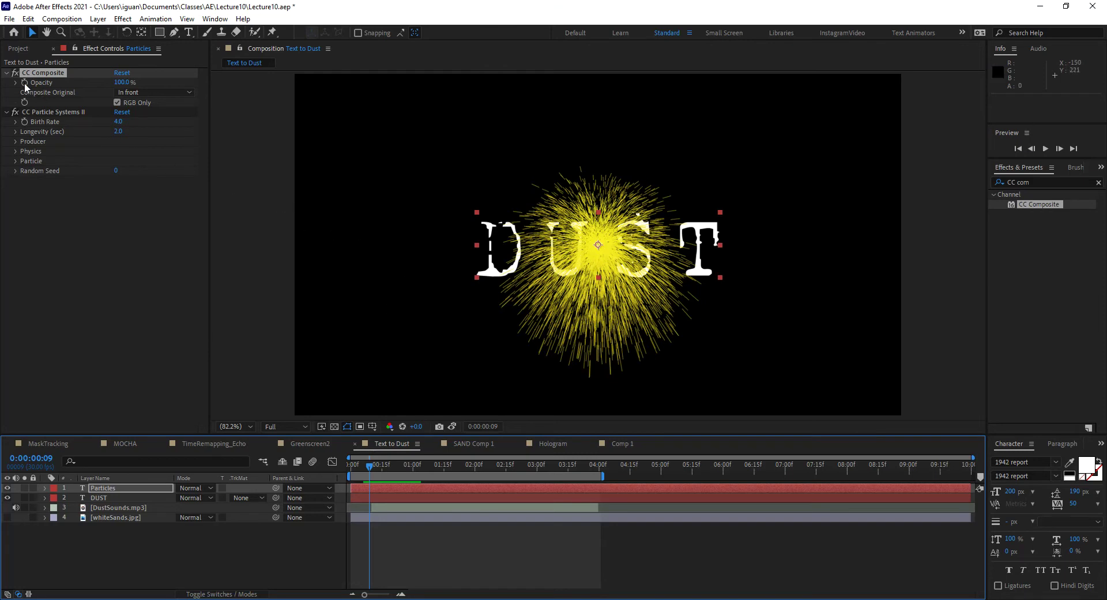
Turn on Source Alpha Inheritance in the Particle settings of CC Particle Systems II.
click(7, 73)
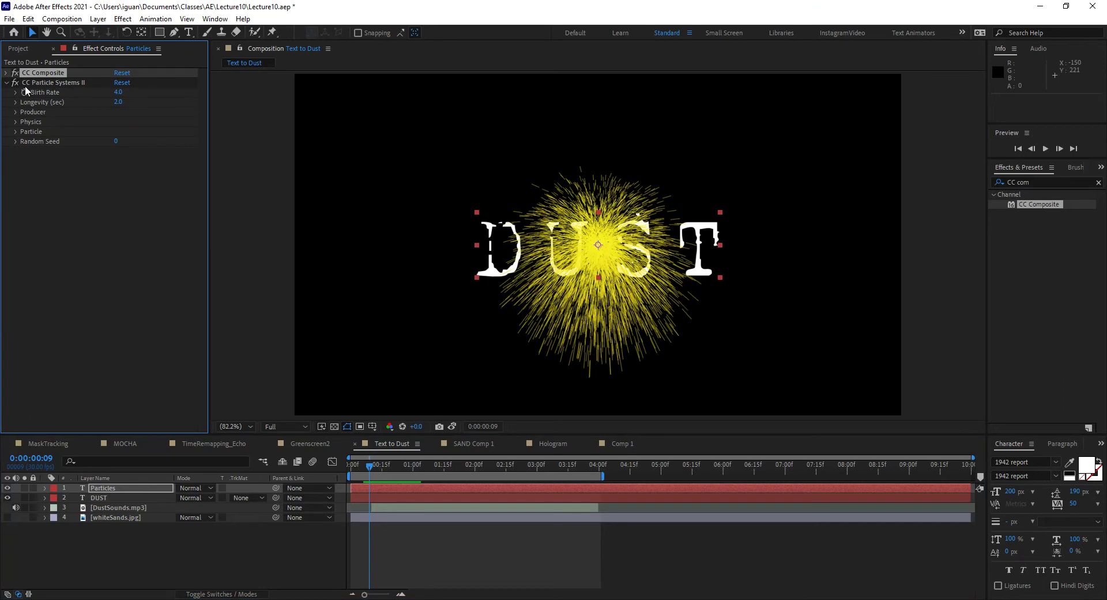
click(16, 131)
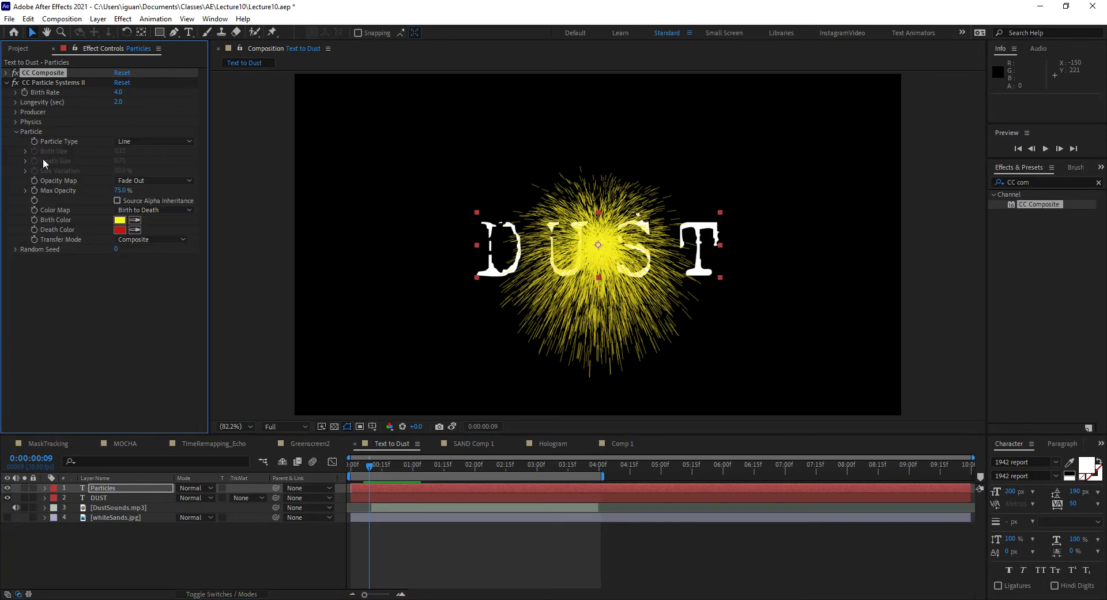
click(117, 201)
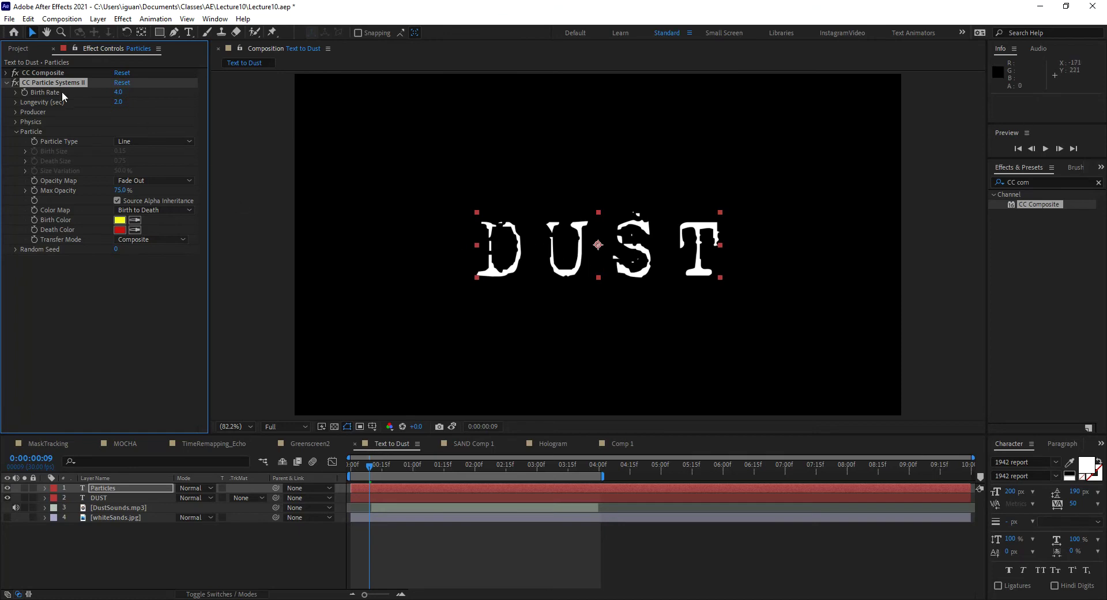
Place the particle producer over the letter D at 412.3, 360.0.
click(16, 112)
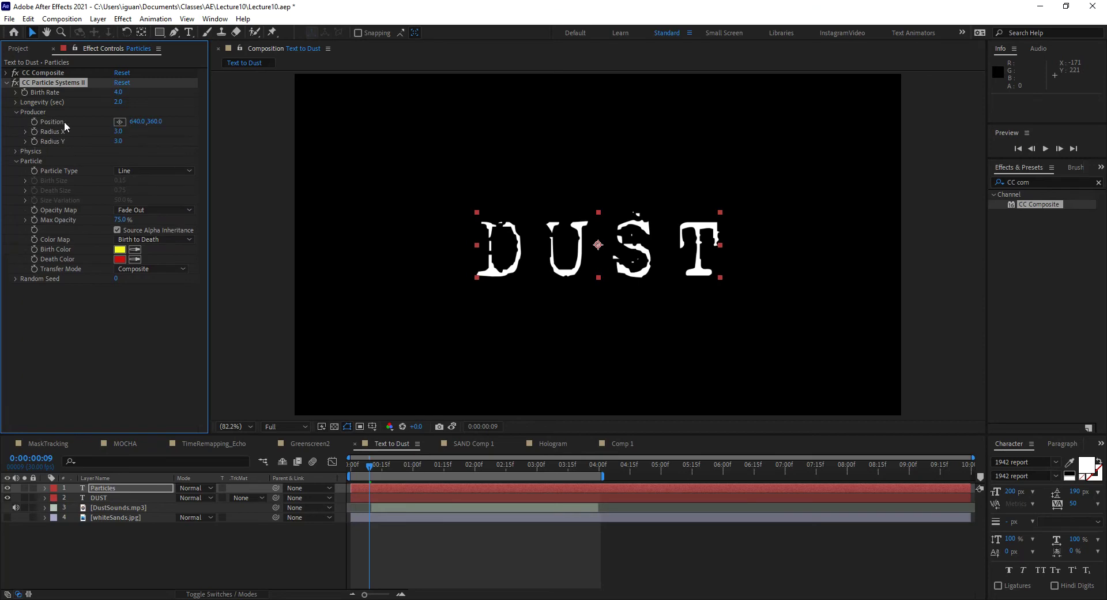
click(120, 122)
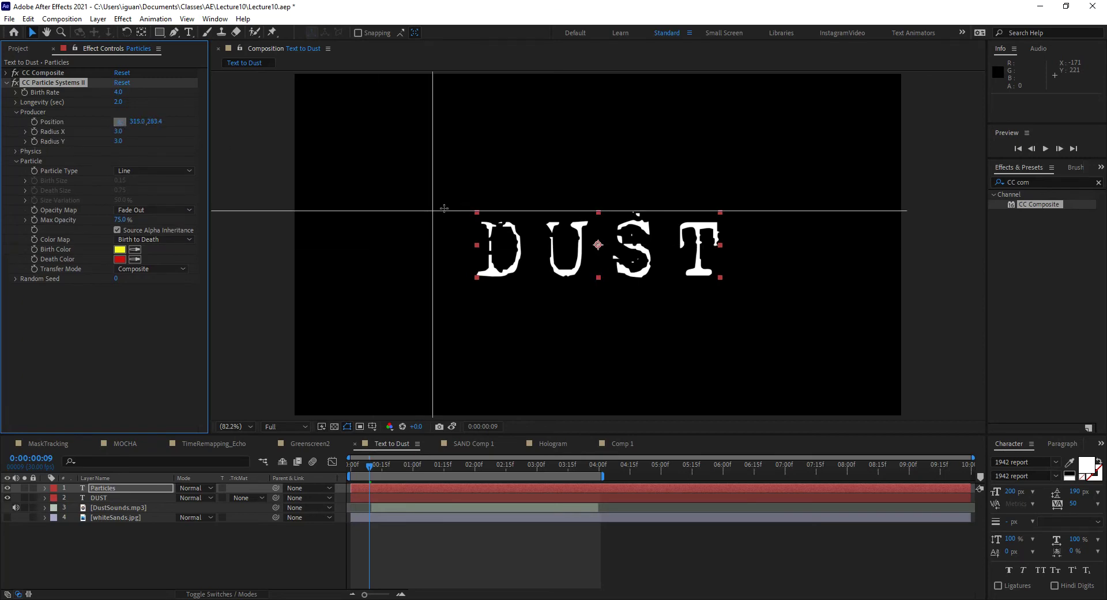
click(490, 244)
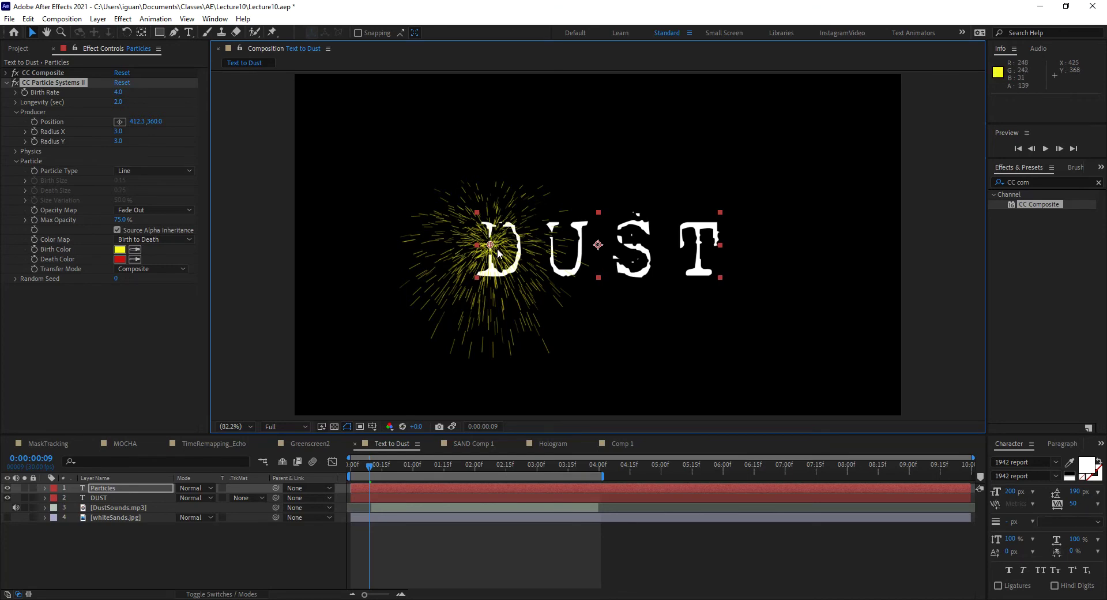
mouse_move(492, 245)
mouse_down()
mouse_move(624, 254)
mouse_move(490, 248)
mouse_up()
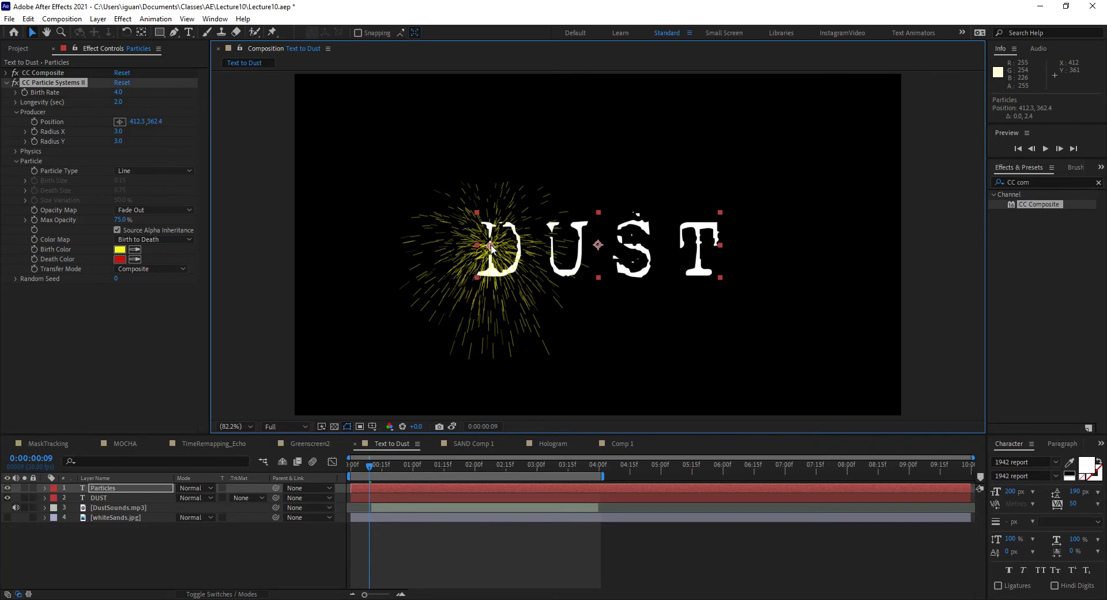
key(ctrl+z)
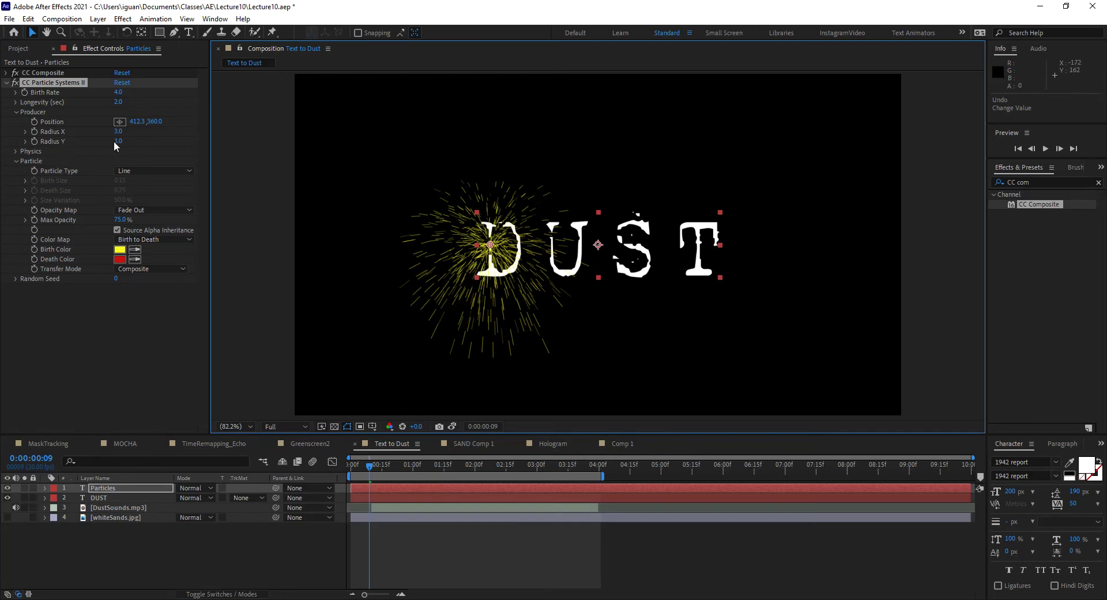
Set the producer's Radius Y to 11.0 so particles spread over the letter's height.
drag(120, 144, 401, 242)
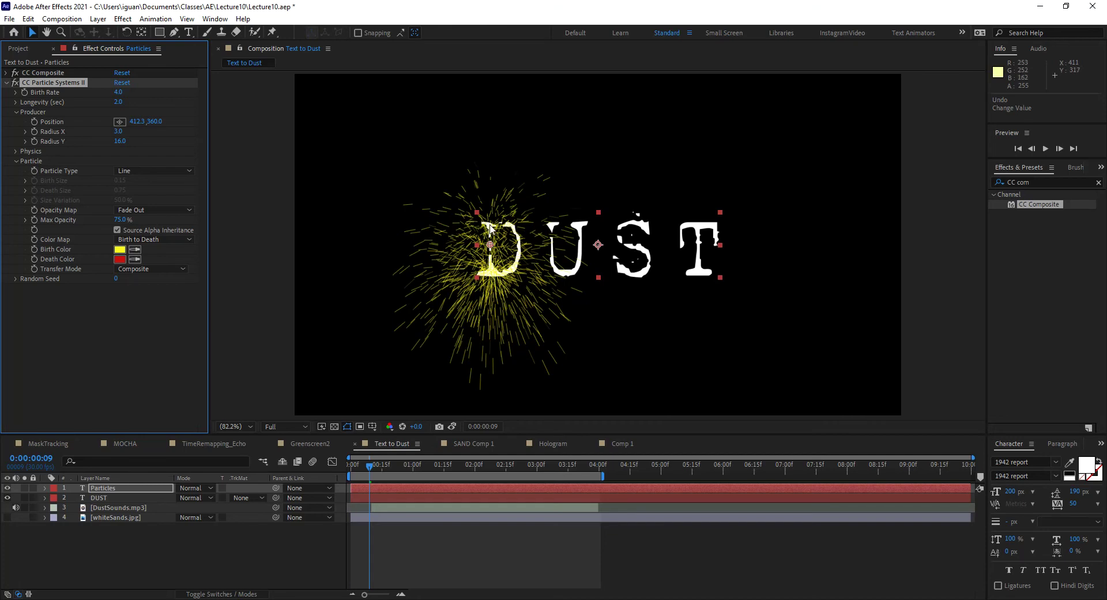
drag(120, 141, 122, 152)
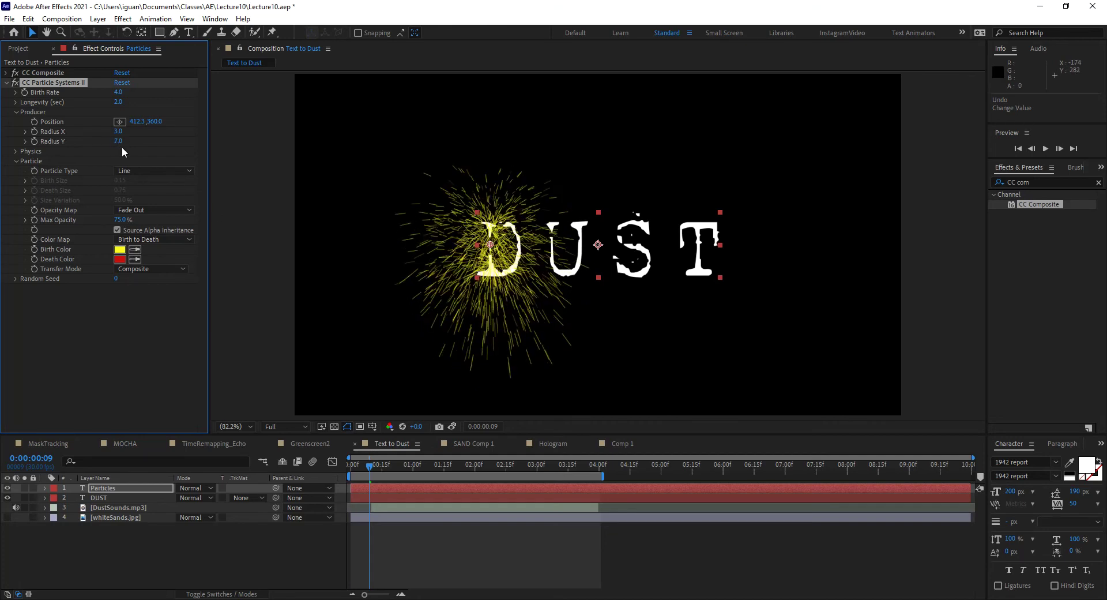
drag(119, 141, 123, 146)
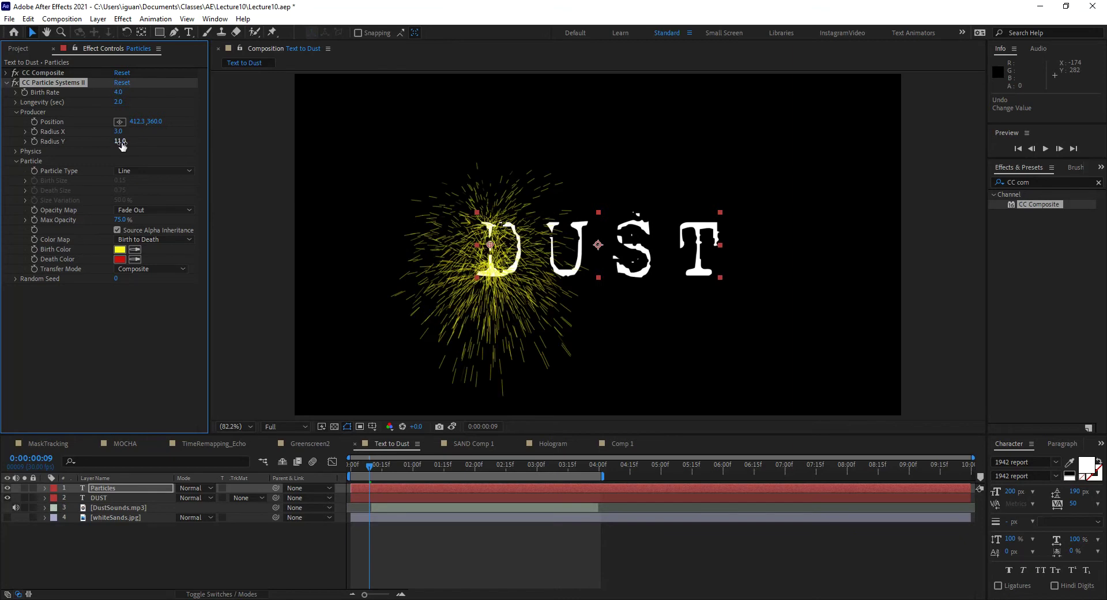
mouse_move(493, 247)
mouse_down()
mouse_move(717, 279)
mouse_move(490, 261)
mouse_move(490, 244)
mouse_up()
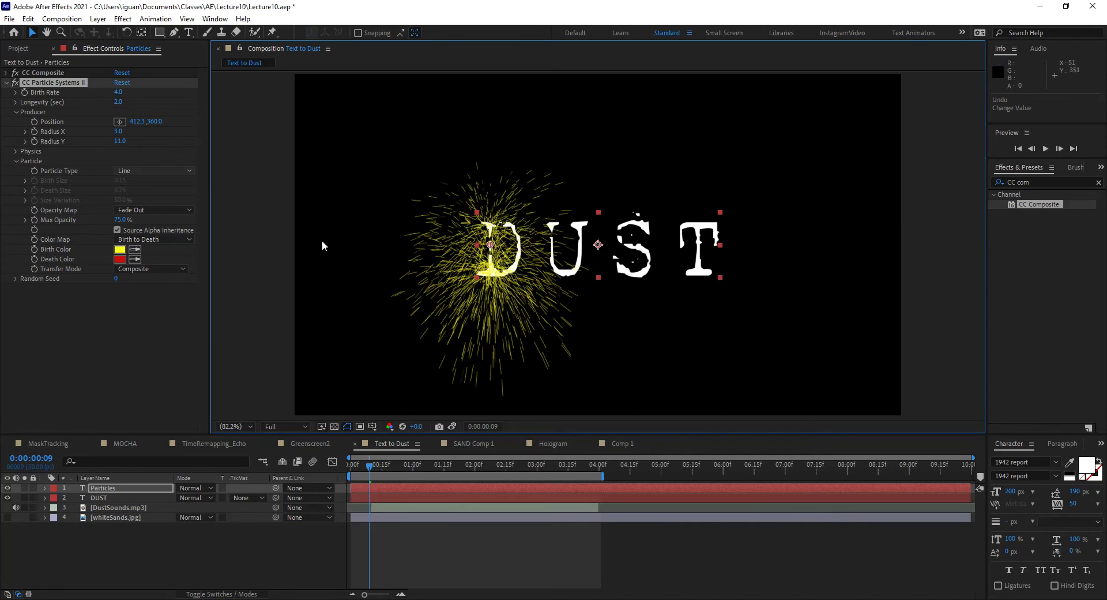
Move the producer to the frame's left edge at 4.9, 360.0 and keyframe its Position at 0:00:00:00.
drag(484, 248, 300, 252)
drag(370, 467, 345, 469)
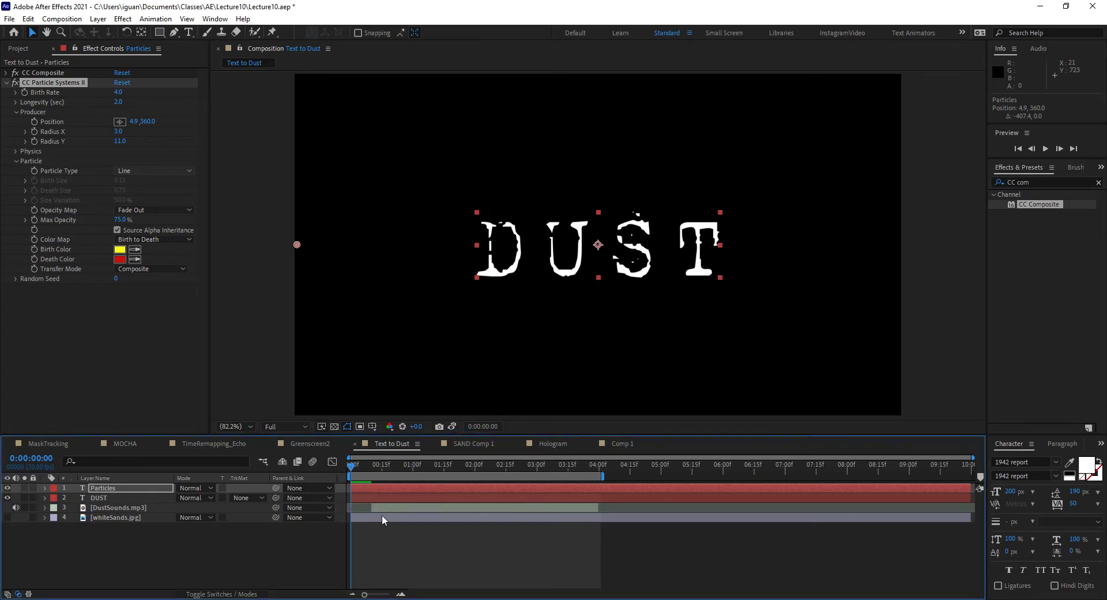
click(36, 123)
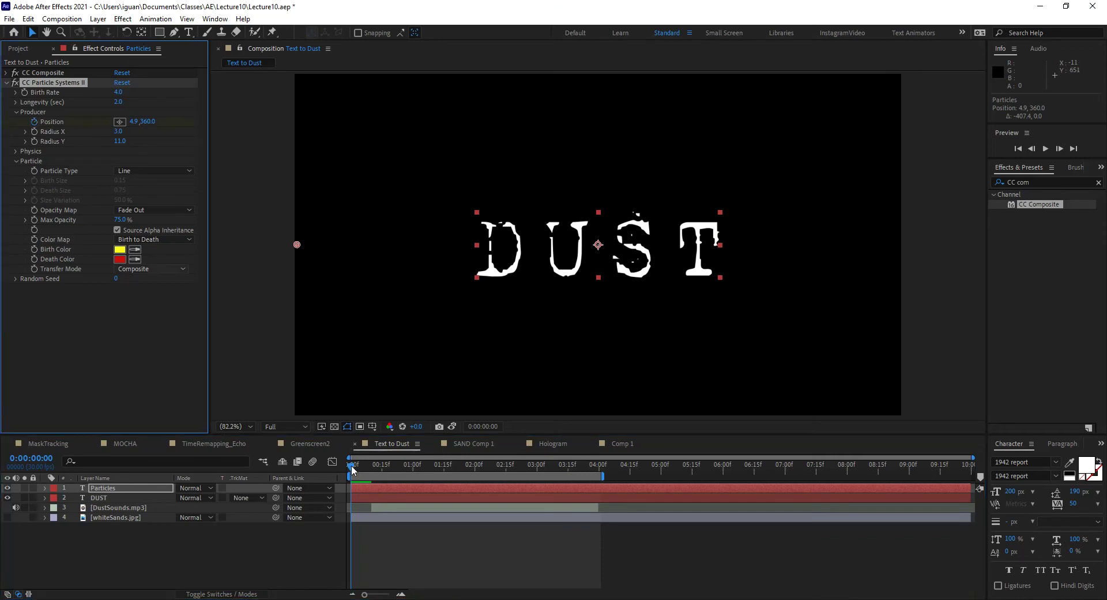
Keyframe the producer's Position at the frame's right edge, 1278.2, 360.0, at 0:00:01:15, and scrub through the particle sweep.
drag(351, 465, 444, 490)
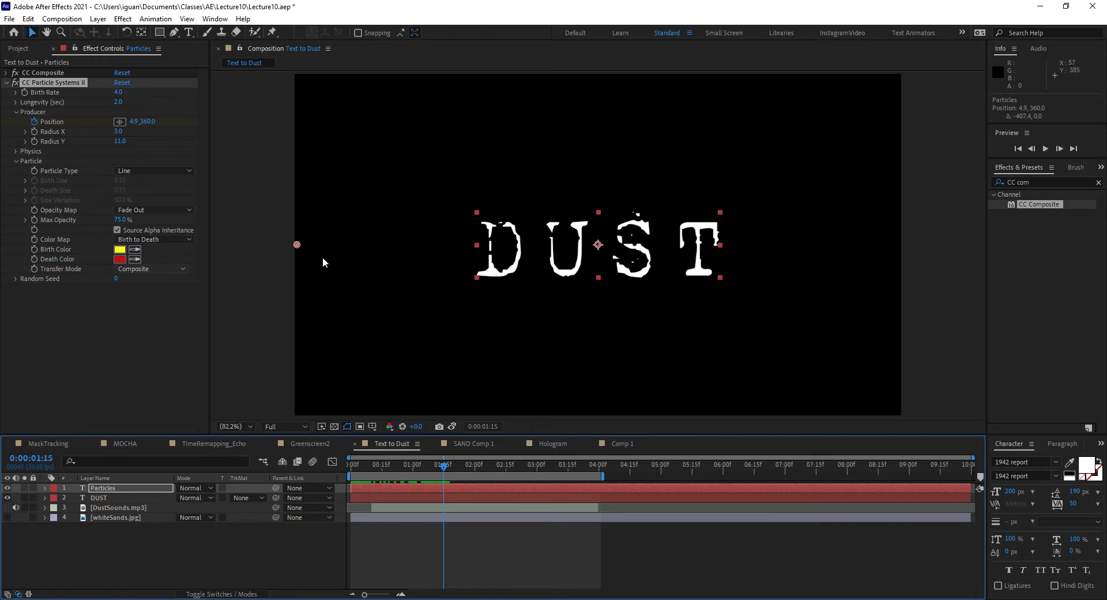
drag(297, 245, 901, 286)
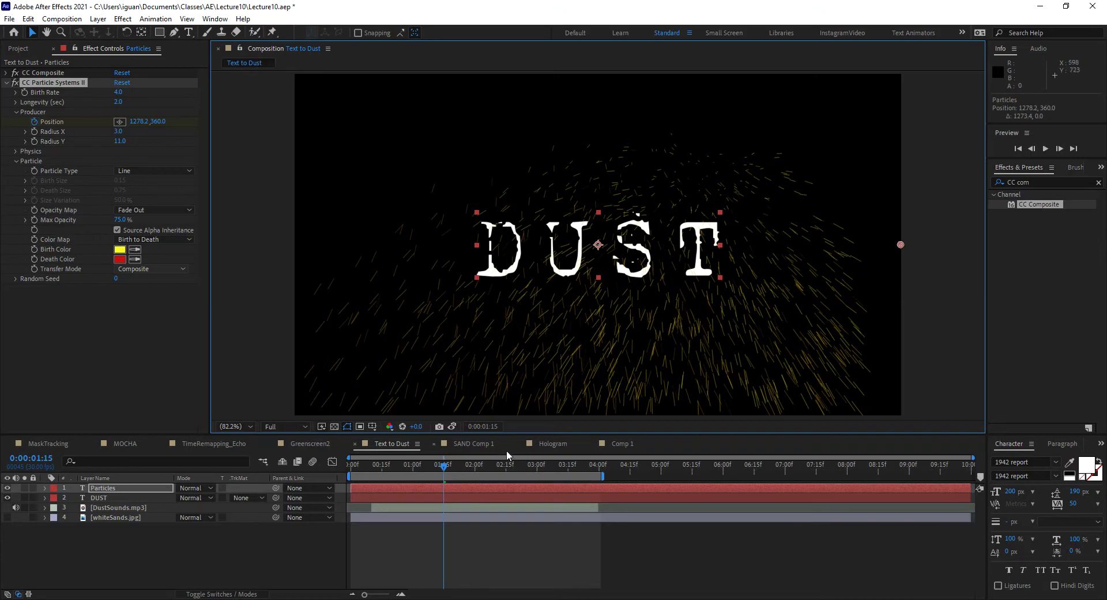
mouse_move(436, 470)
mouse_down()
mouse_move(323, 472)
mouse_move(445, 468)
mouse_move(358, 476)
mouse_move(441, 477)
mouse_move(381, 468)
mouse_move(441, 467)
mouse_move(374, 468)
mouse_move(445, 468)
mouse_move(371, 476)
mouse_move(410, 477)
mouse_up()
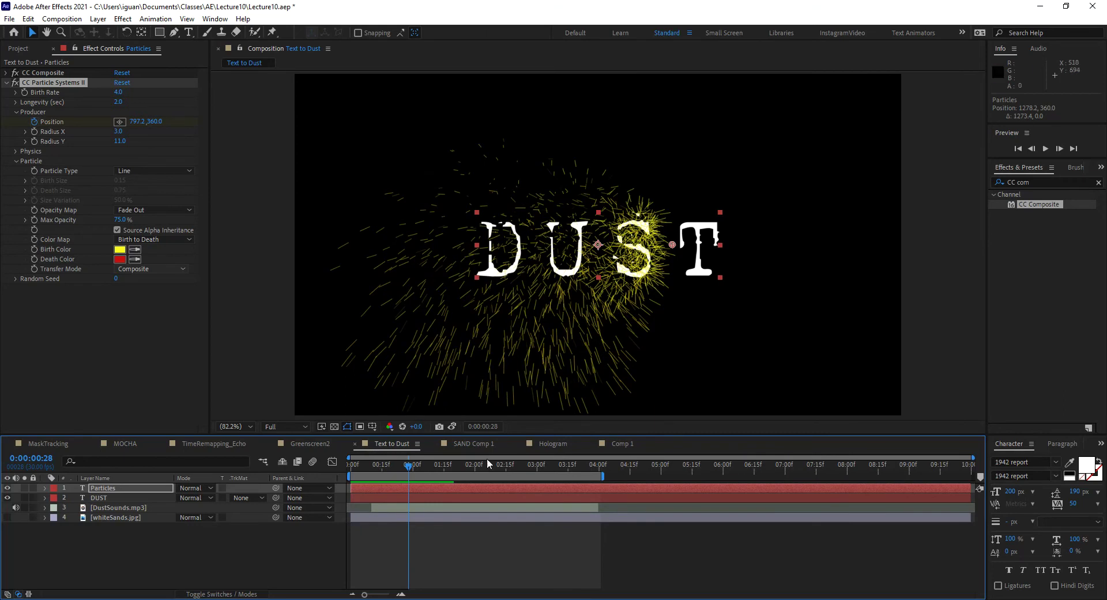
mouse_move(414, 471)
mouse_down()
mouse_move(393, 466)
mouse_move(451, 474)
mouse_move(379, 472)
mouse_move(403, 474)
mouse_up()
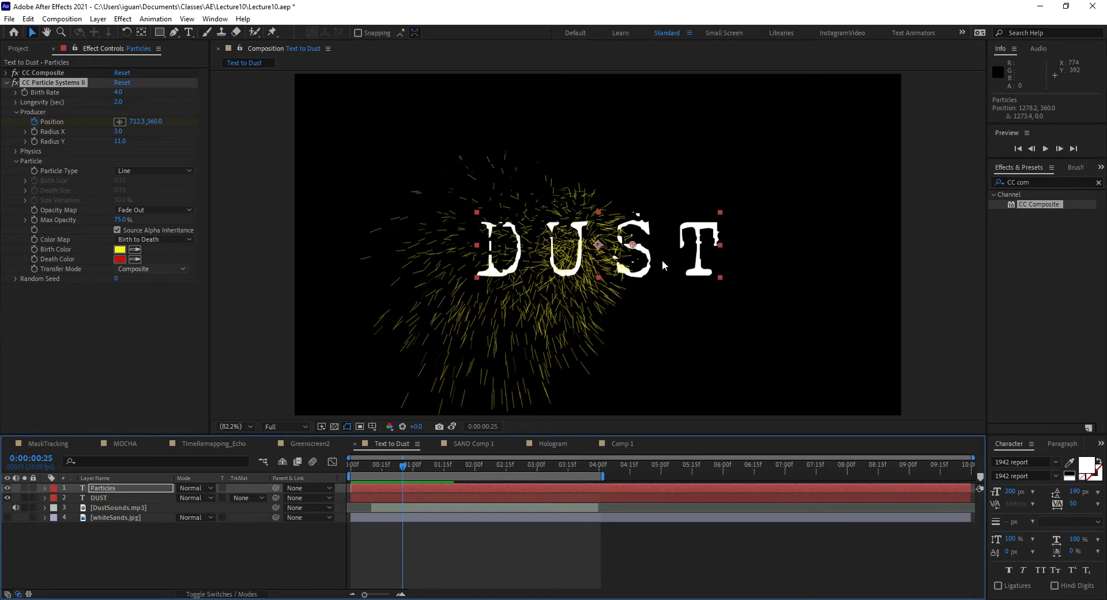
Set the particle Velocity to 0.3 in the Physics settings and scrub through the sweep to check the tighter spread.
click(16, 112)
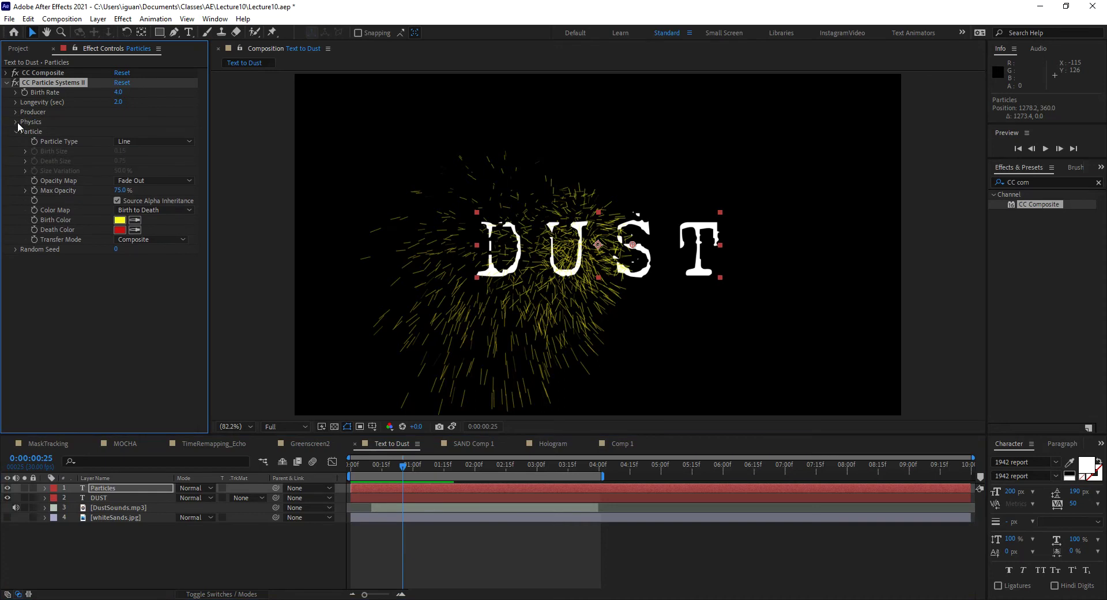
click(15, 121)
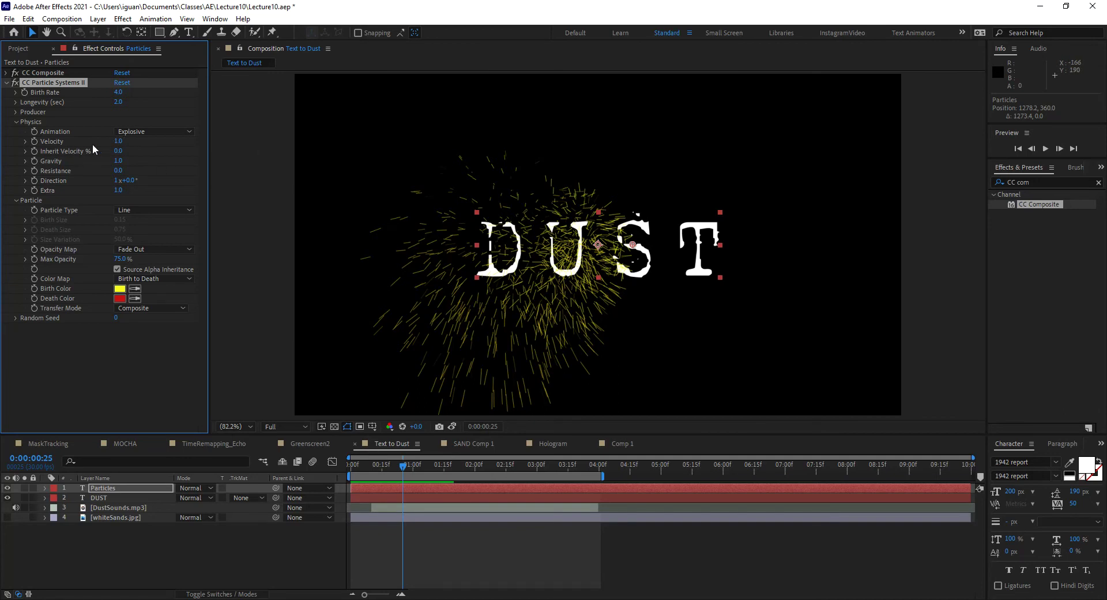
mouse_move(119, 141)
mouse_down()
mouse_move(134, 141)
mouse_move(121, 144)
mouse_up()
click(118, 142)
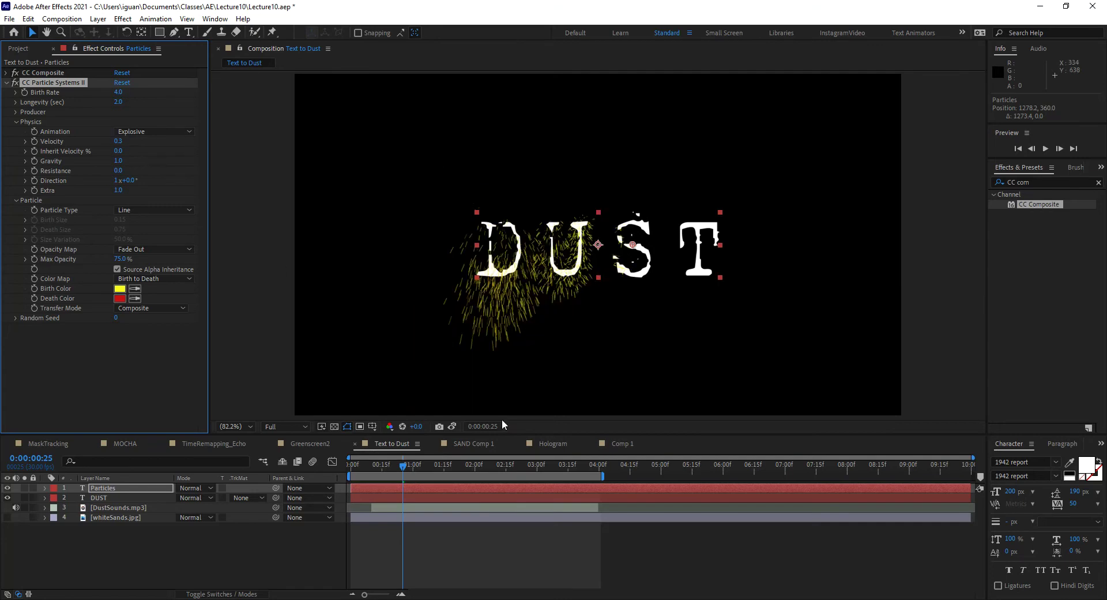
drag(375, 459, 392, 480)
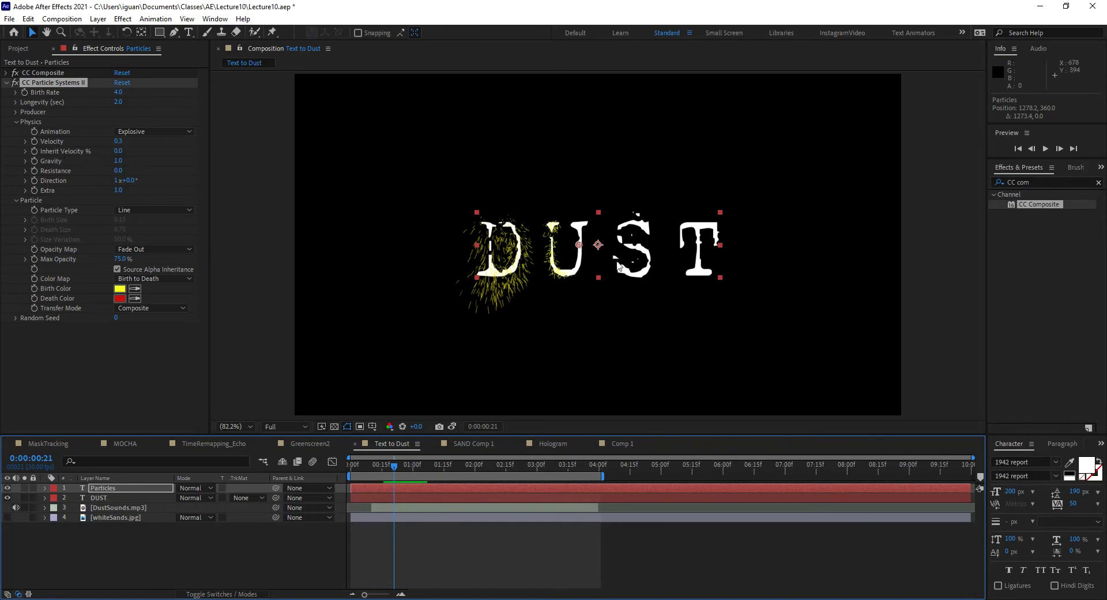
mouse_move(397, 466)
mouse_down()
mouse_move(371, 466)
mouse_move(406, 469)
mouse_up()
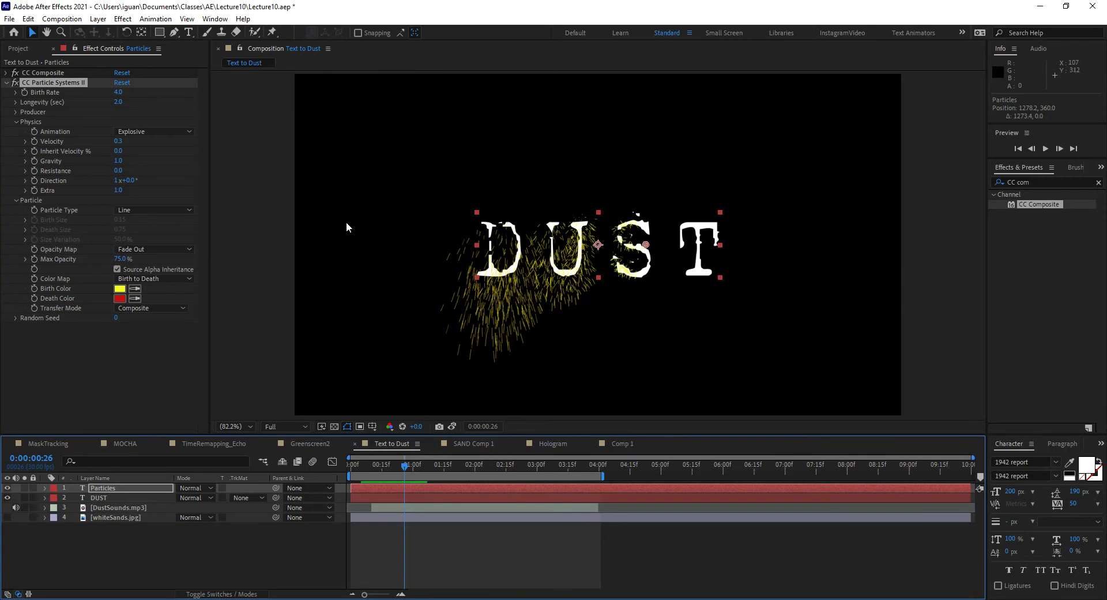
drag(378, 465, 402, 467)
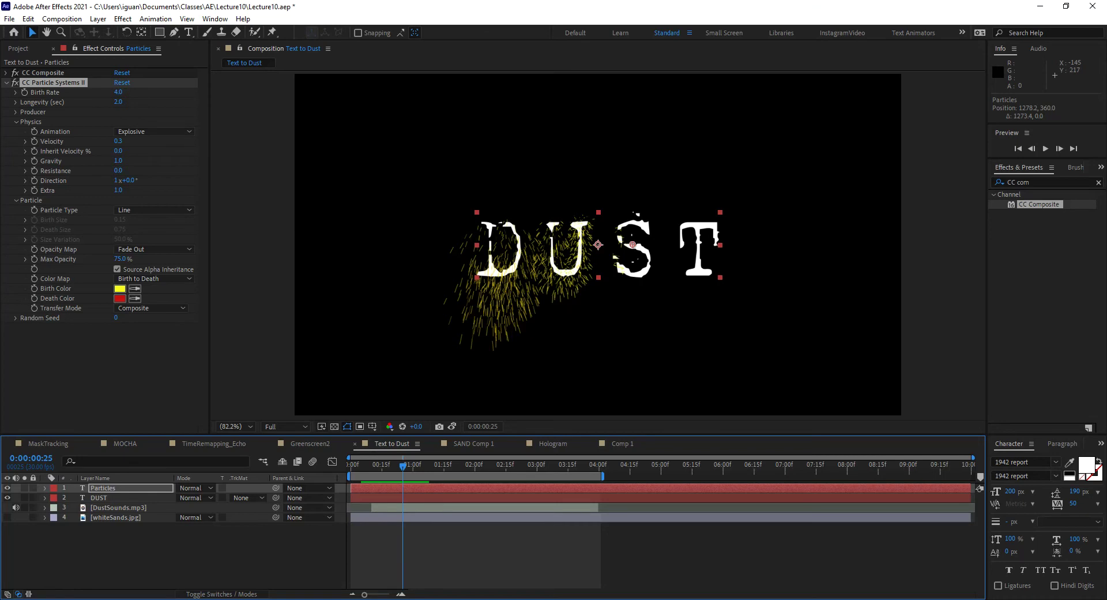
Set the particles' Inherit Velocity to 40% and scrub through the sweep to check their motion.
click(117, 151)
text(40)
key(Return)
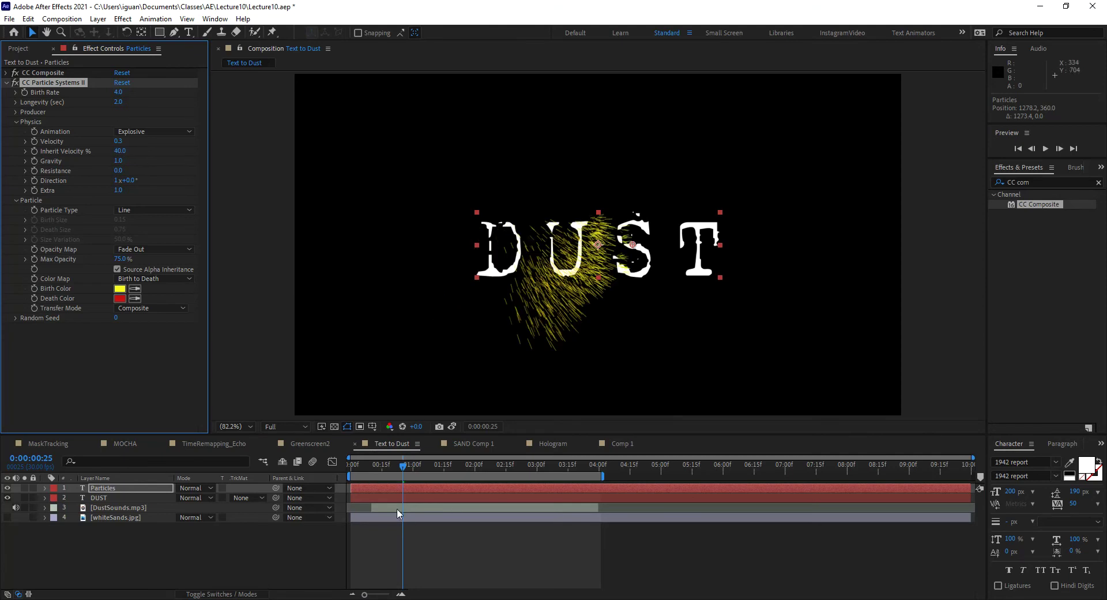
mouse_move(400, 466)
mouse_down()
mouse_move(361, 466)
mouse_move(444, 465)
mouse_move(406, 470)
mouse_up()
drag(385, 466, 416, 460)
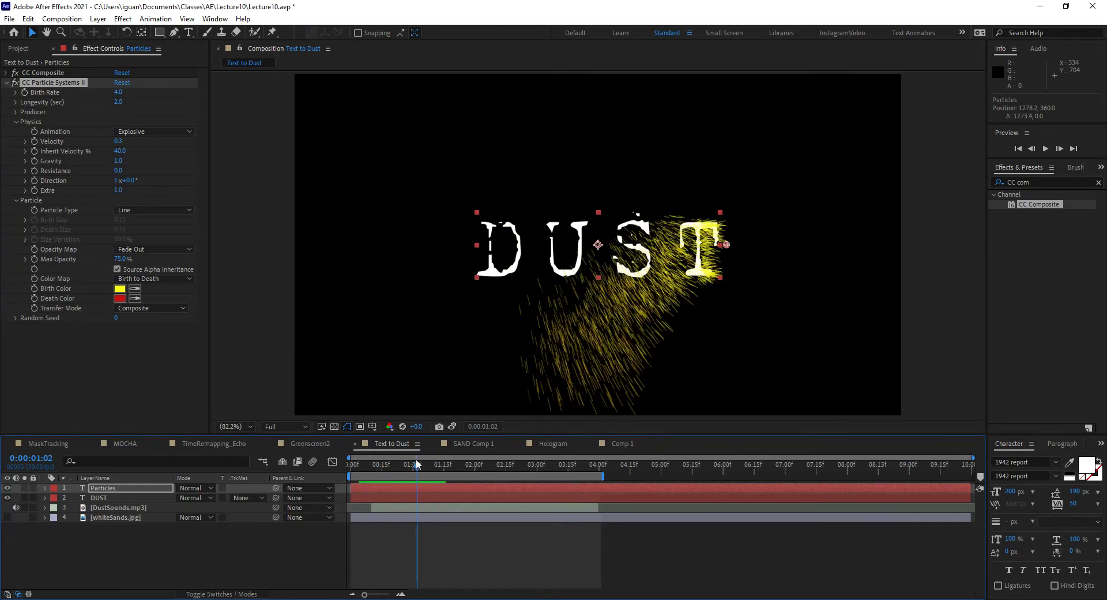
Try a particle Gravity of -0.3 and scrub through the sweep to judge the upward drift.
click(129, 161)
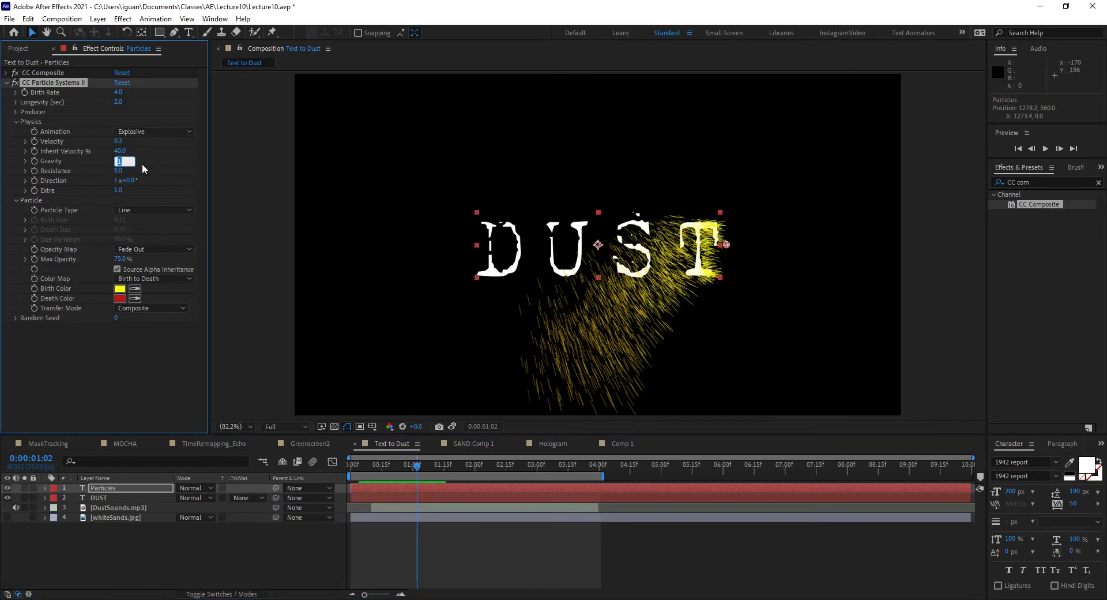
text(-0.3)
key(Return)
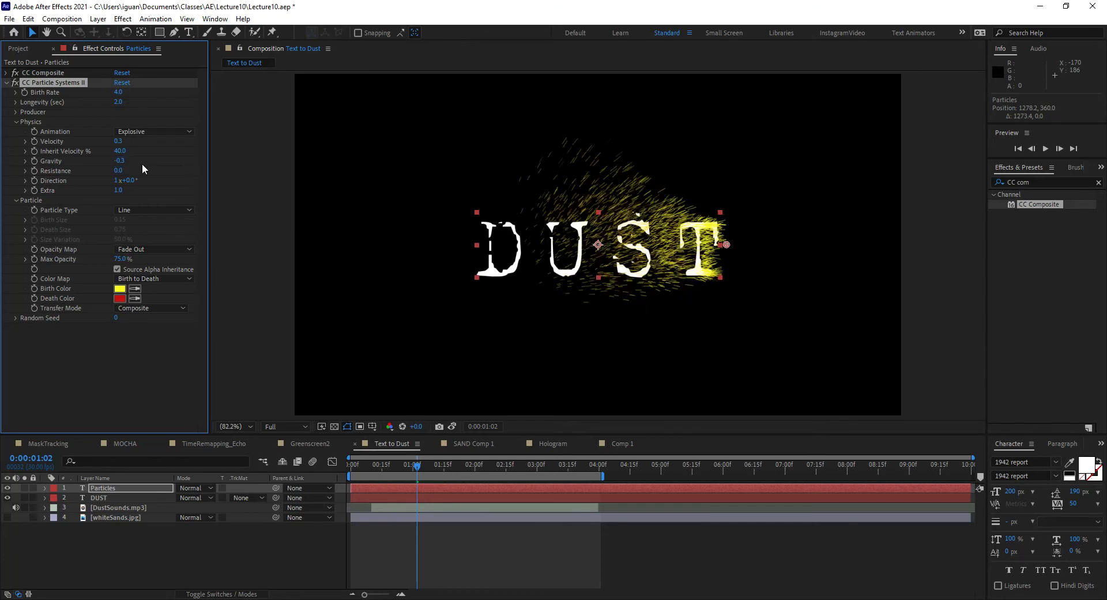
drag(382, 472, 433, 476)
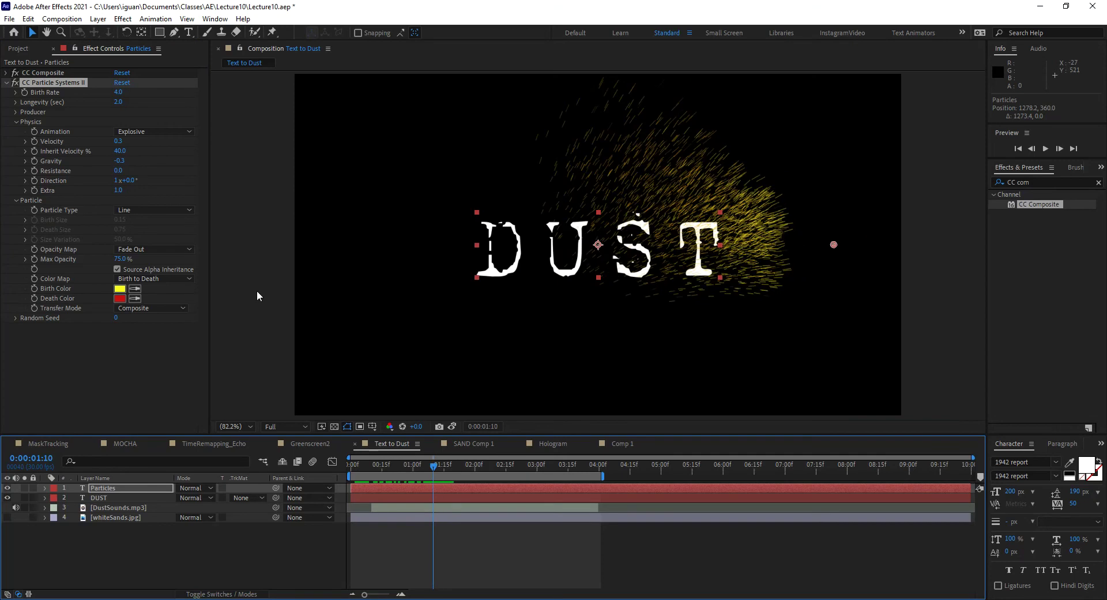
Set the particle Gravity to -0.2 and scrub around the one-second mark to check the drift.
click(128, 161)
drag(124, 161, 132, 162)
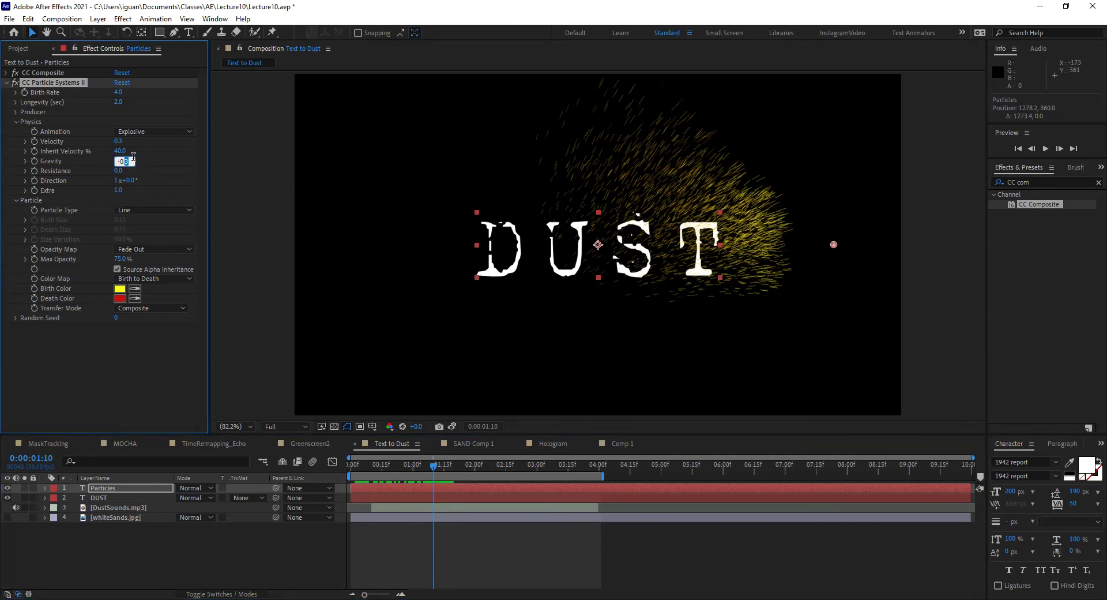
text(2)
key(Return)
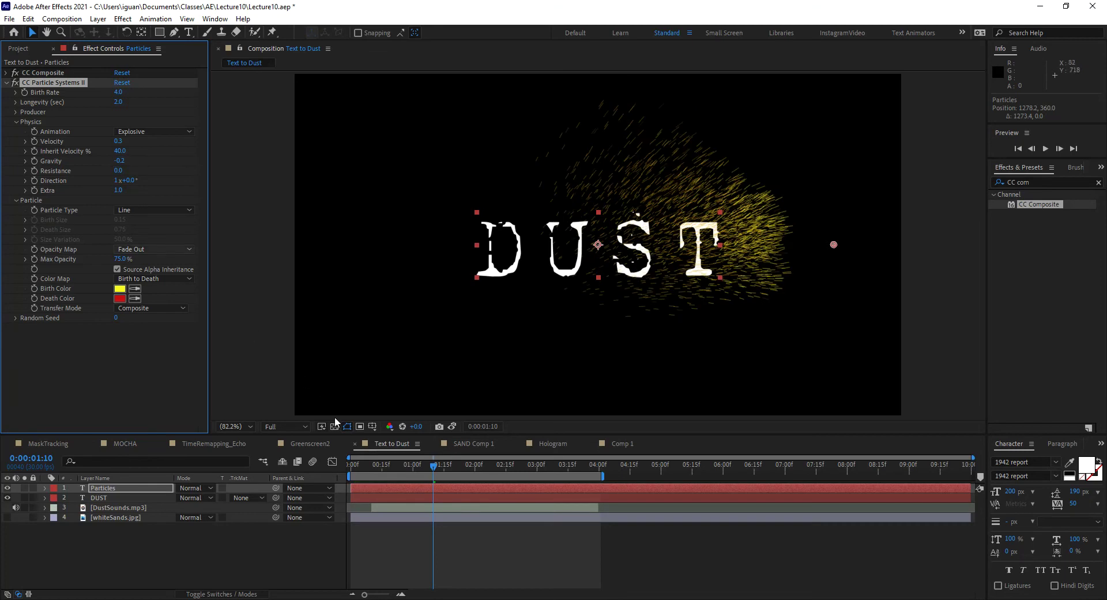
click(405, 469)
mouse_move(409, 469)
mouse_down()
mouse_move(451, 480)
mouse_move(414, 482)
mouse_up()
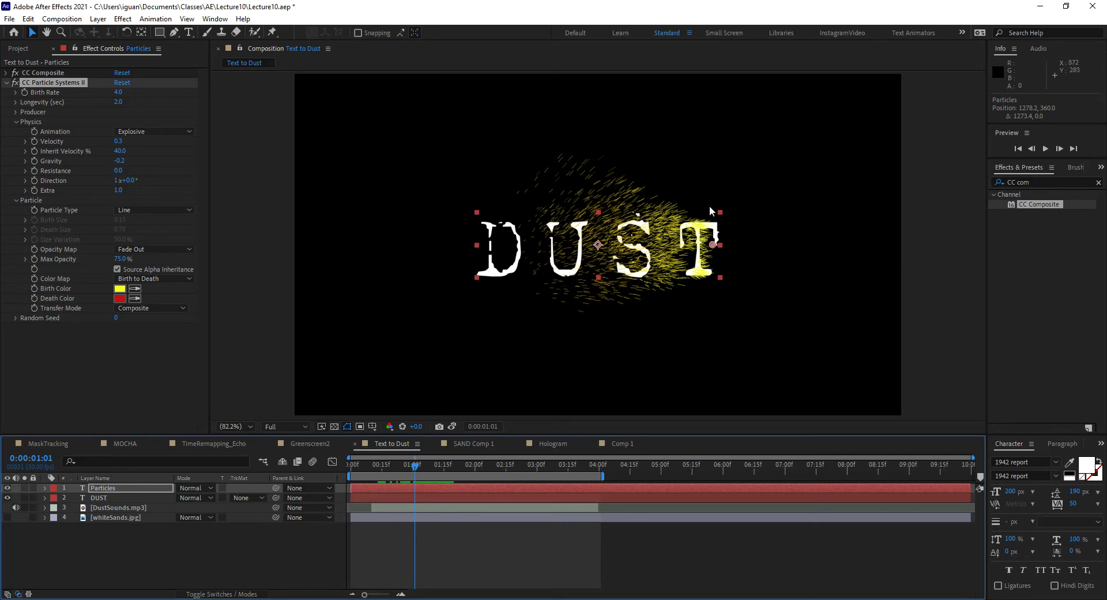
Set the particle Resistance to 20 and preview how the dust slows after the sweep.
click(118, 172)
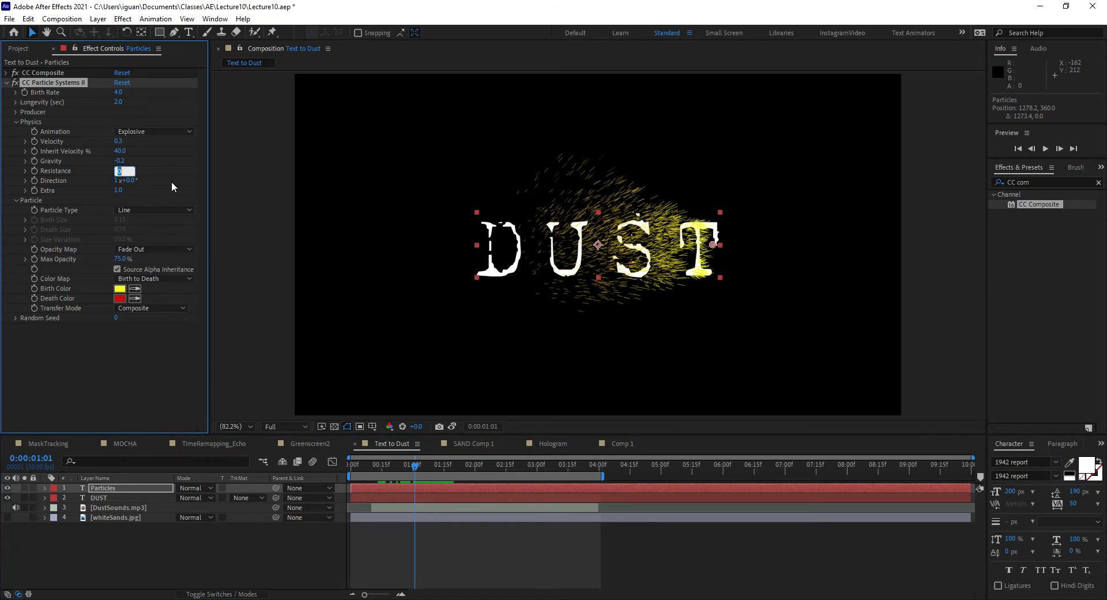
text(20)
key(Return)
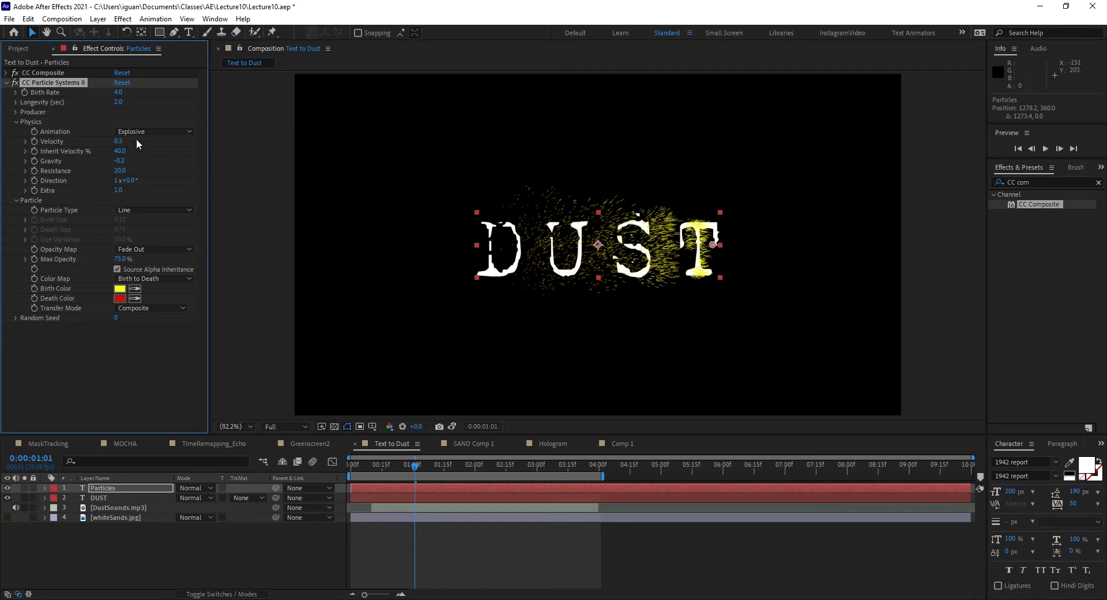
click(430, 463)
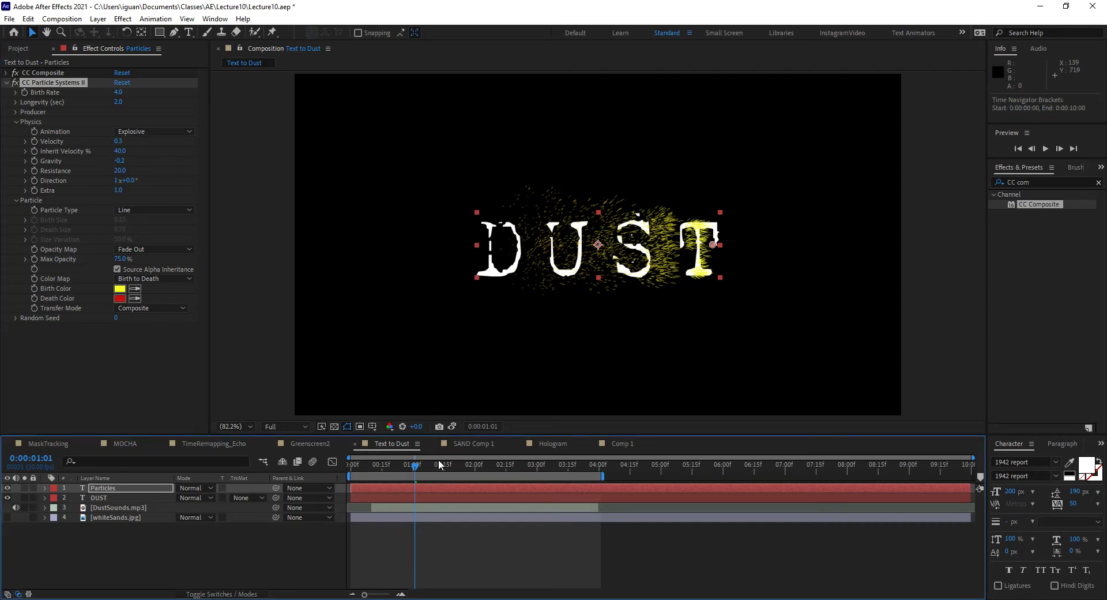
drag(433, 462, 397, 461)
key(space)
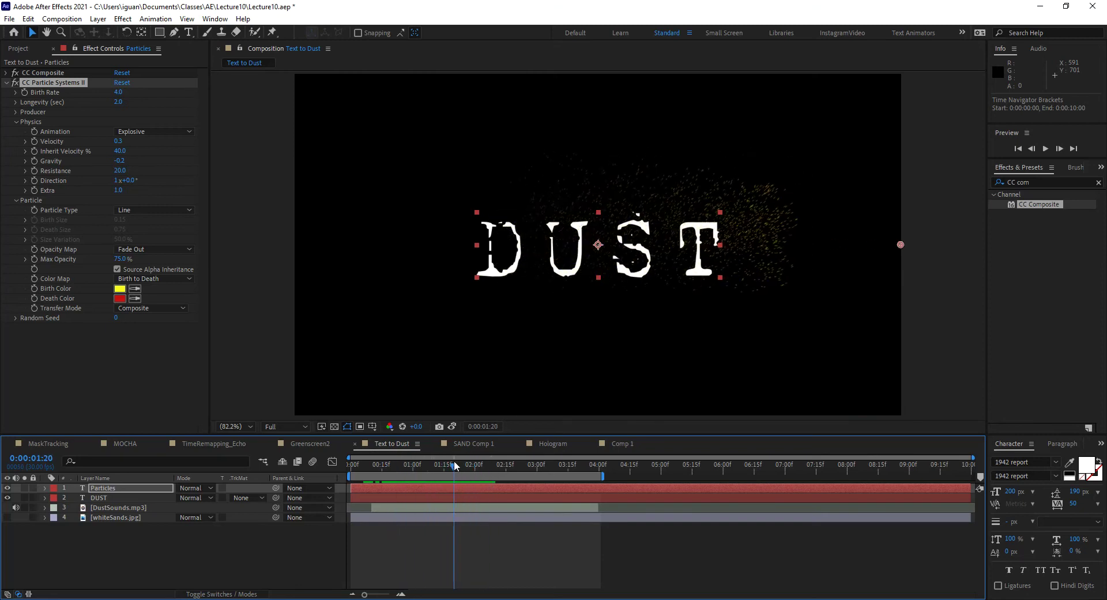
click(120, 171)
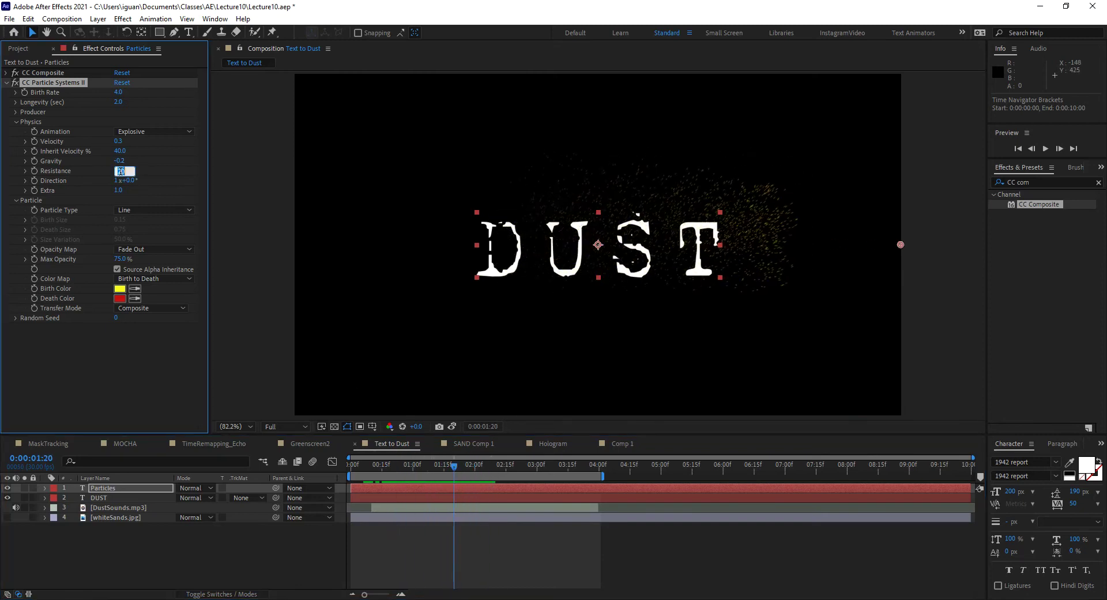
key(Return)
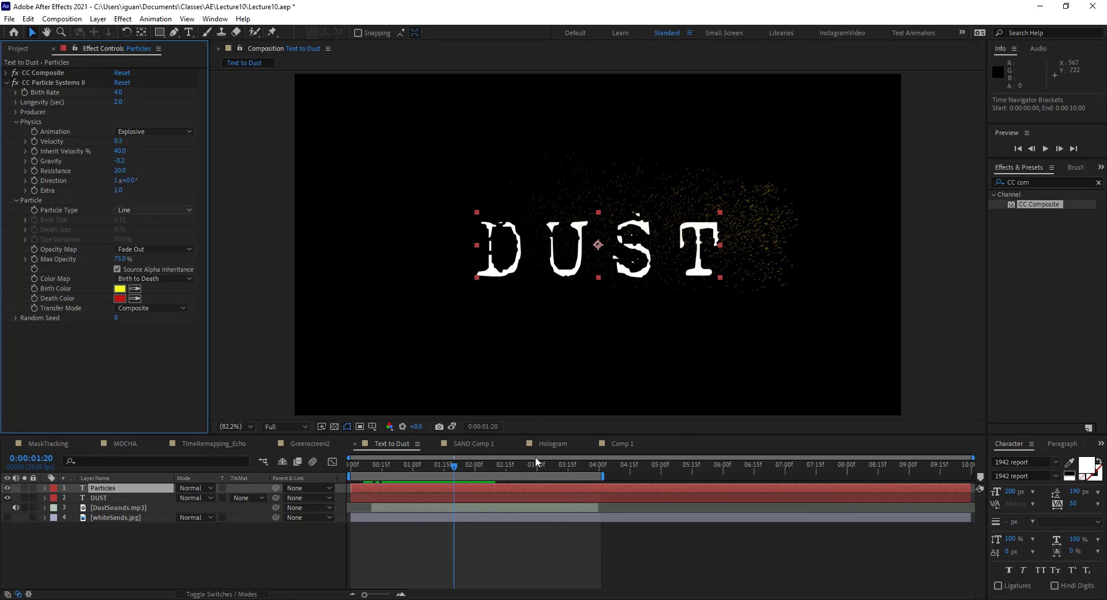
drag(472, 462, 431, 470)
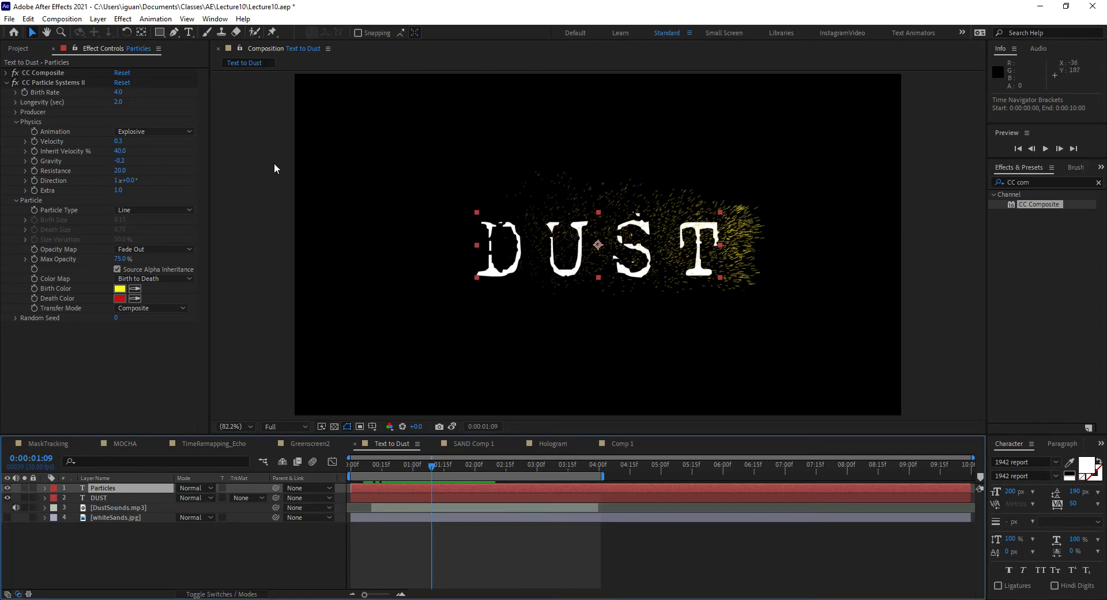
Set the Physics Extra value to 2.0 and scrub through the particle sweep.
click(119, 190)
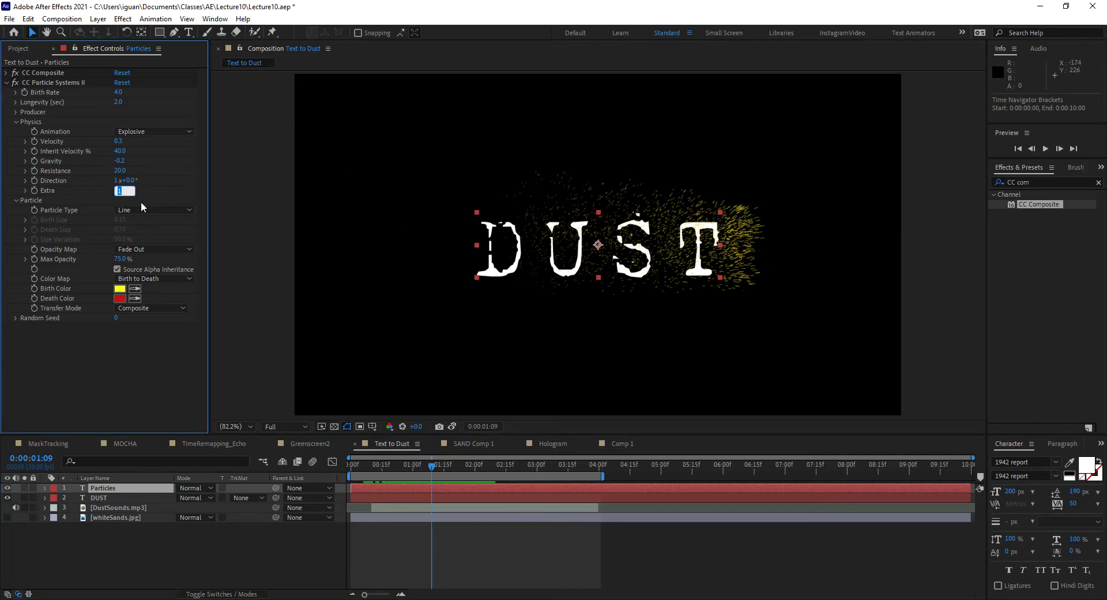
text(2)
key(Return)
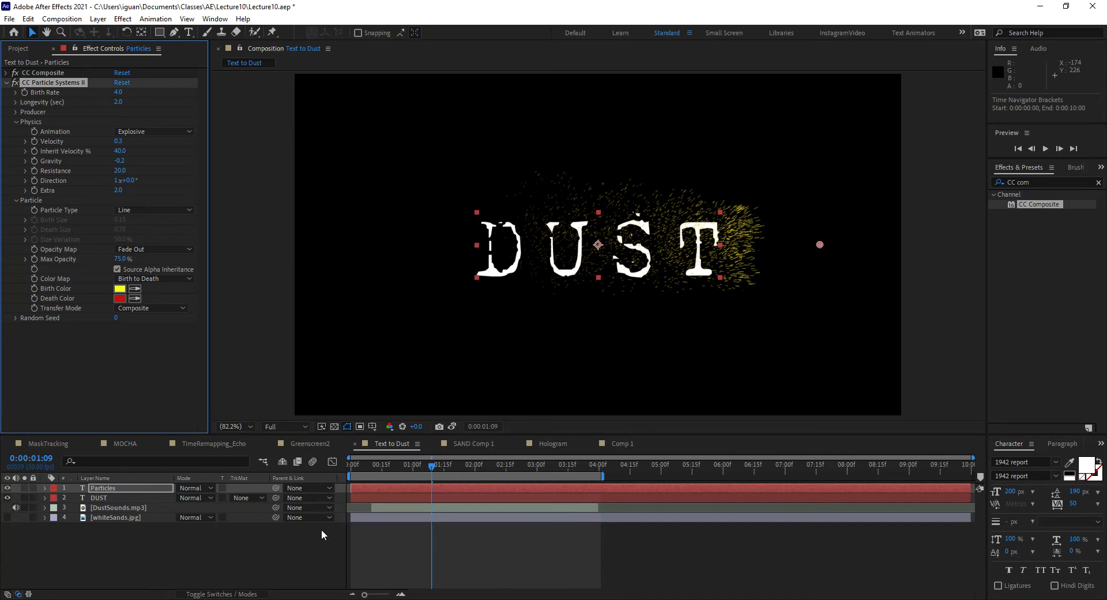
mouse_move(408, 468)
mouse_down()
mouse_move(462, 476)
mouse_move(396, 465)
mouse_move(448, 468)
mouse_move(407, 454)
mouse_move(427, 458)
mouse_up()
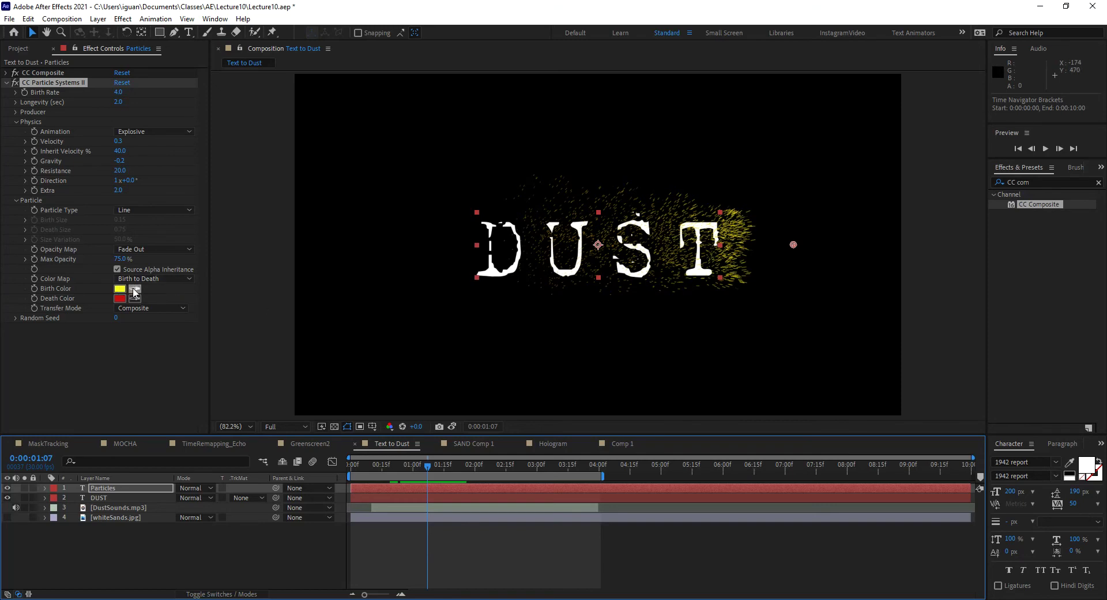
Set the particles' Birth Color to white, FFFFFF.
click(119, 289)
text(ffffff)
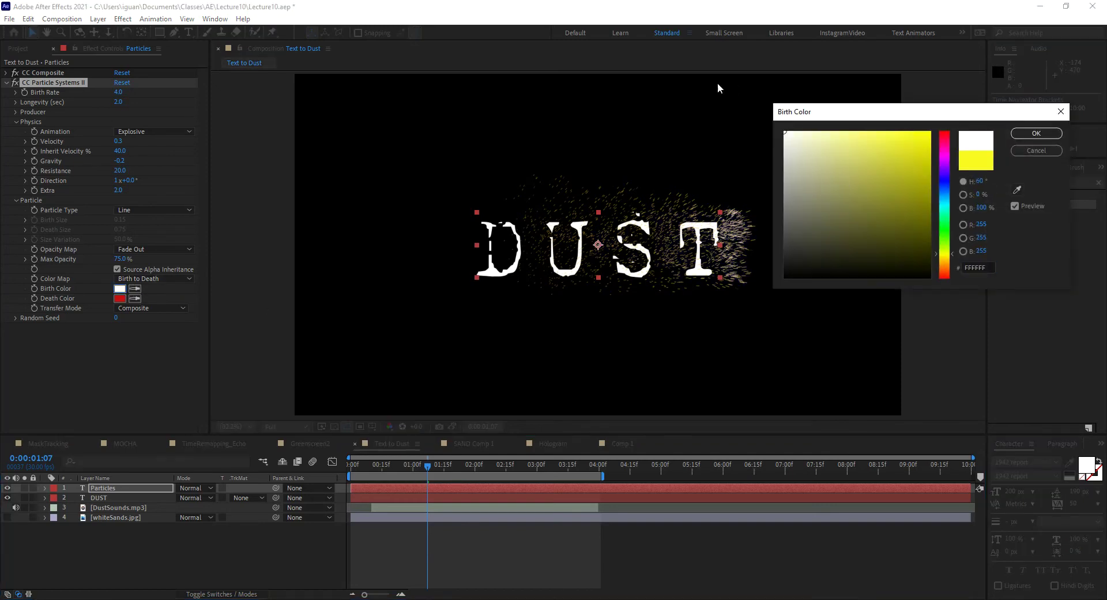
click(1036, 133)
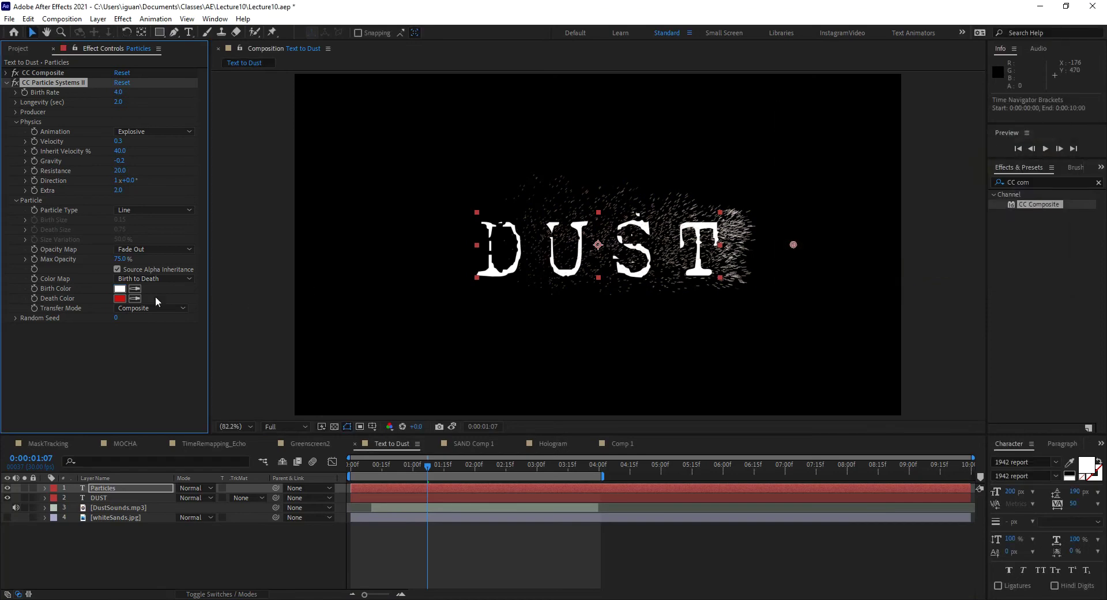
Change the particles' Death Color to light grey and scrub through the sweep to check the colouring.
click(119, 298)
mouse_move(798, 165)
mouse_down()
mouse_move(764, 182)
mouse_move(776, 175)
mouse_up()
click(1036, 134)
click(373, 466)
drag(372, 466, 407, 469)
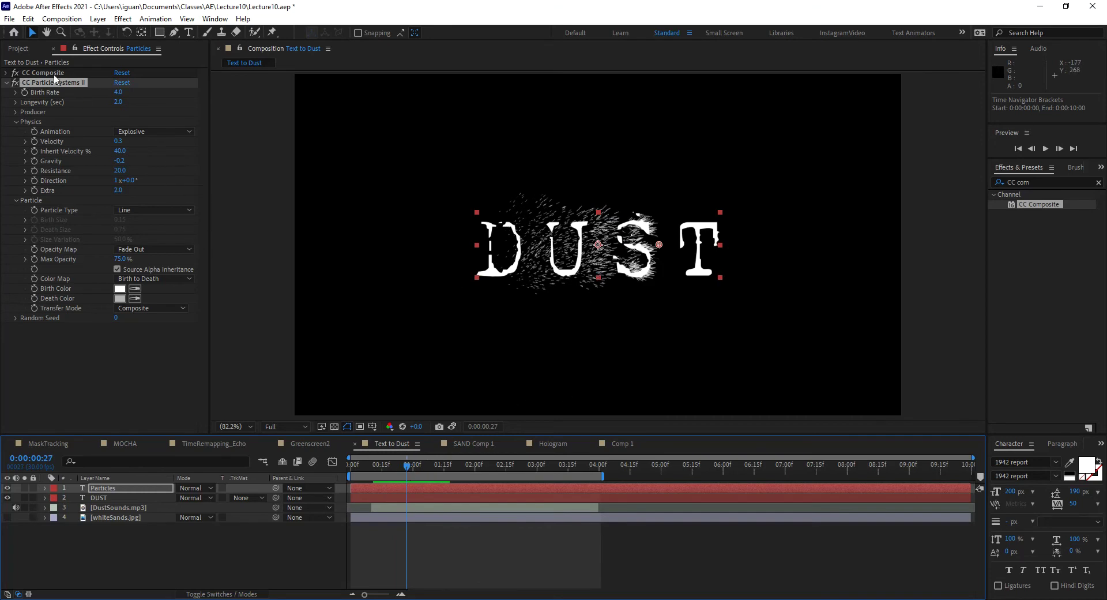
Try a particle Birth Rate of 5.
click(120, 93)
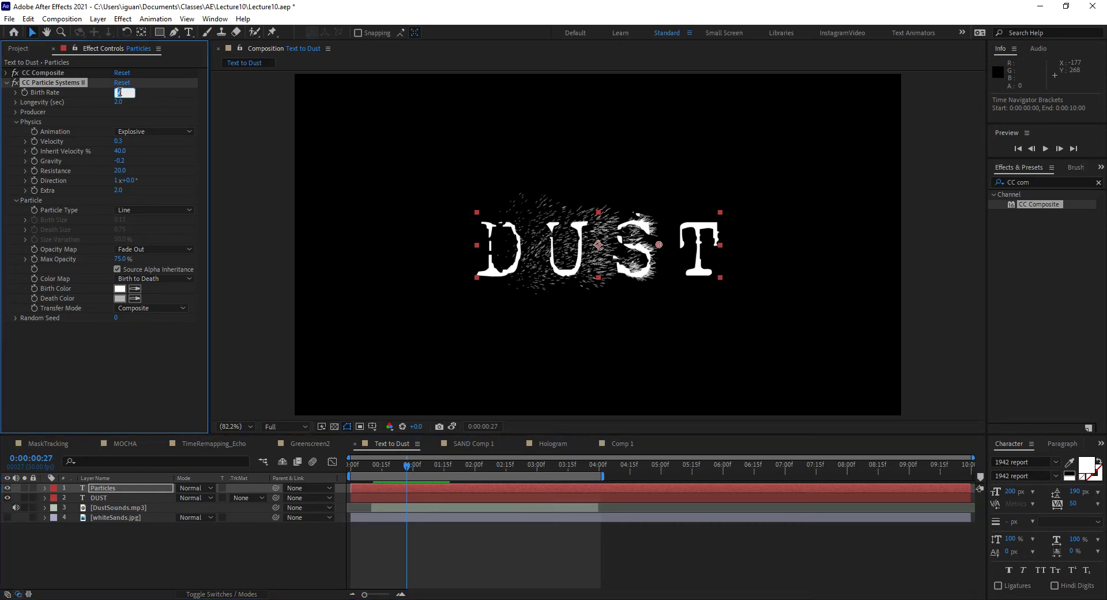
text(5)
key(Return)
Set the particle Birth Rate to 40 and scrub through the sweep to check the dust density.
click(119, 93)
text(40)
key(Return)
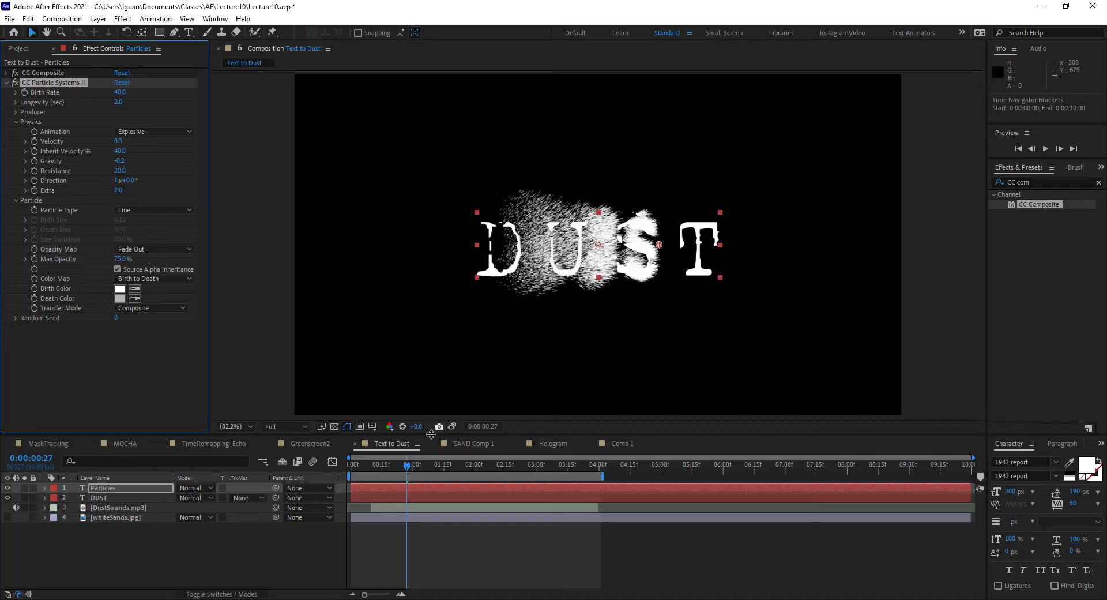
drag(392, 467, 456, 476)
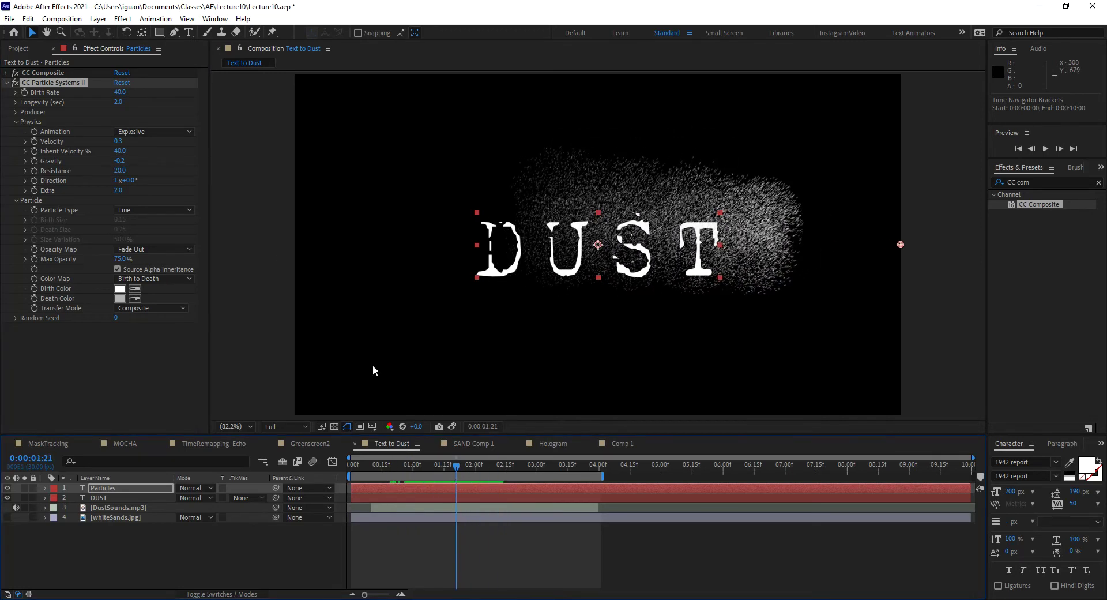
Set the particle Longevity to 4 seconds and scrub through the composition to check how long the dust lasts.
click(122, 102)
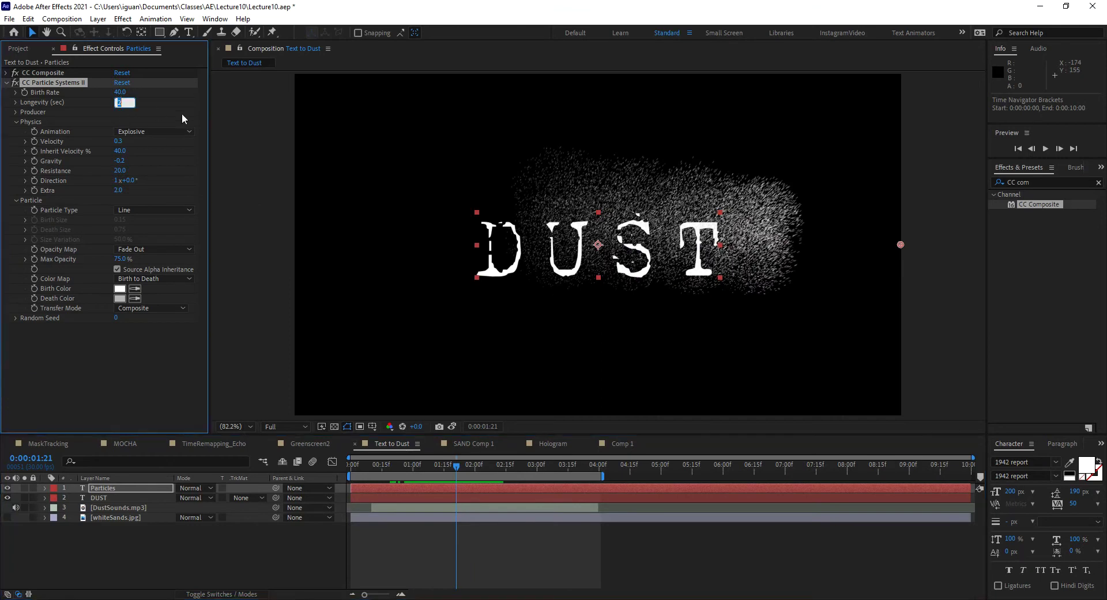
text(4)
key(Return)
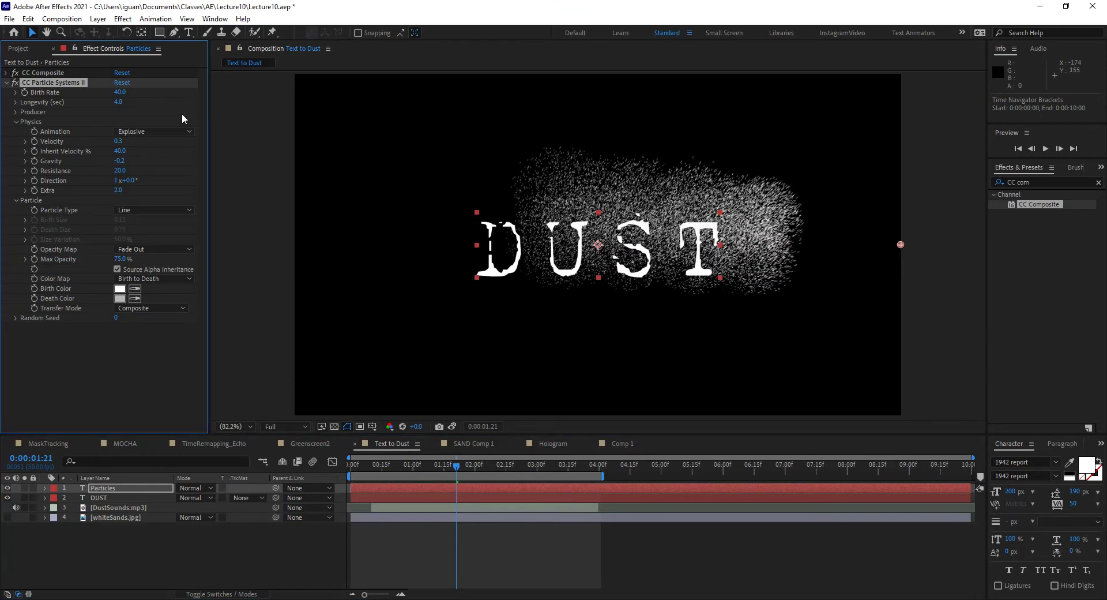
mouse_move(427, 476)
mouse_down()
mouse_move(542, 469)
mouse_move(308, 468)
mouse_move(462, 469)
mouse_move(441, 472)
mouse_up()
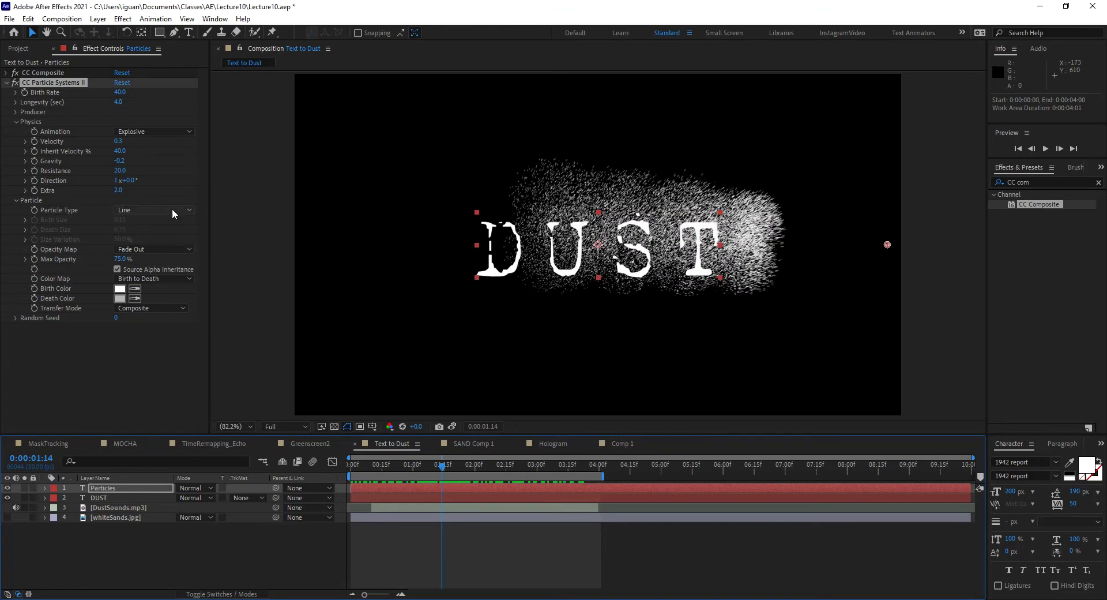
click(141, 209)
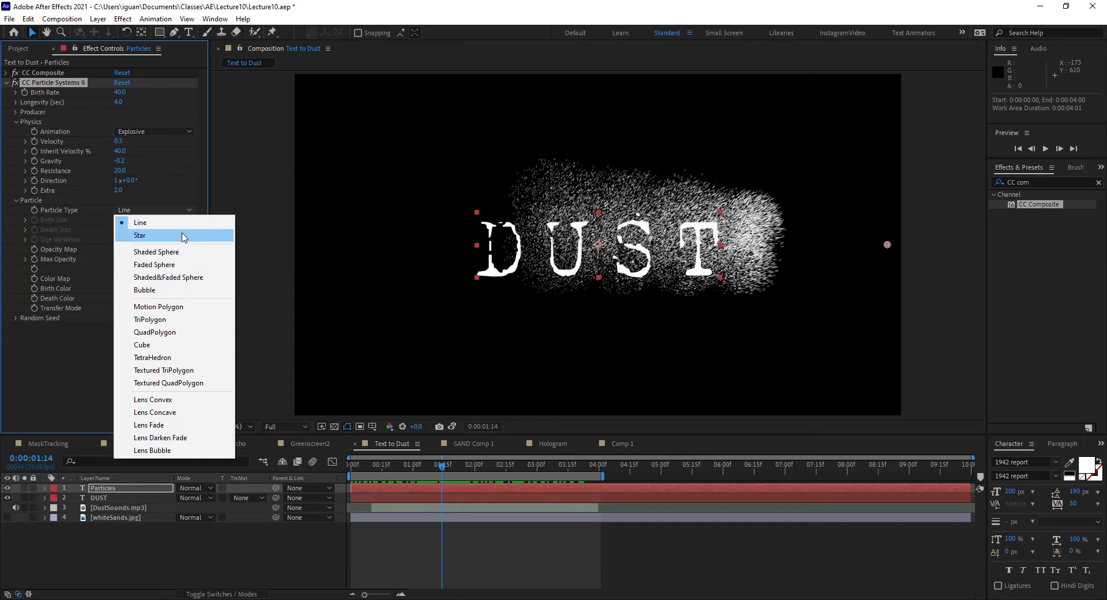
click(178, 9)
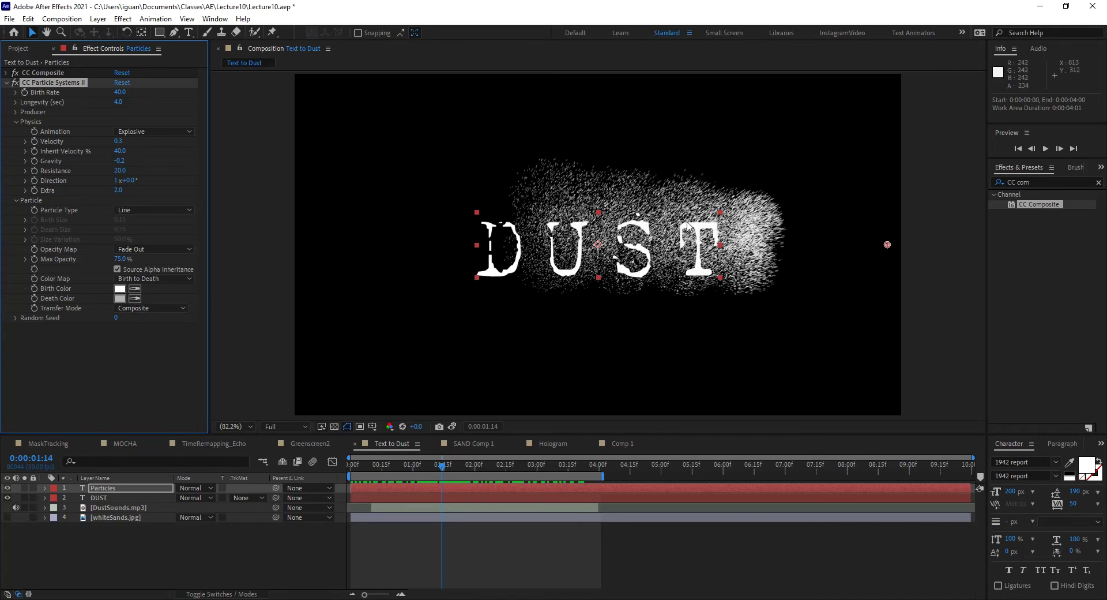
Set the particles' Max Opacity to 30% and scrub through the sweep to check the softer dust.
click(119, 258)
text(30)
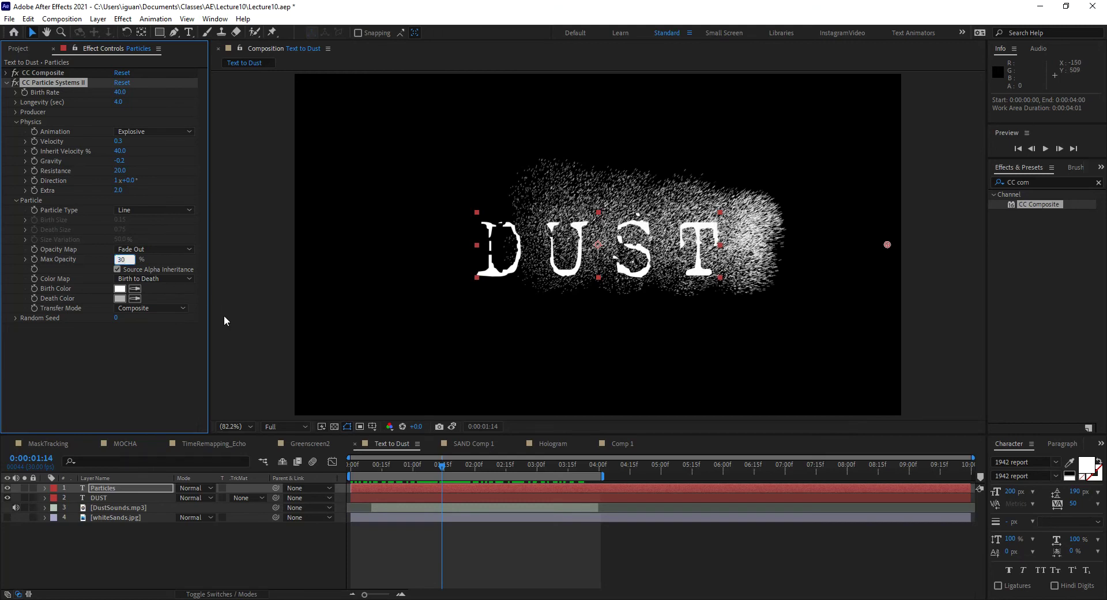
key(Return)
drag(390, 466, 442, 472)
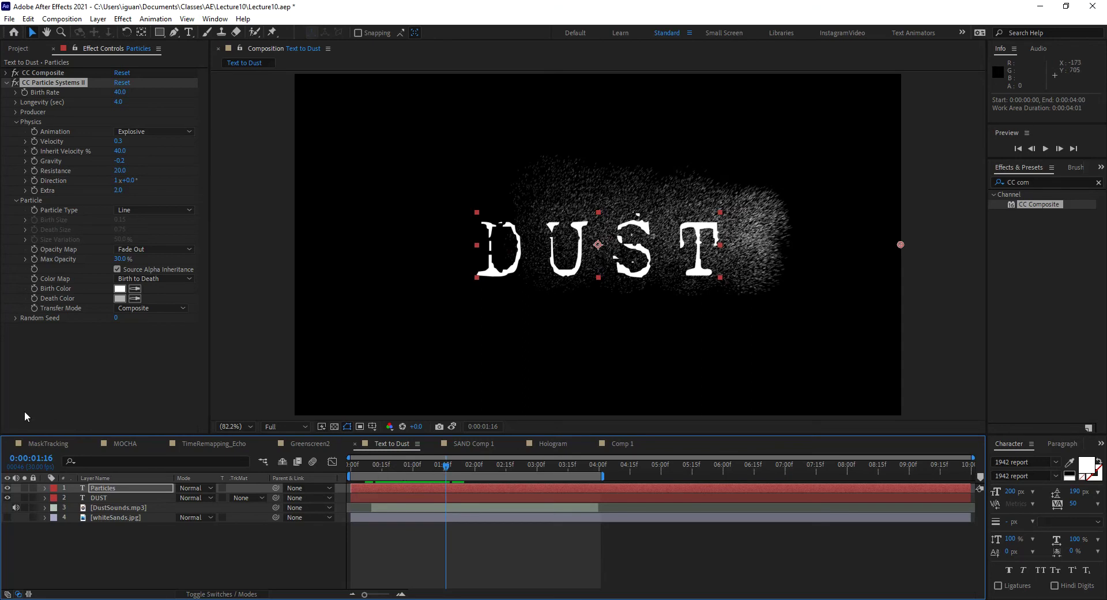
drag(419, 470, 399, 485)
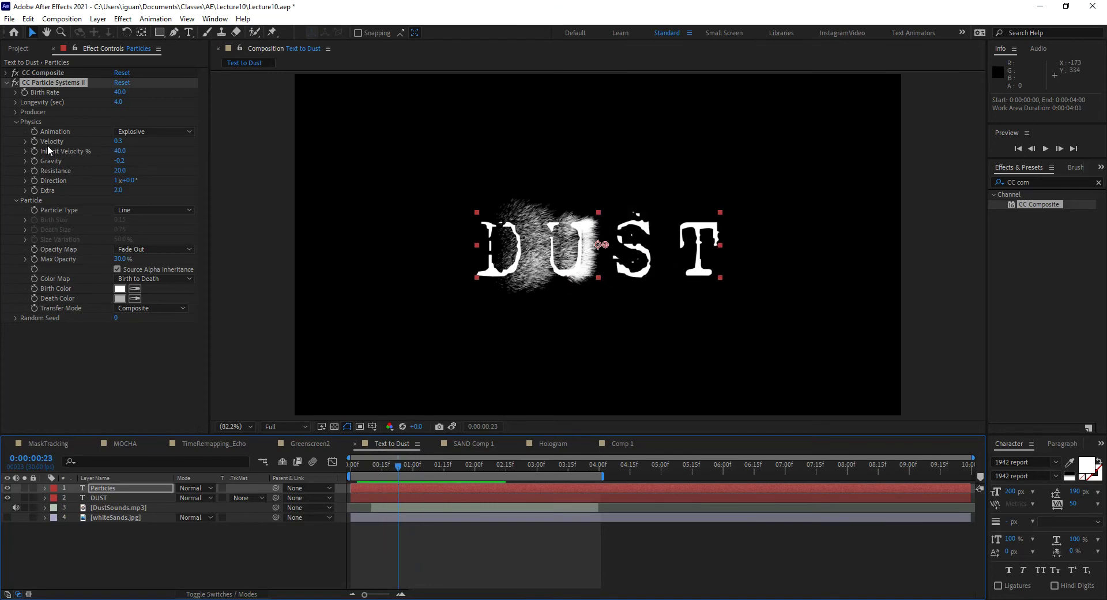
Add the expression wiggle(10,10) to the particle Producer's Radius X.
click(15, 112)
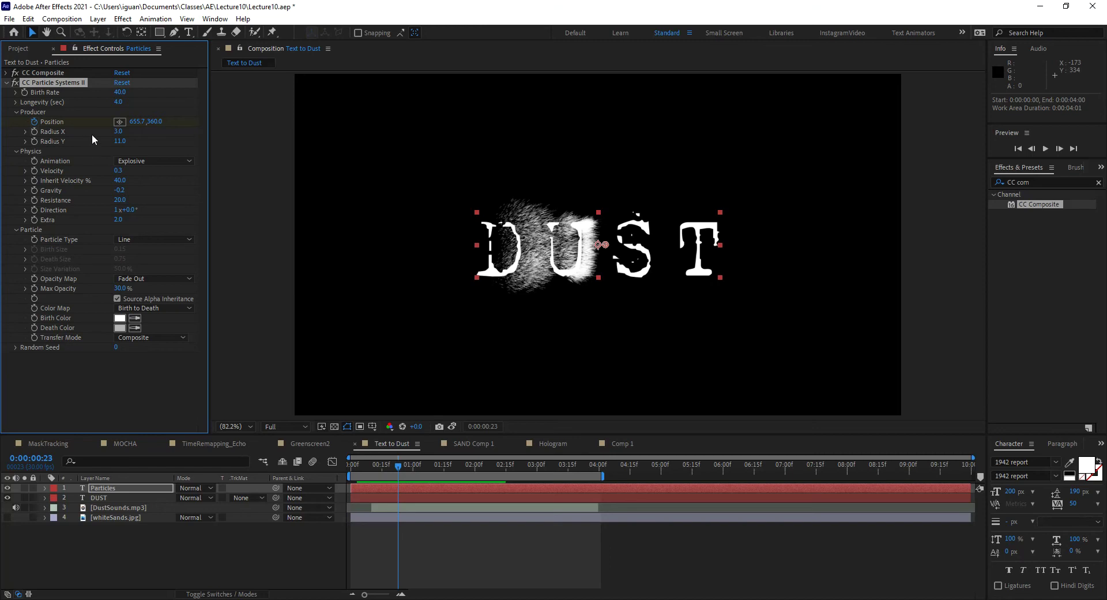
alt+click(34, 132)
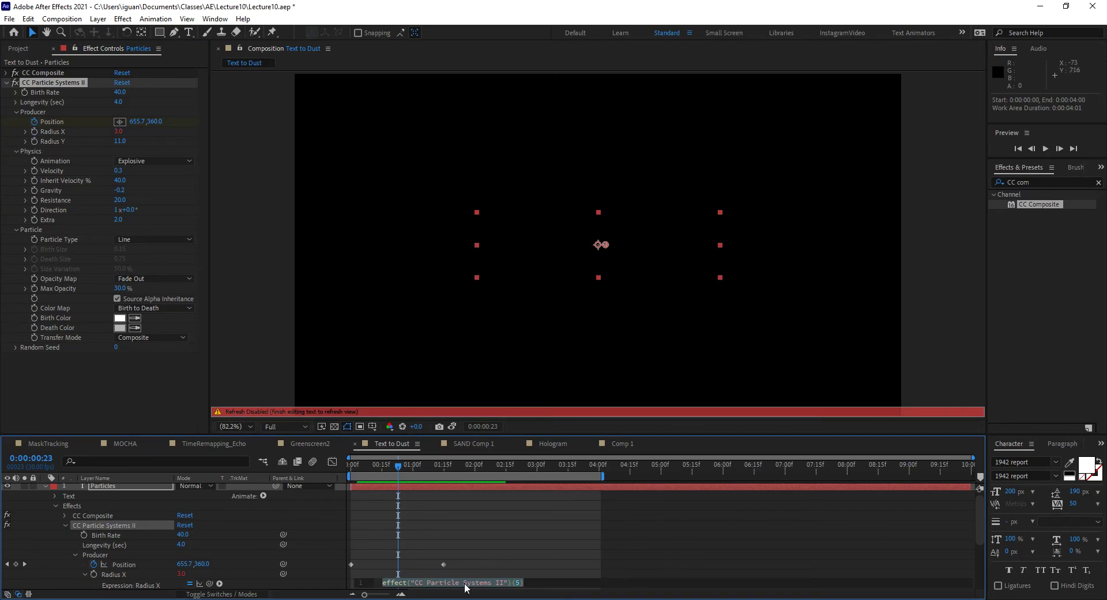
text(wiggle)
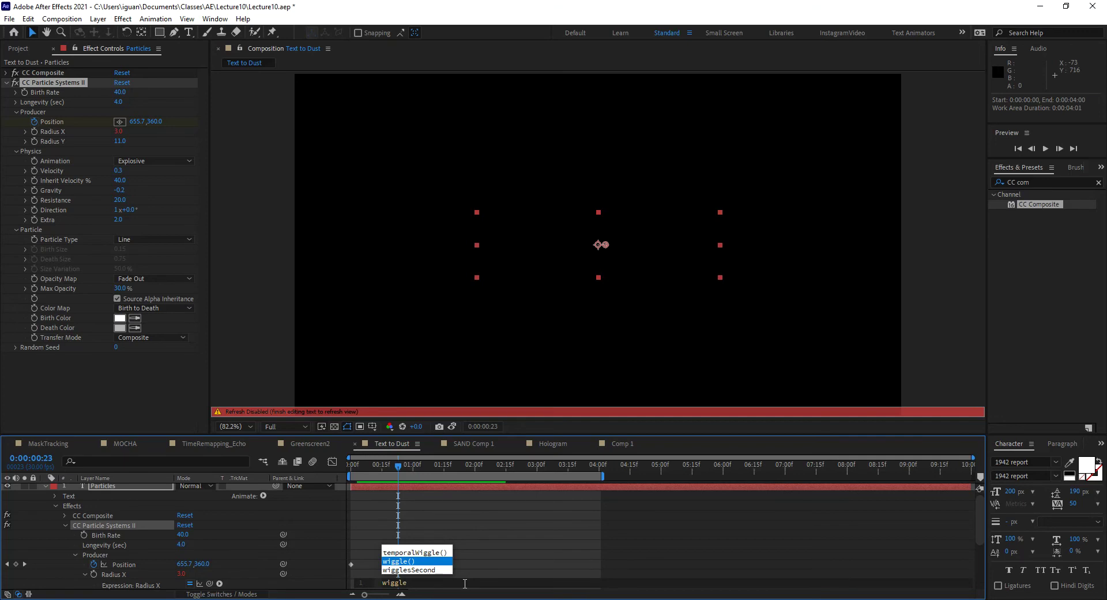
key(Return)
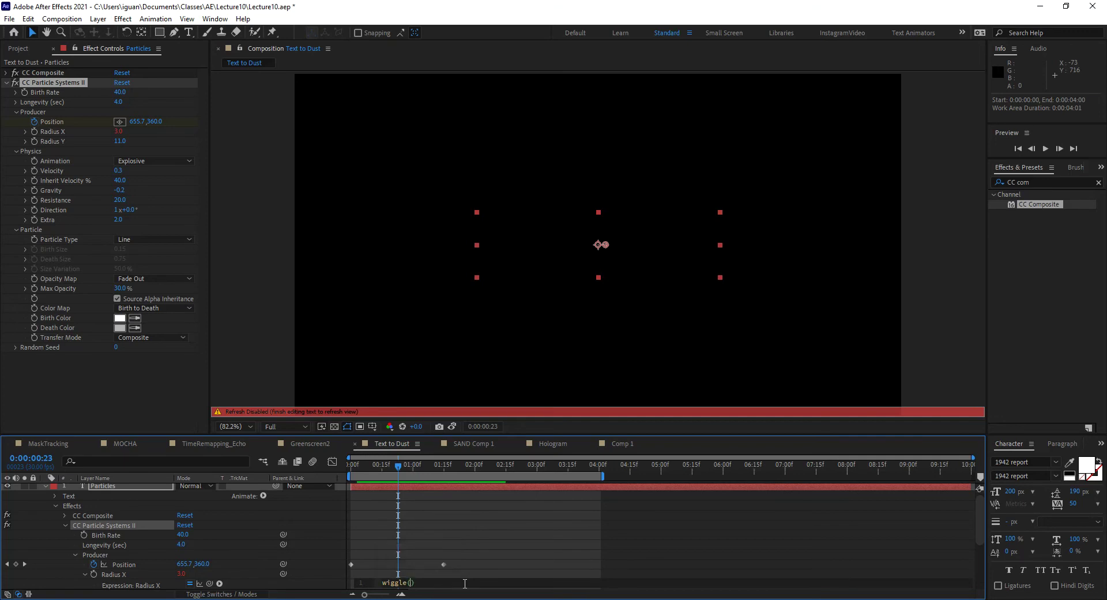
text(10,10)
key(Right)
Copy the Radius X wiggle expression and apply it to the Producer's Radius Y.
drag(439, 582, 369, 584)
key(ctrl+c)
alt+click(34, 141)
key(ctrl+v)
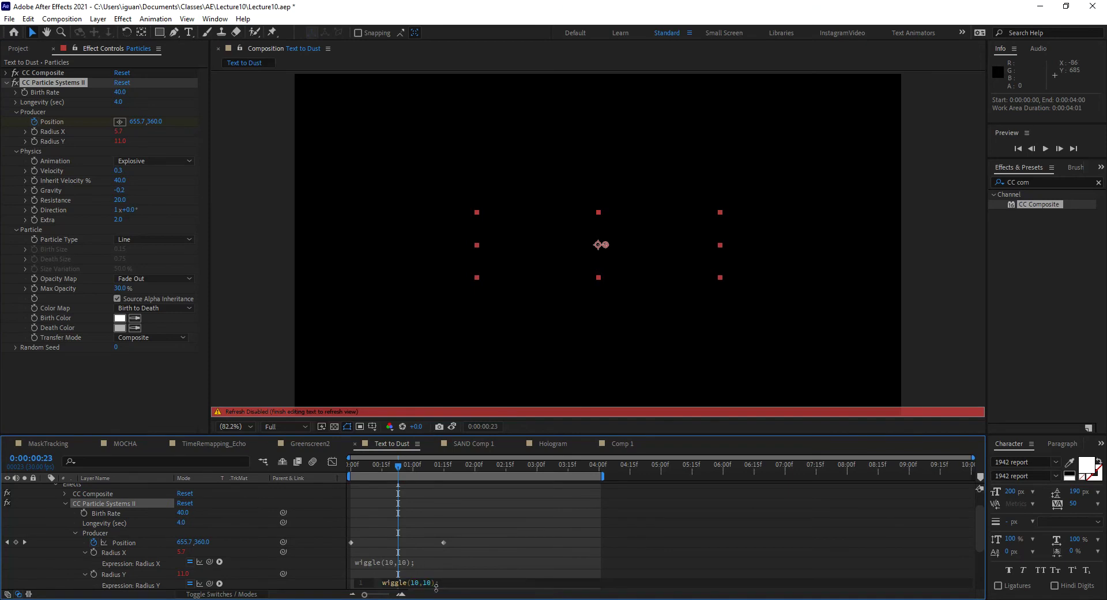
key(Return)
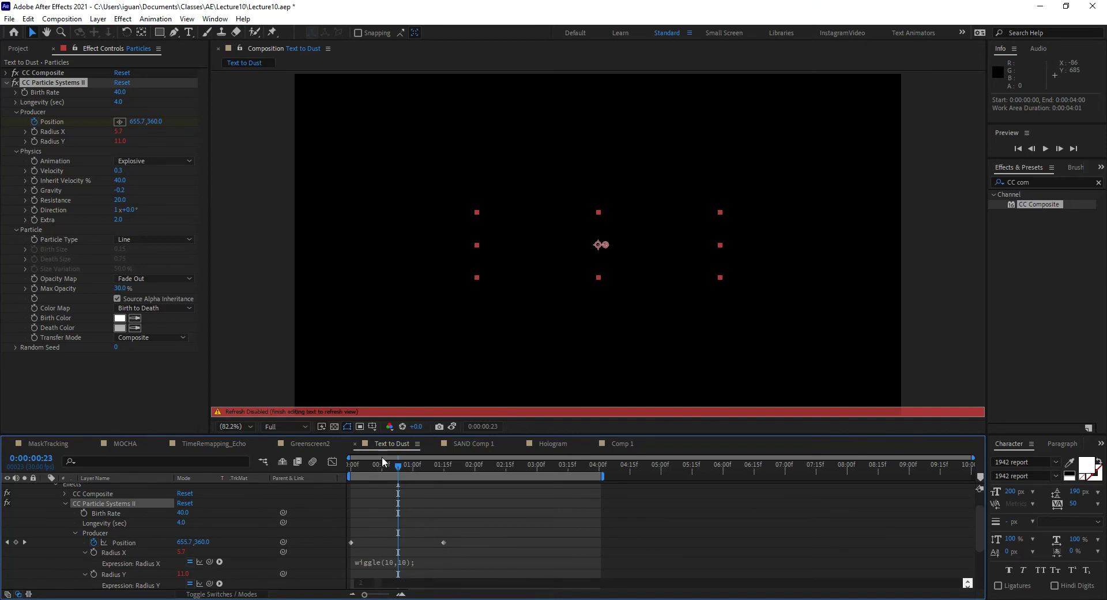
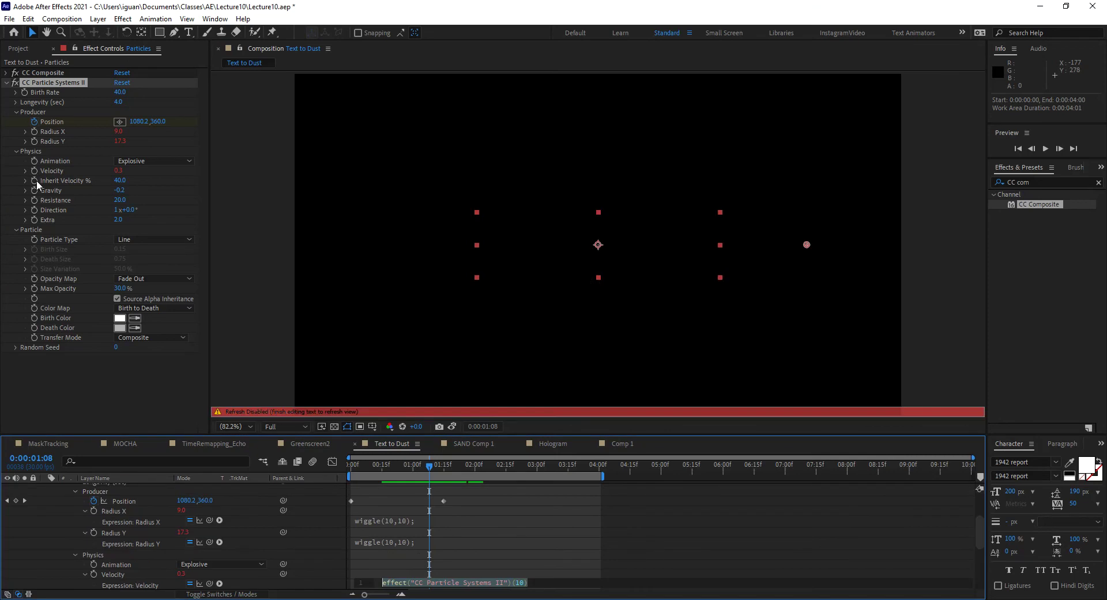
Give the particle Velocity the expression wiggle(10,0.2) and scrub through the sweep to check the variation.
text(wiggle(10,10);)
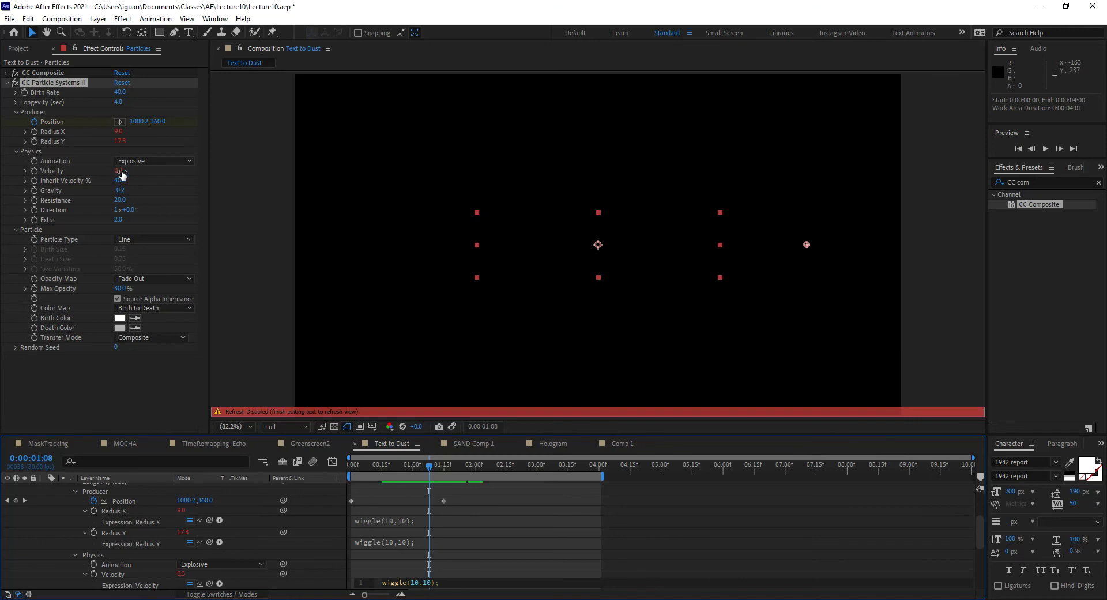
double_click(428, 582)
text(0.2)
mouse_move(426, 467)
mouse_down()
mouse_move(398, 469)
mouse_move(441, 478)
mouse_up()
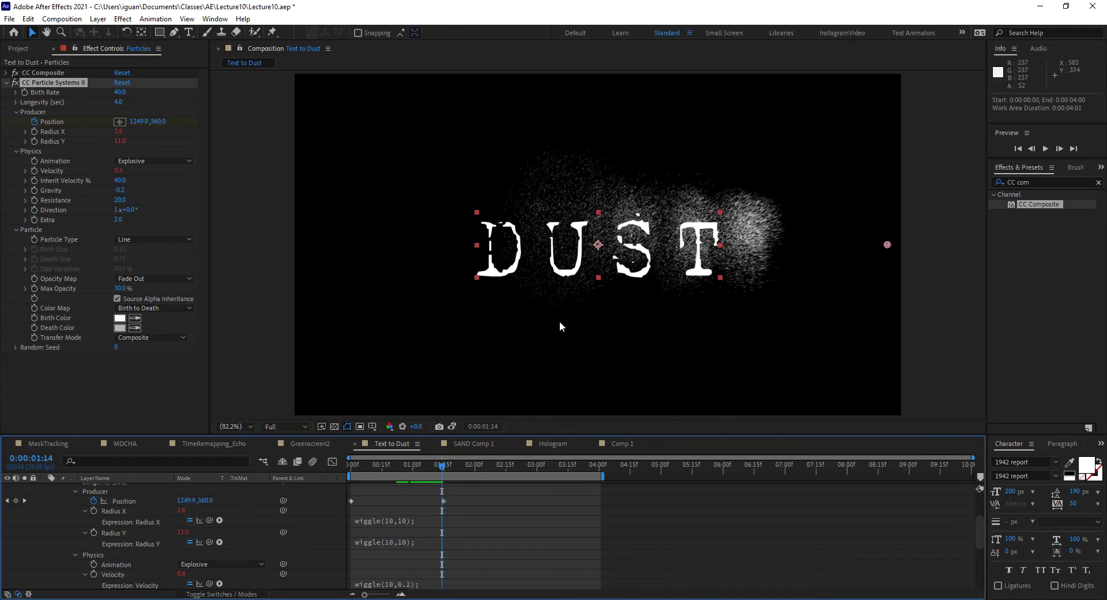
drag(448, 473, 425, 472)
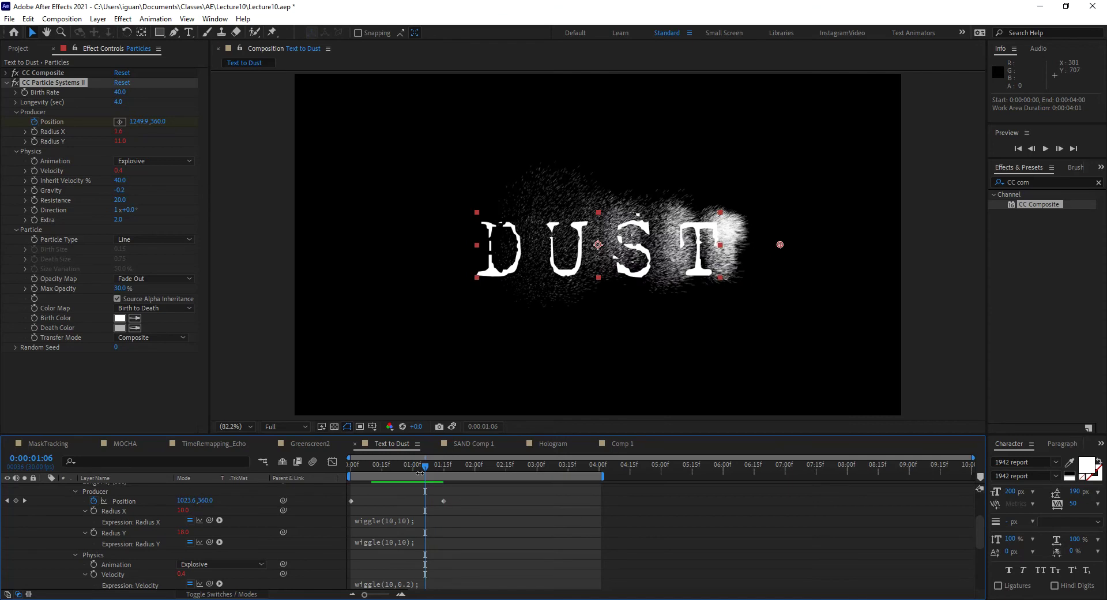
Add the expression wiggle(10,30) to the particles' Inherit Velocity %.
alt+click(34, 181)
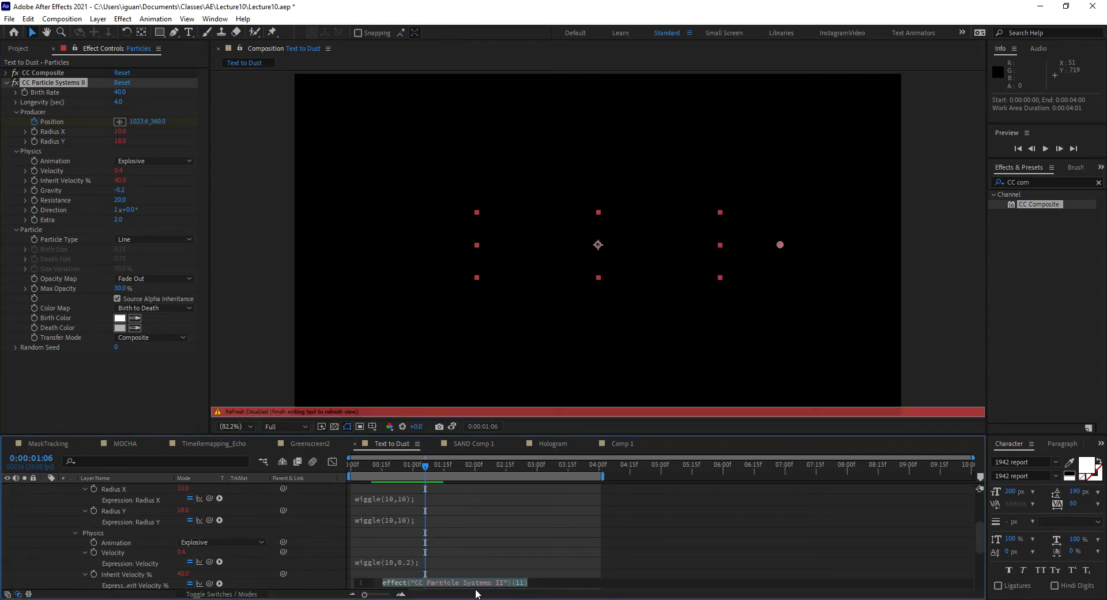
text(wiggle(10,10);)
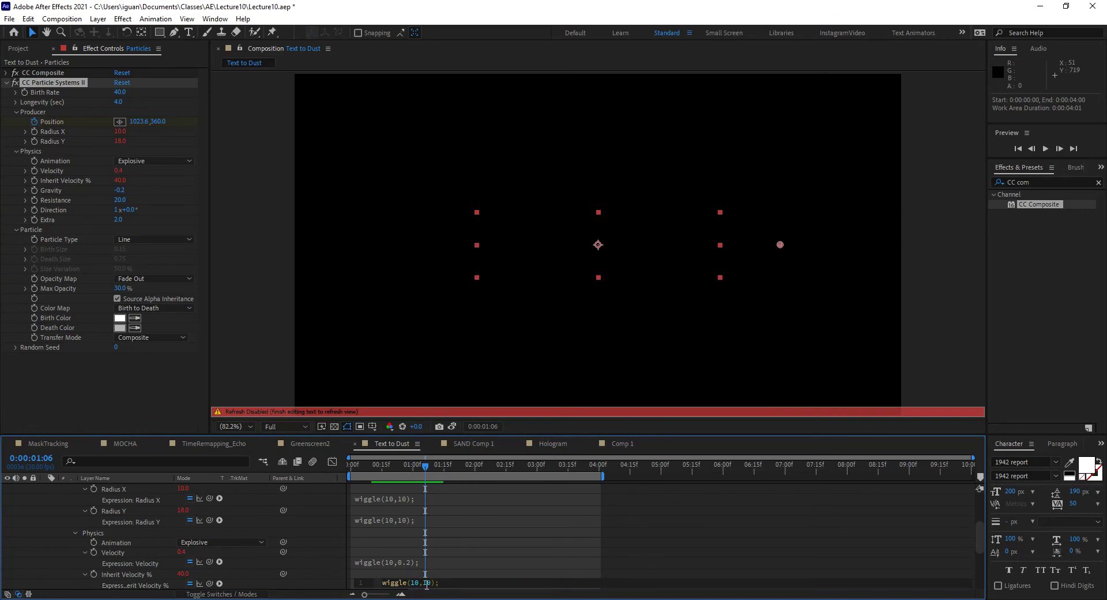
double_click(425, 582)
text(30)
key(KP_Enter)
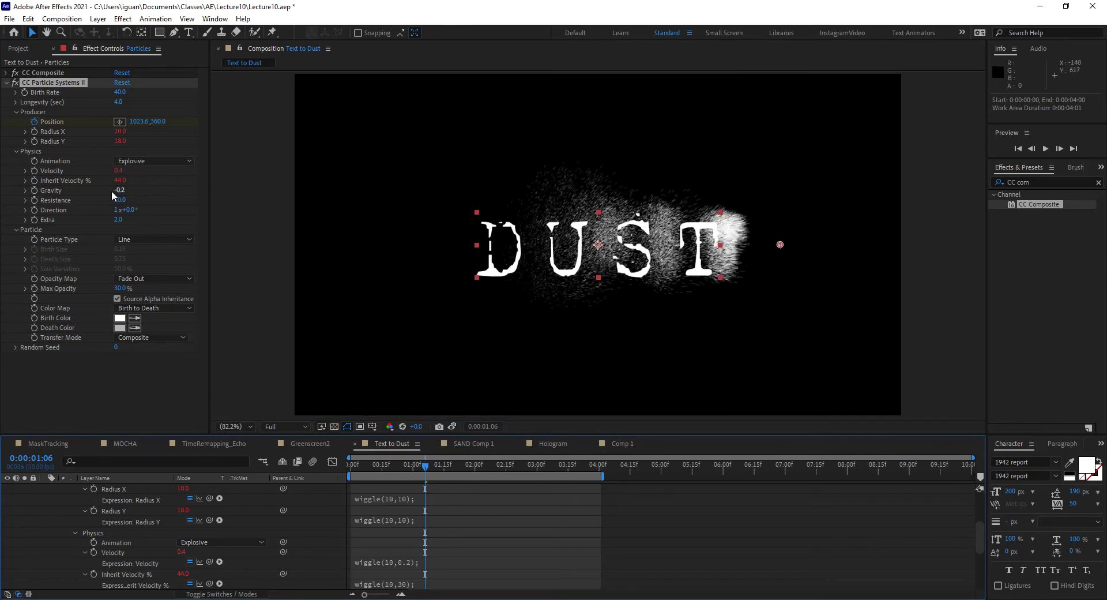
Add the expression wiggle(10,0.15) to the particles' Gravity and wiggle(10,15) to their Resistance.
alt+click(34, 190)
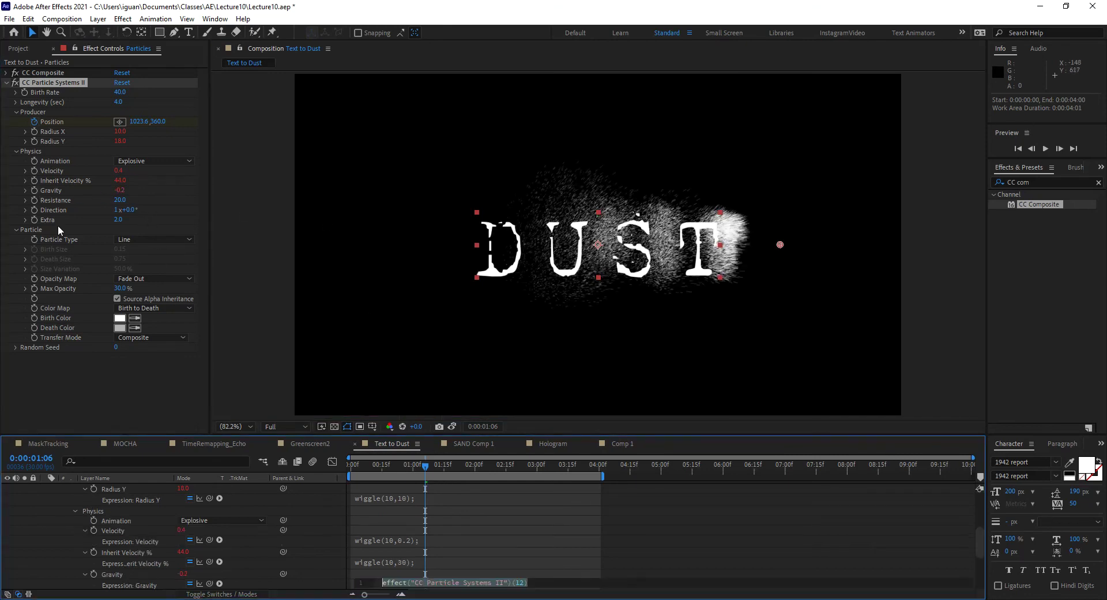
text(wiggle(10,10);)
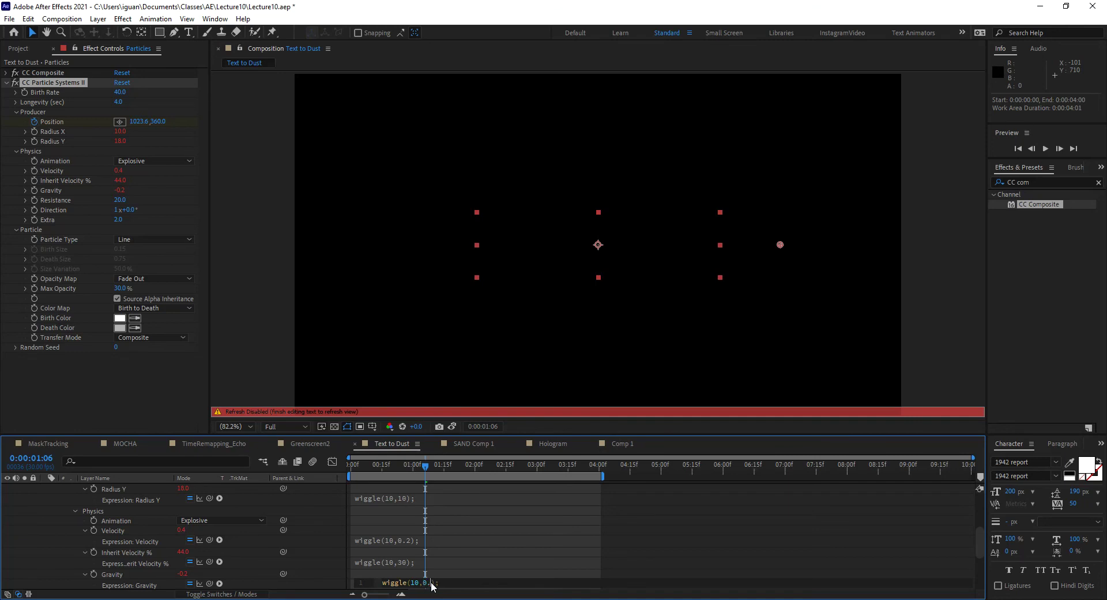
click(432, 586)
alt+click(34, 200)
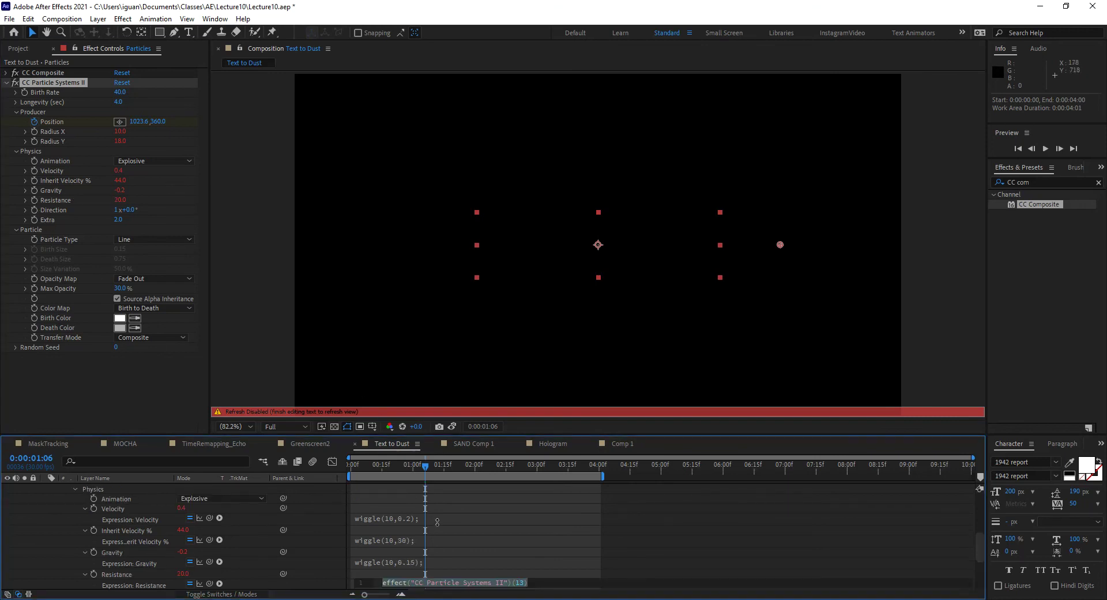
text(wiggle(10,10);)
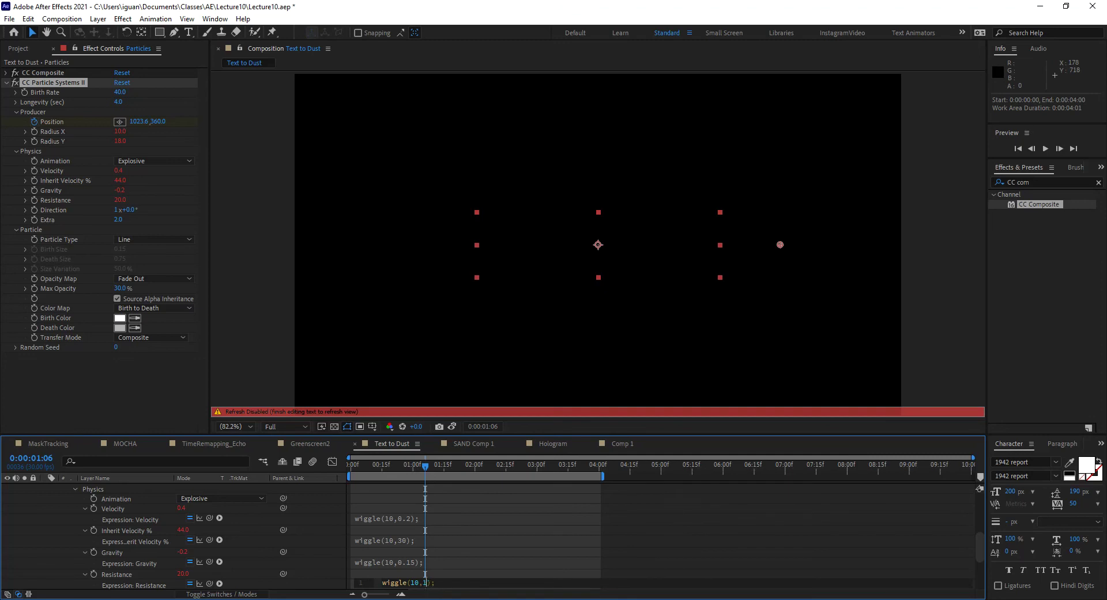
Add the expression wiggle(10,1.5) to the particles' Extra property.
alt+click(35, 220)
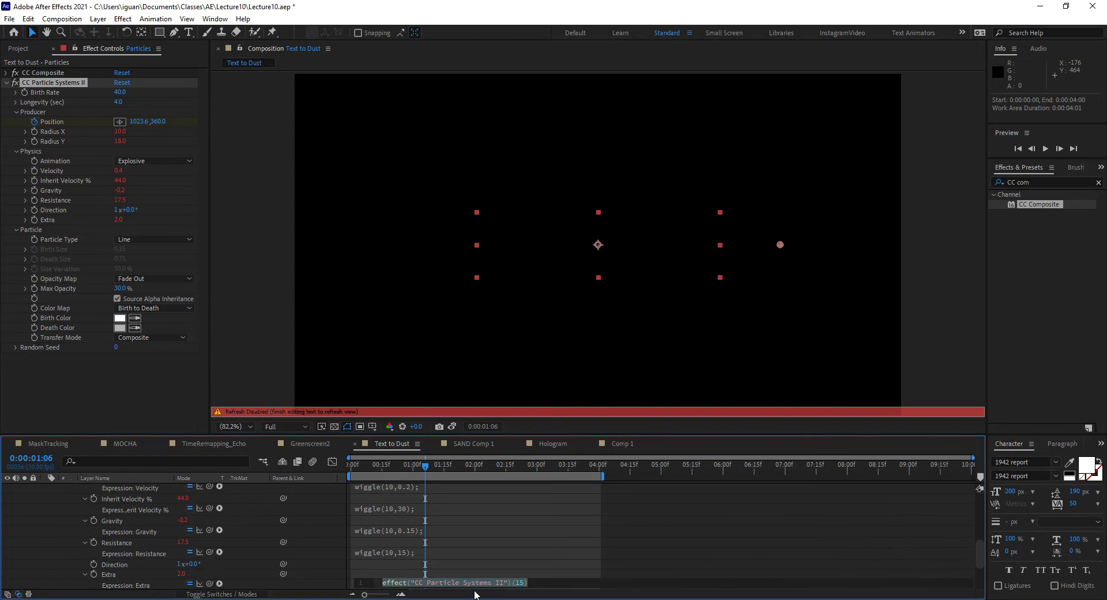
text(wiggle(10,10);)
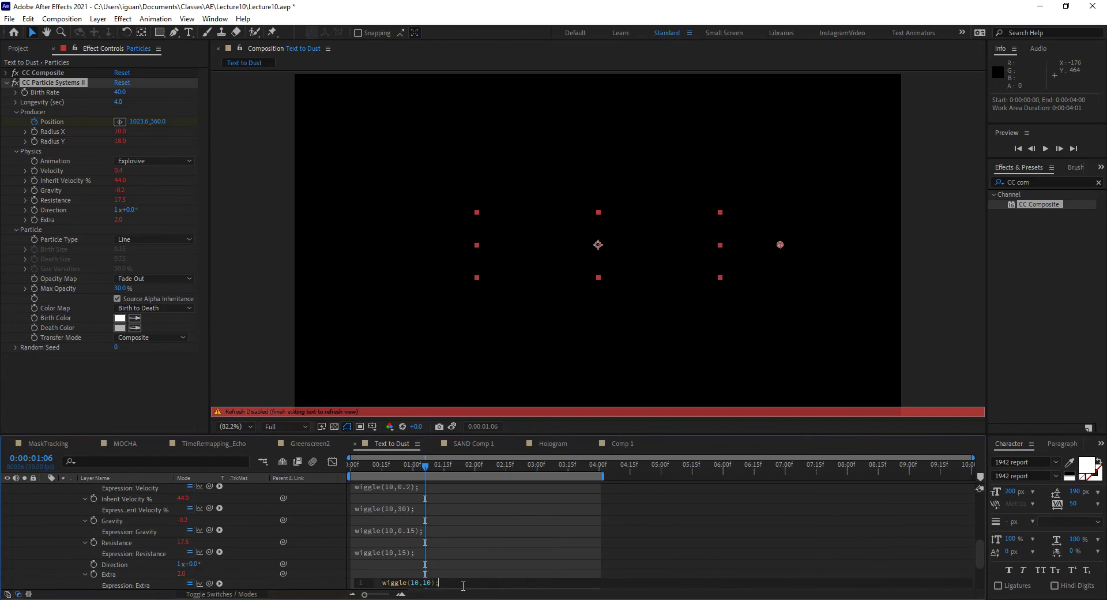
double_click(429, 582)
text(15)
Scrub and play back the composition to examine the randomised dust motion across the text.
drag(387, 468, 432, 474)
key(space)
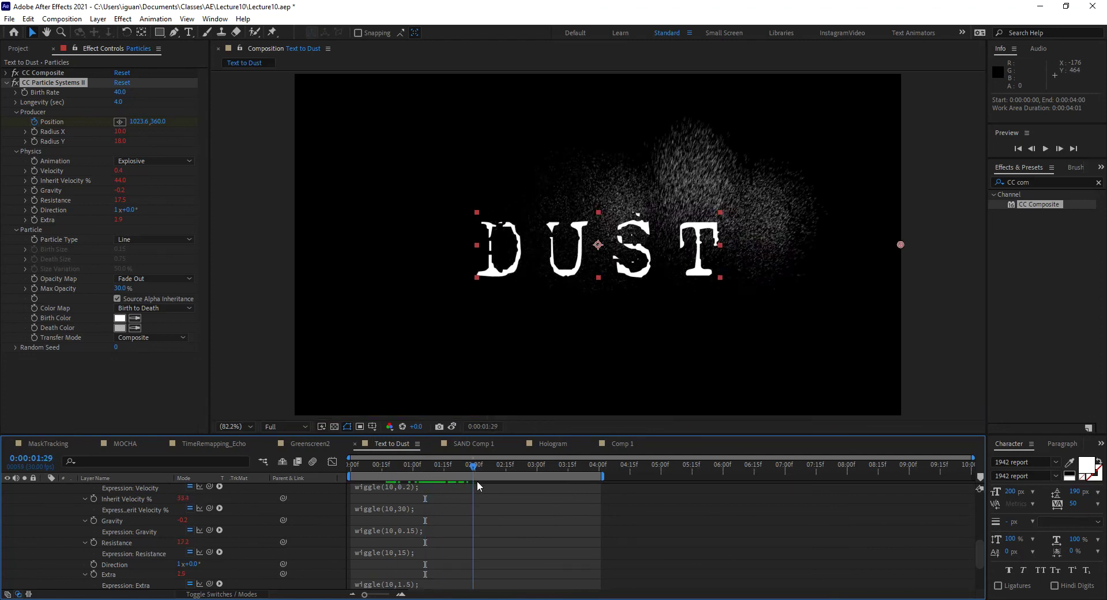
key(space)
mouse_move(476, 466)
mouse_down()
mouse_move(427, 469)
mouse_move(491, 466)
mouse_up()
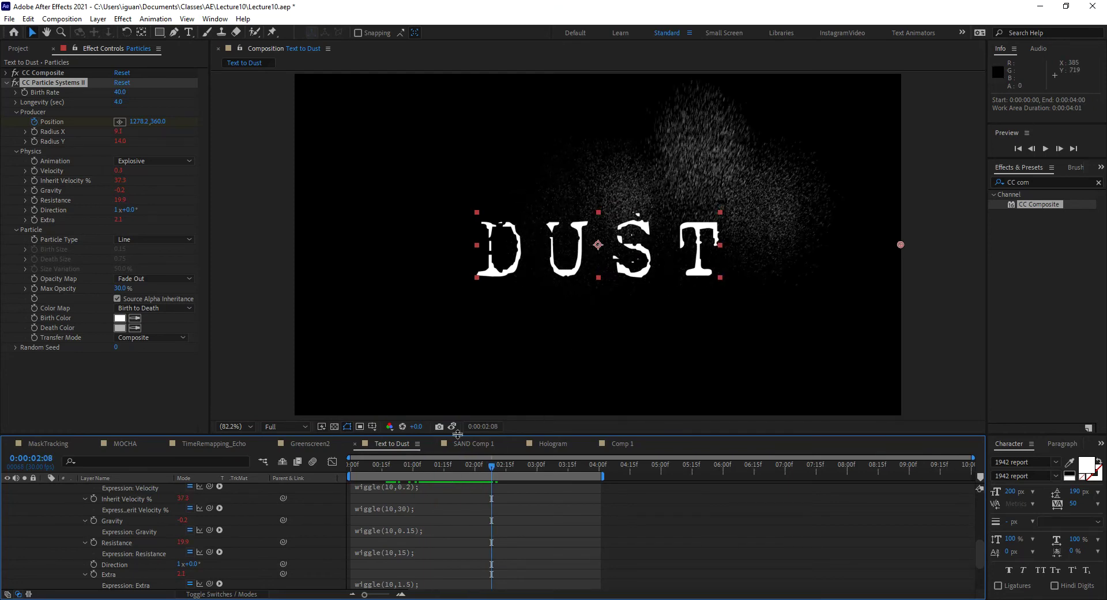
drag(442, 461, 402, 477)
key(space)
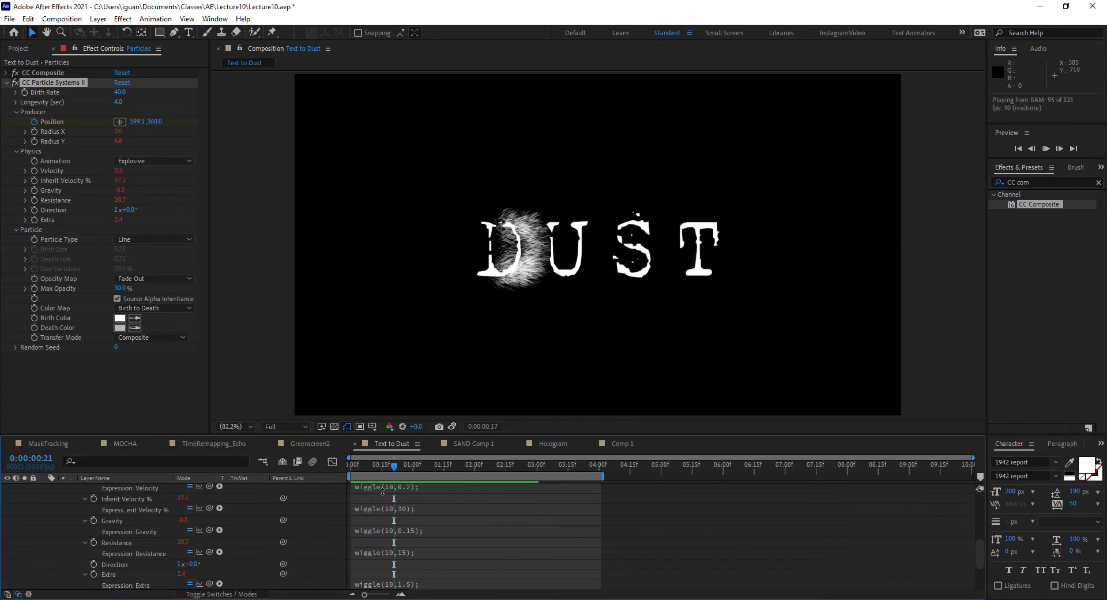
key(space)
drag(534, 465, 390, 498)
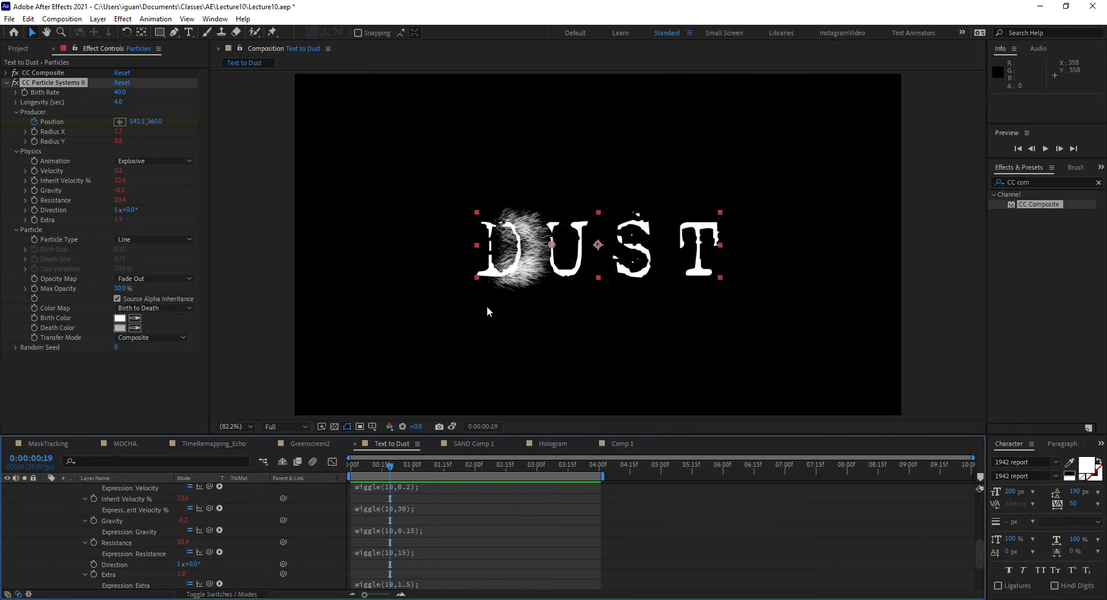
Try the expression wiggle(10,10) on the particles' Birth Color and scrub through the sweep to check the colours.
alt+click(33, 317)
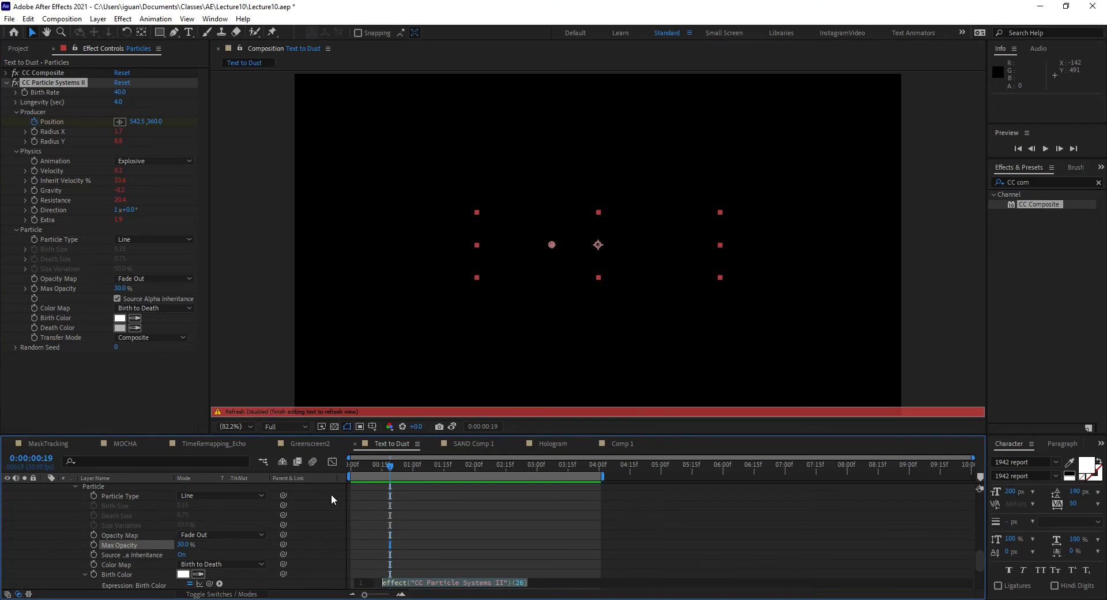
text(wiggle(10,10);)
drag(393, 467, 414, 475)
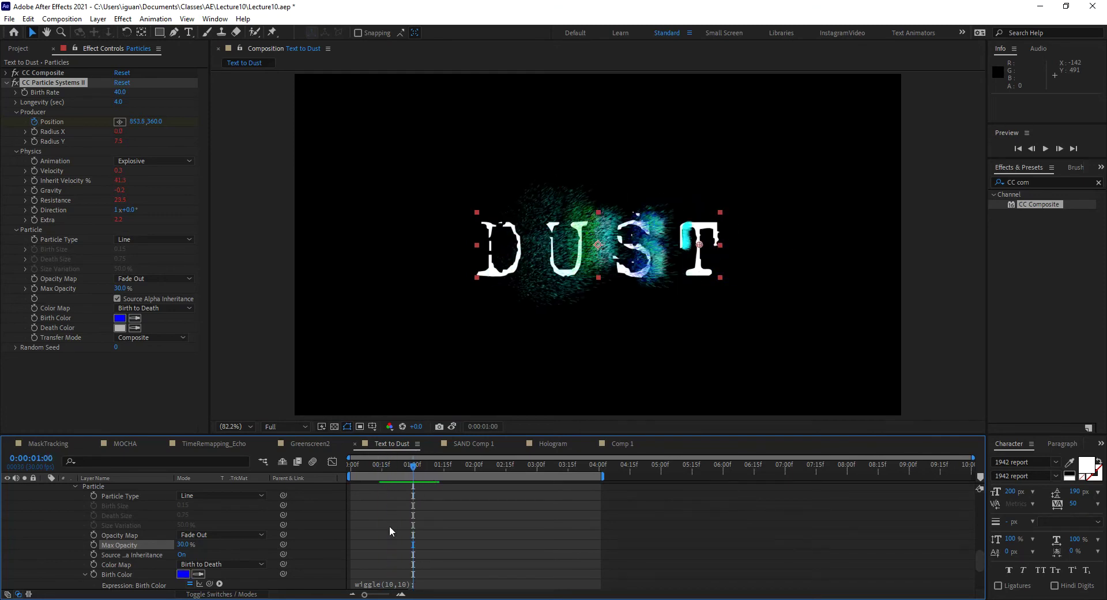
Try lower Birth Color wiggle amounts of 2 and .5, scrubbing through the sweep after each change.
click(404, 584)
click(425, 582)
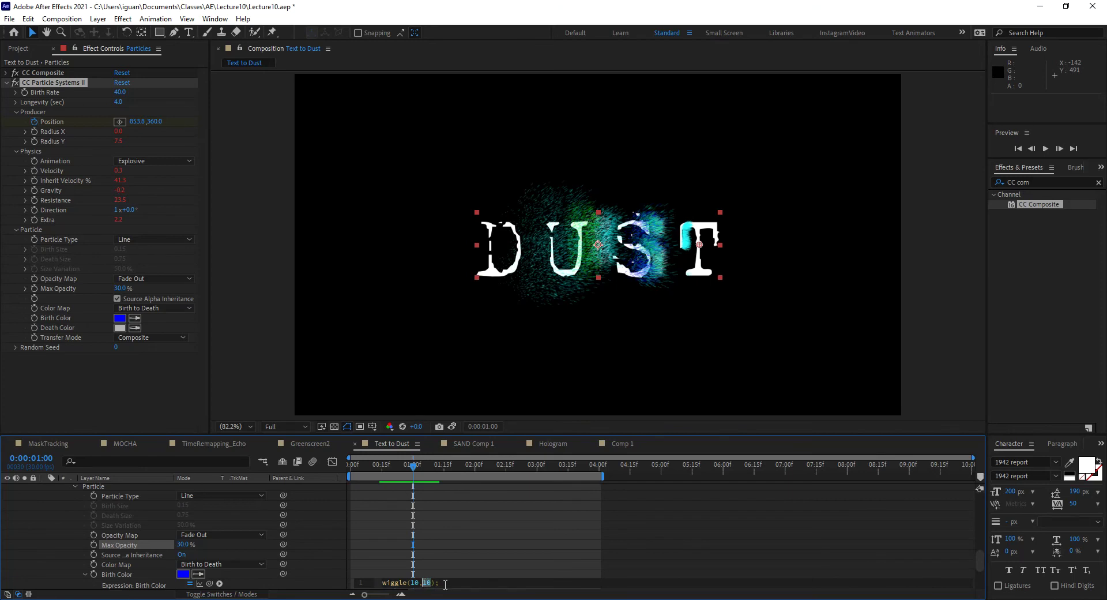
text(2)
drag(387, 470, 420, 470)
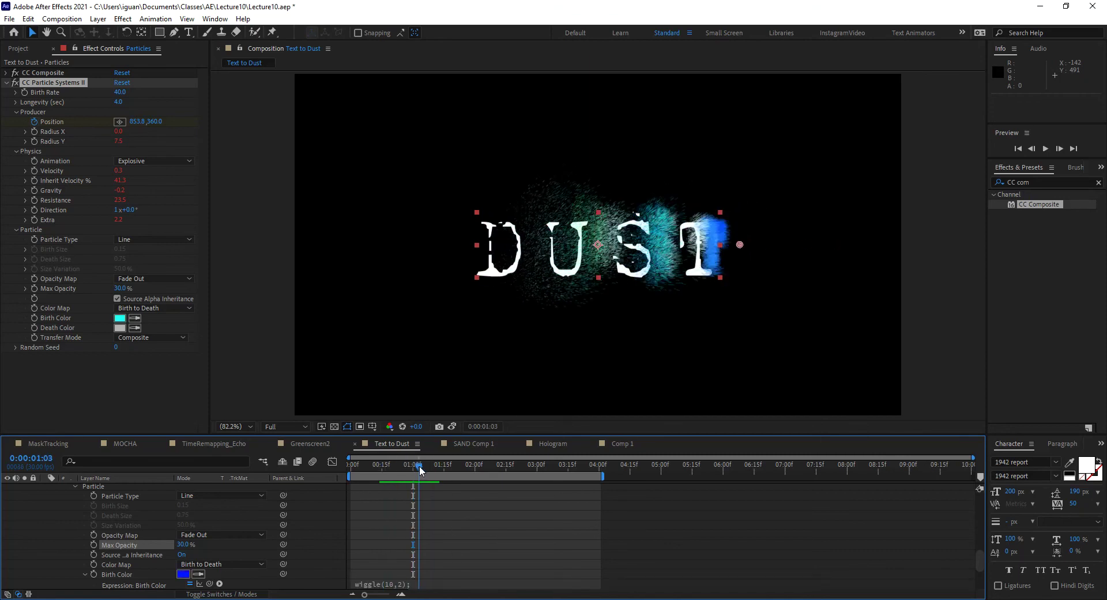
click(406, 584)
click(427, 582)
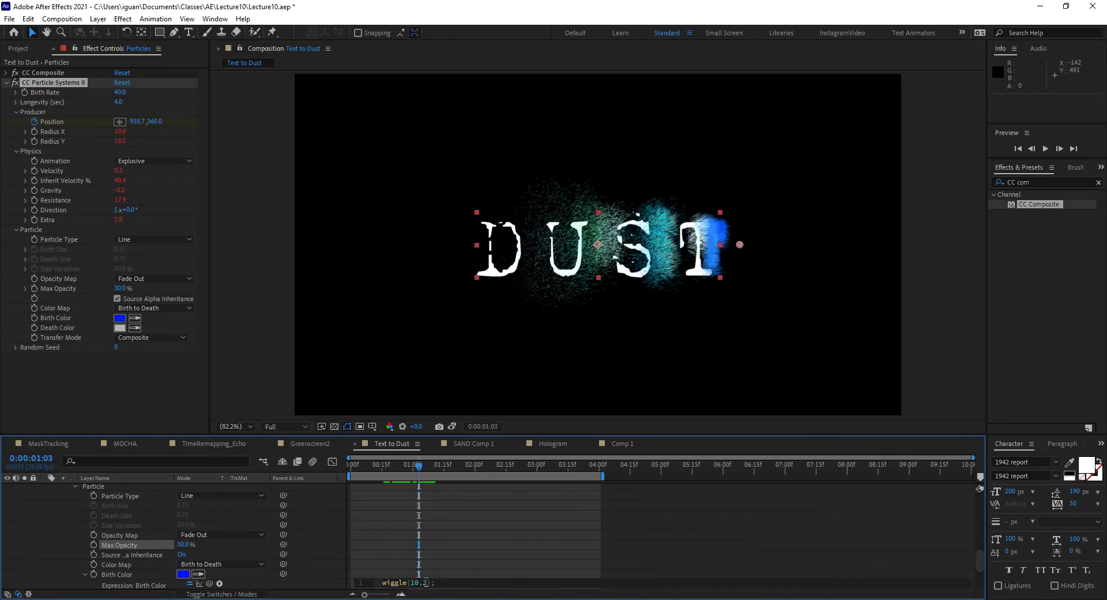
text(.5)
mouse_move(413, 462)
mouse_down()
mouse_move(441, 473)
mouse_move(406, 468)
mouse_up()
Remove the wiggle expression from the particles' Birth Color.
click(422, 585)
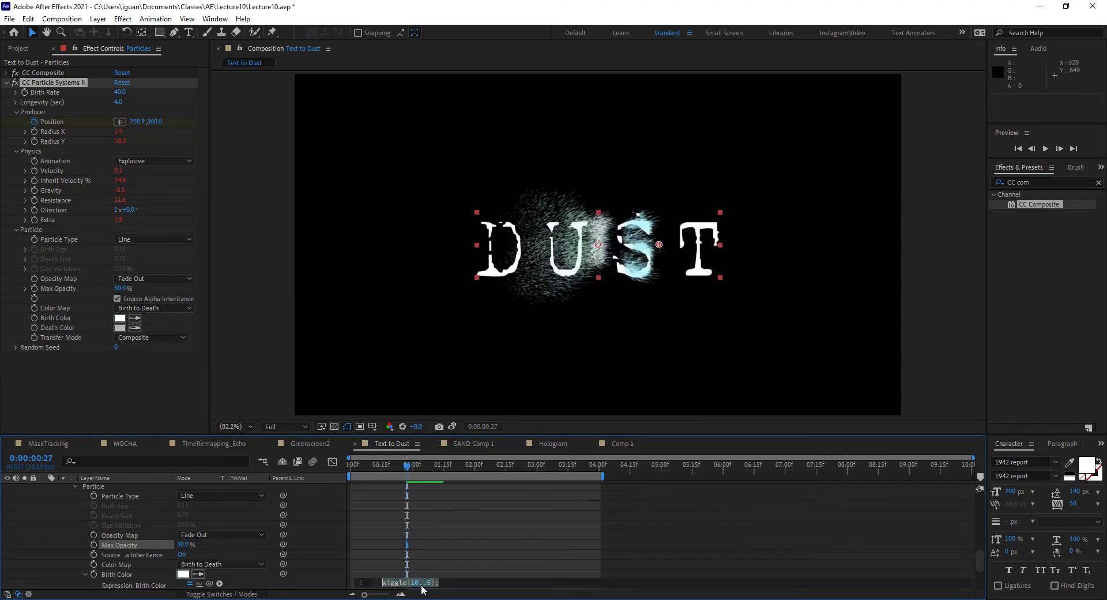
key(BackSpace)
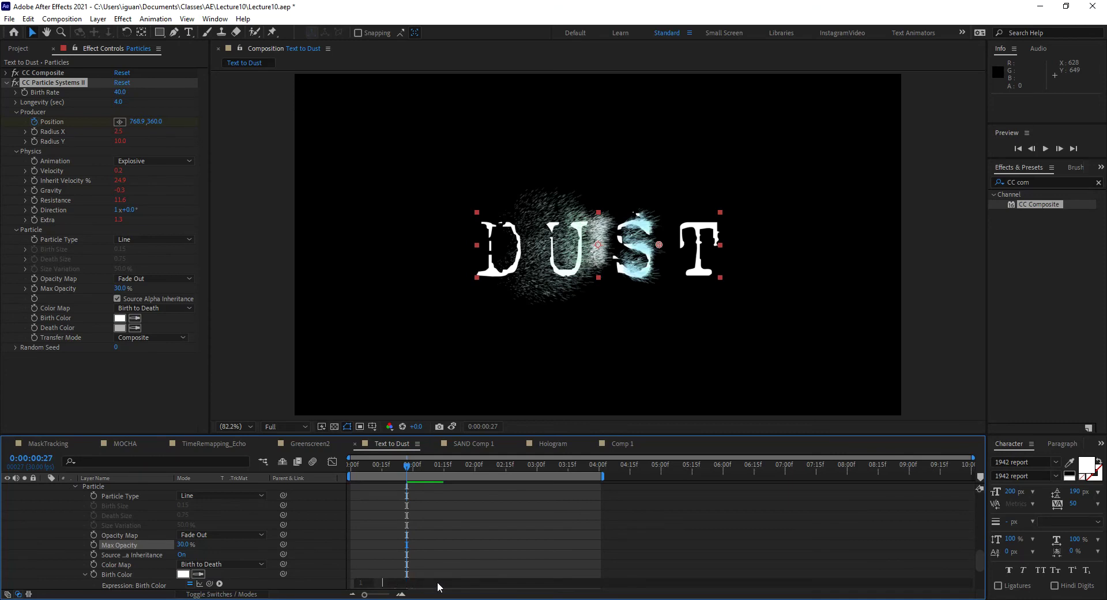
click(328, 580)
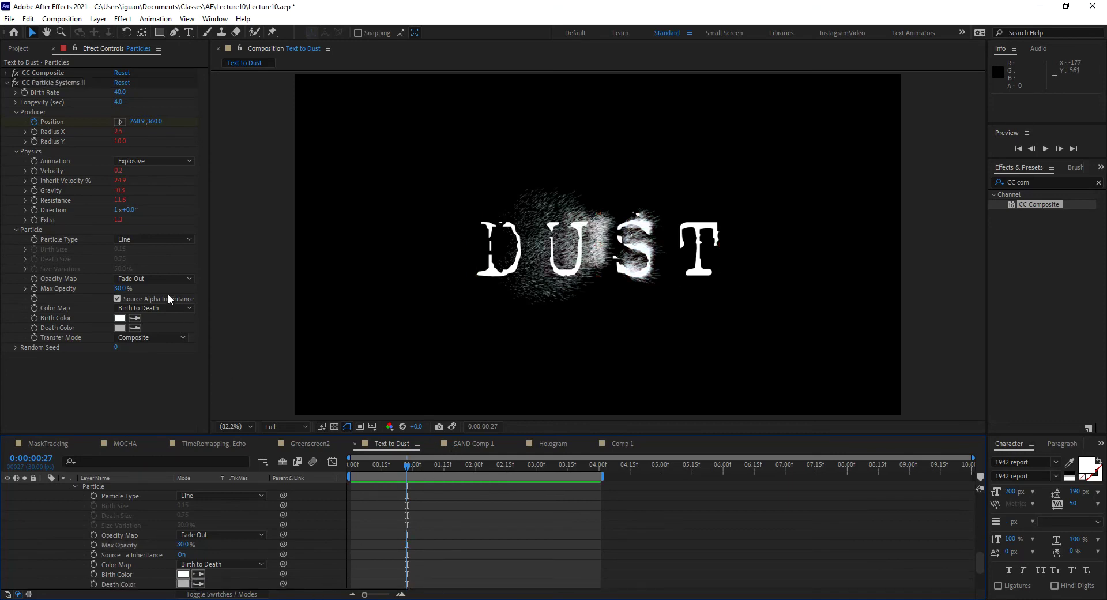
Play the composition from the first frame to review the complete dust sweep.
drag(383, 465, 286, 466)
key(space)
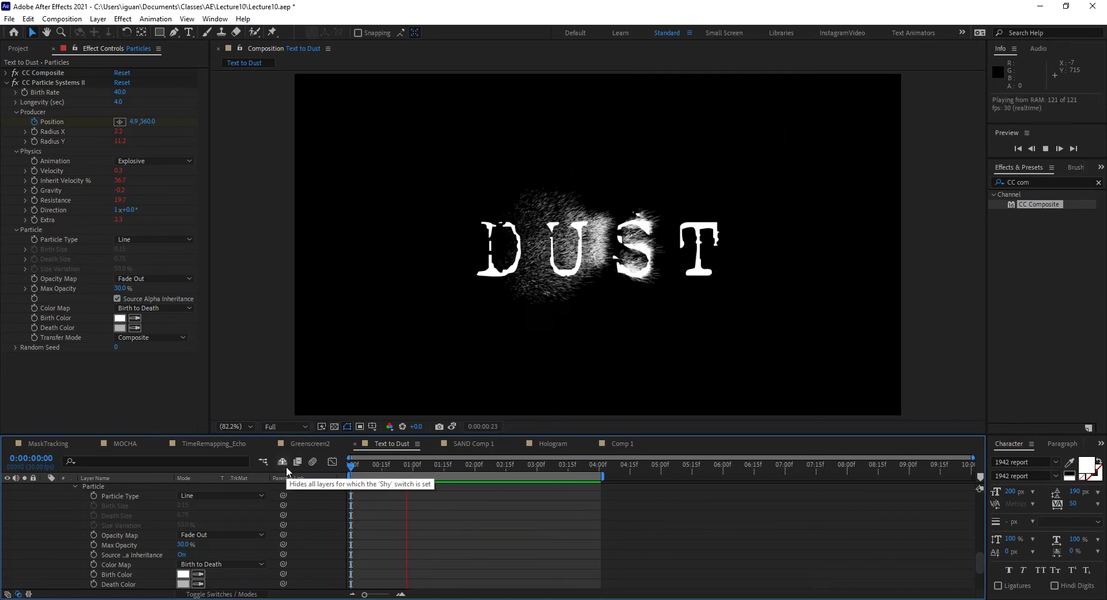
Apply the Turbulent Displace effect to the Particles layer, parking the playhead at 0:00:01:21 to judge it.
key(space)
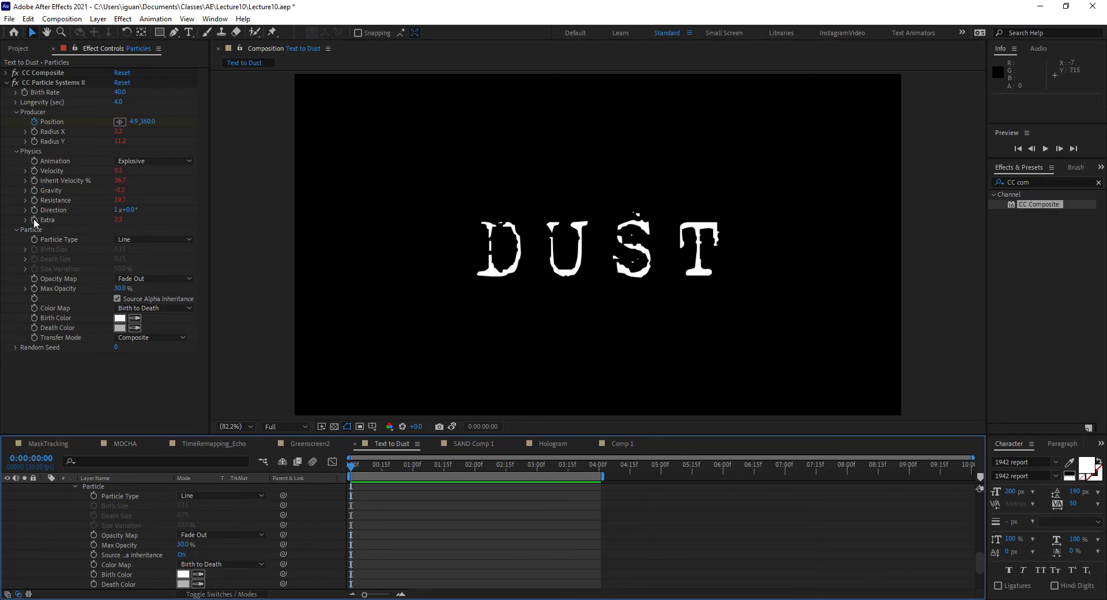
drag(376, 465, 456, 472)
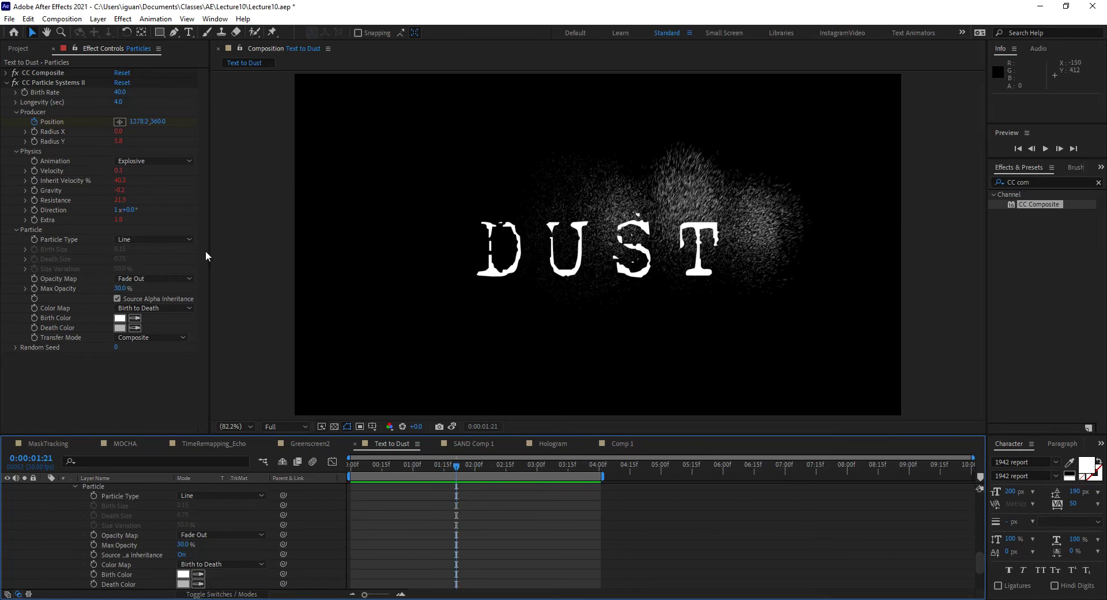
click(1035, 181)
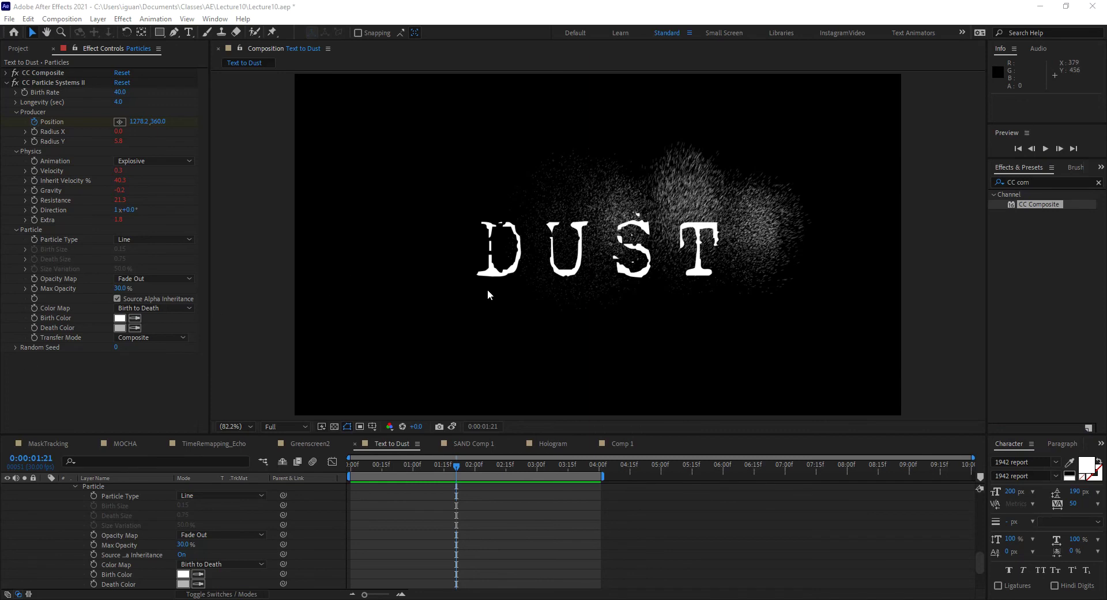
click(1039, 181)
text(tur)
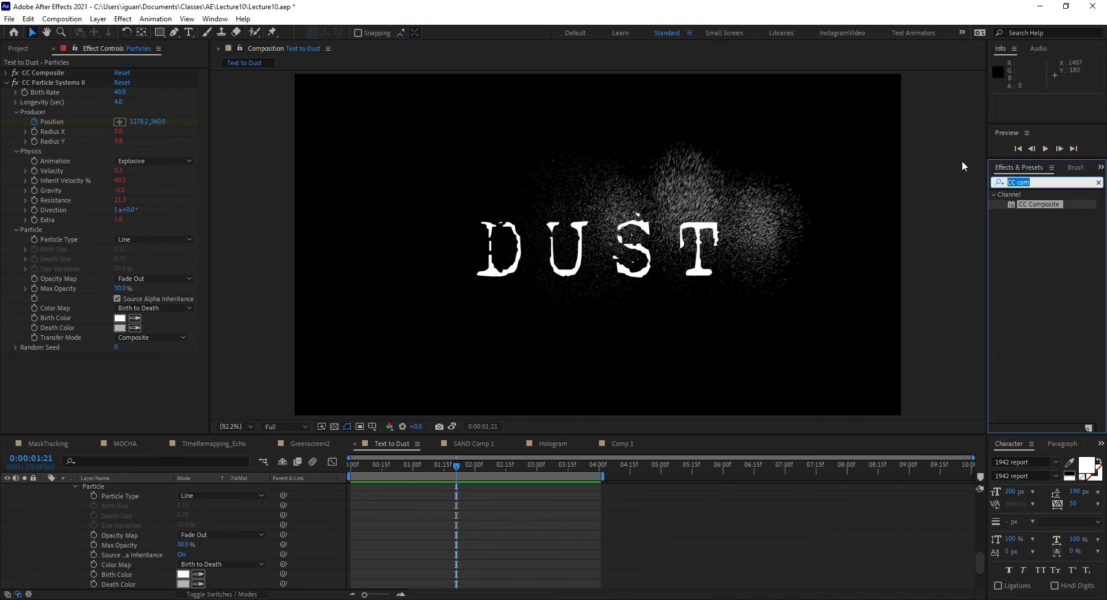
text(bu)
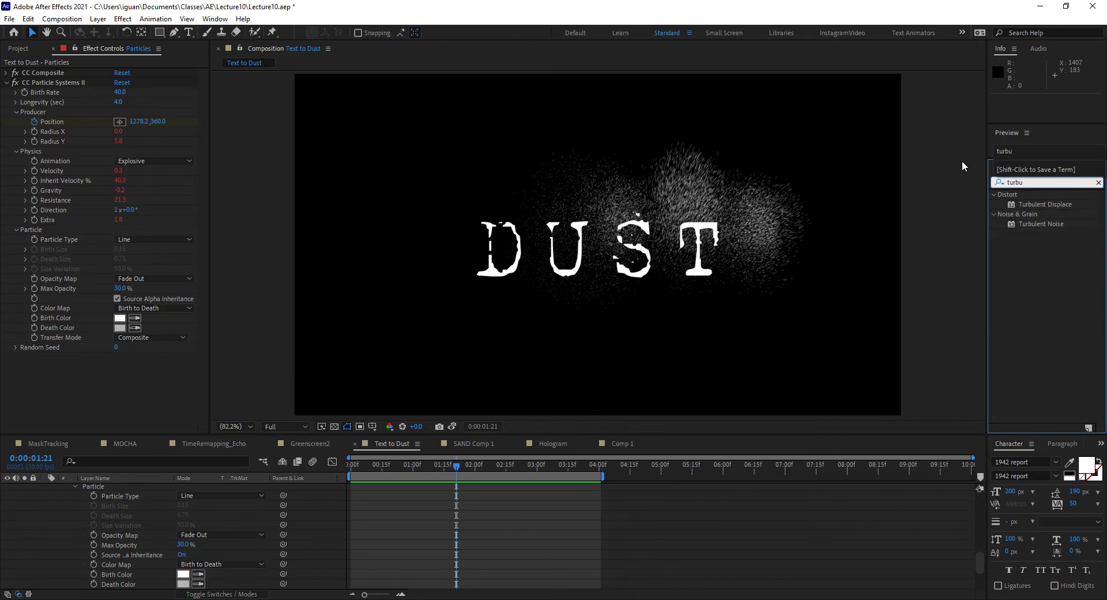
drag(1029, 206, 130, 372)
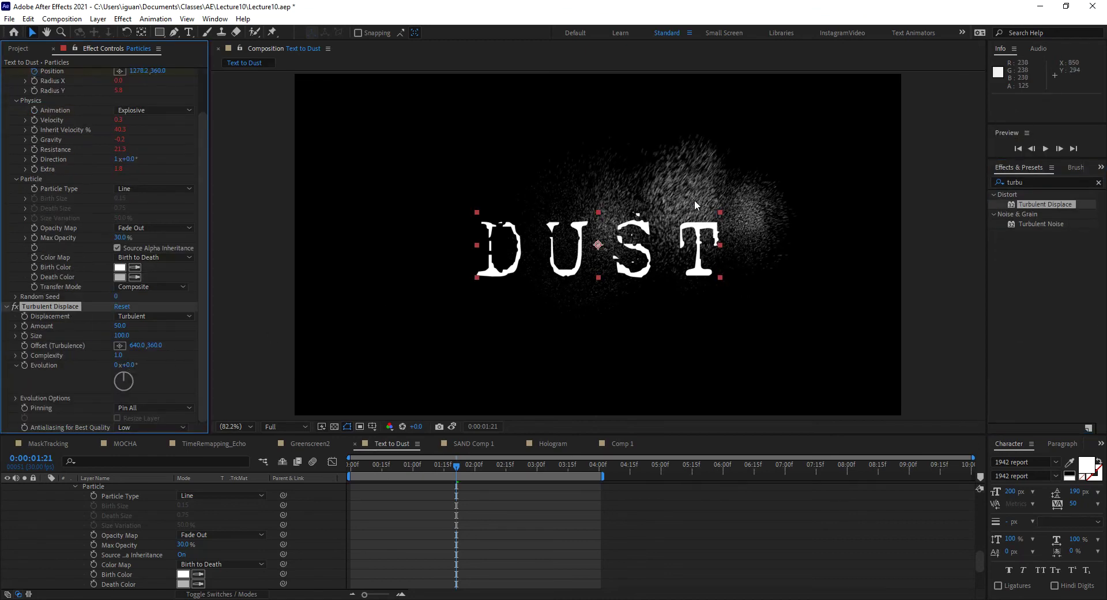
Try much stronger Turbulent Displace Amount values, up to 289, on the particles.
drag(119, 325, 138, 339)
key(ctrl+z)
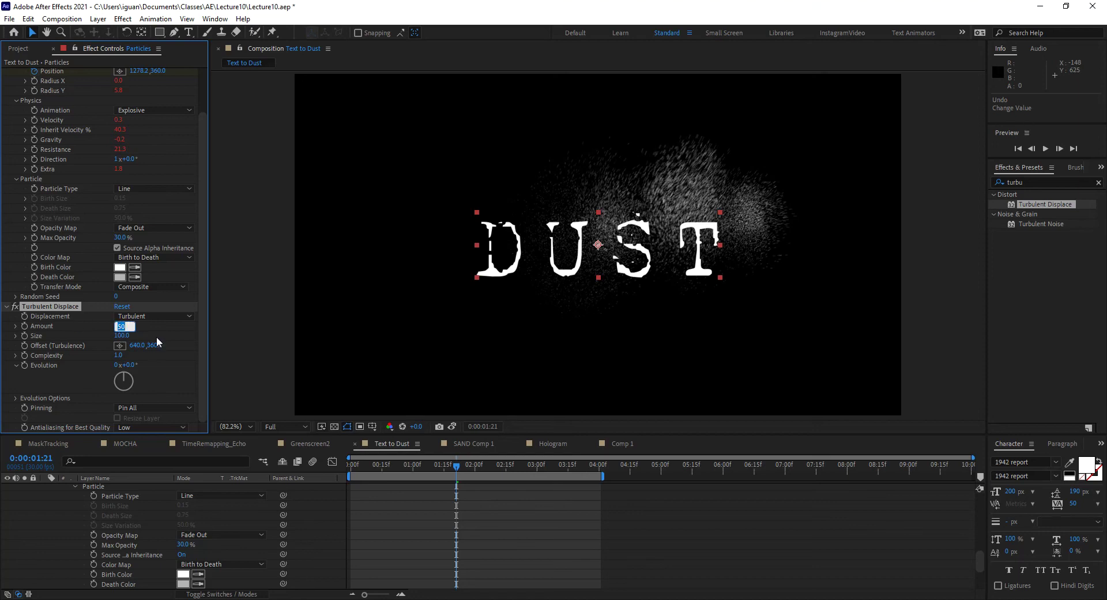
text(241)
key(Return)
drag(232, 328, 260, 329)
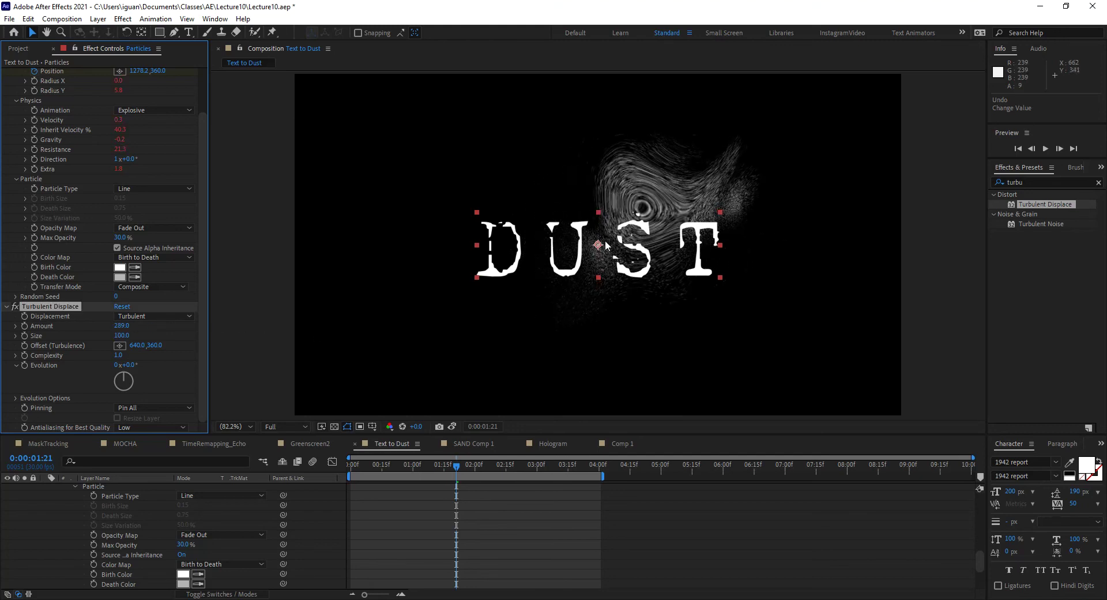
Set the Turbulent Displace Amount to 30 and its Complexity to 1.5.
mouse_move(121, 325)
mouse_down()
mouse_move(105, 326)
mouse_move(126, 327)
mouse_up()
click(123, 326)
text(30)
key(Return)
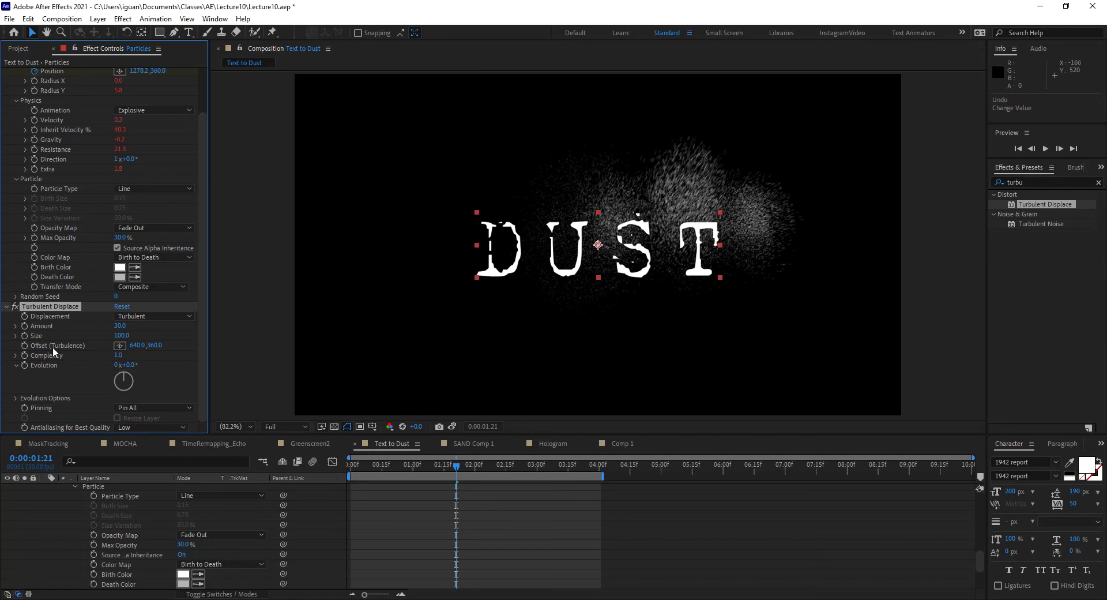
click(120, 356)
text(1.5)
key(Return)
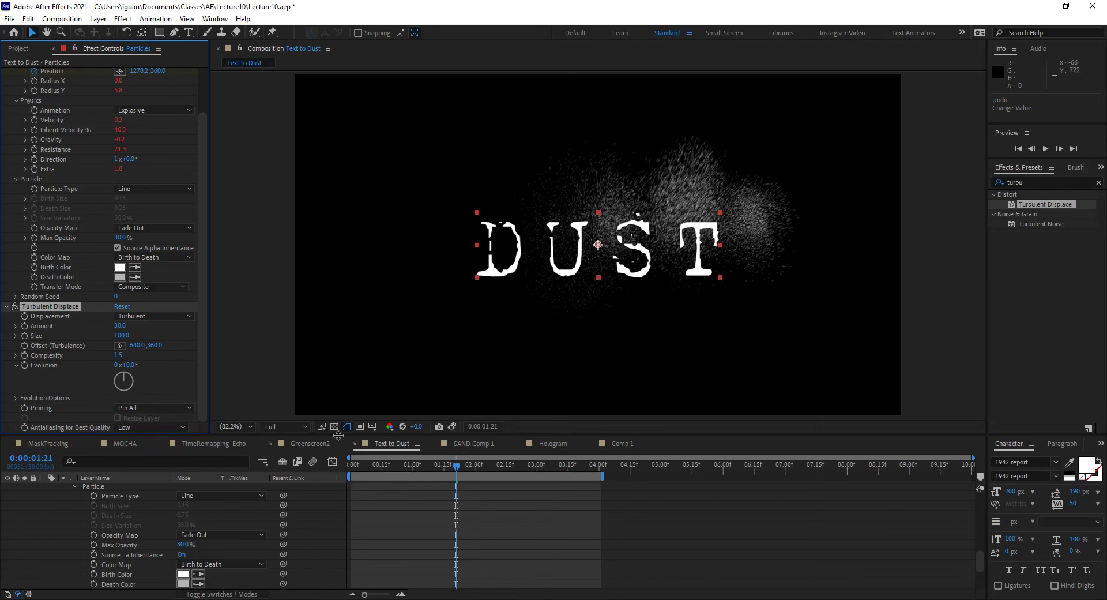
Scrub through the sweep, then try shifting the Offset (Turbulence) horizontally and undo the shift.
drag(429, 465, 468, 466)
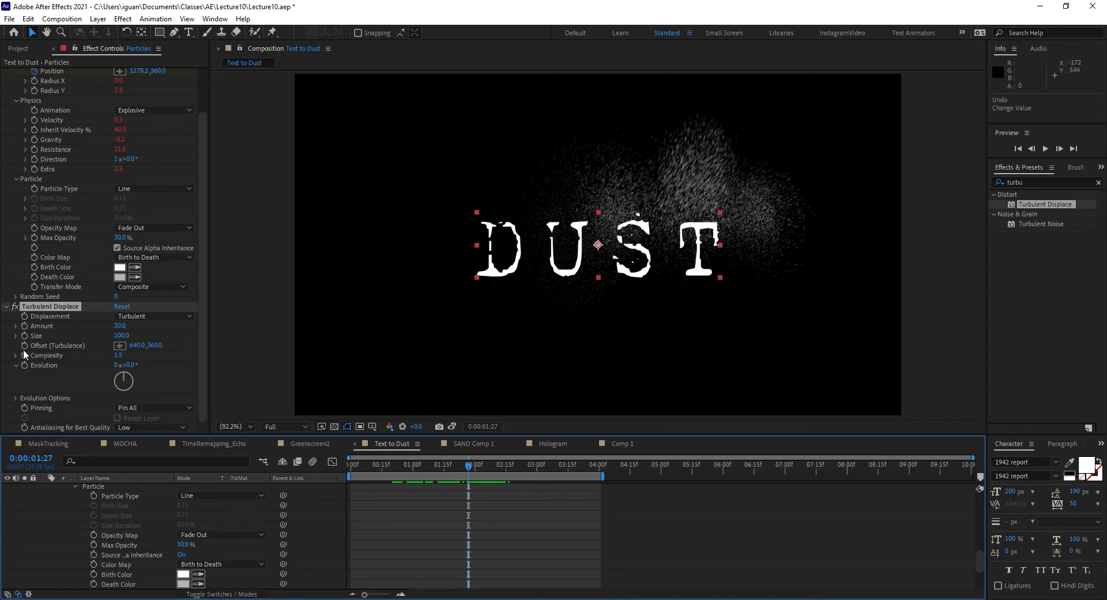
drag(137, 345, 162, 353)
key(ctrl+z)
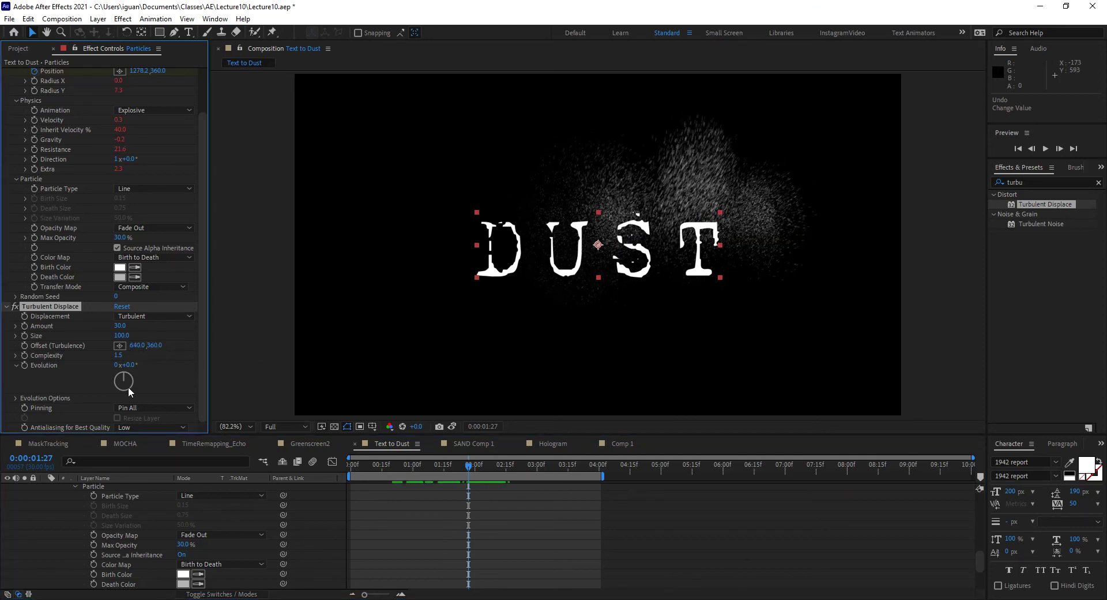
Give Offset (Turbulence) the expression value-[0,time*300]; and scrub through the sweep to check the motion.
alt+click(25, 345)
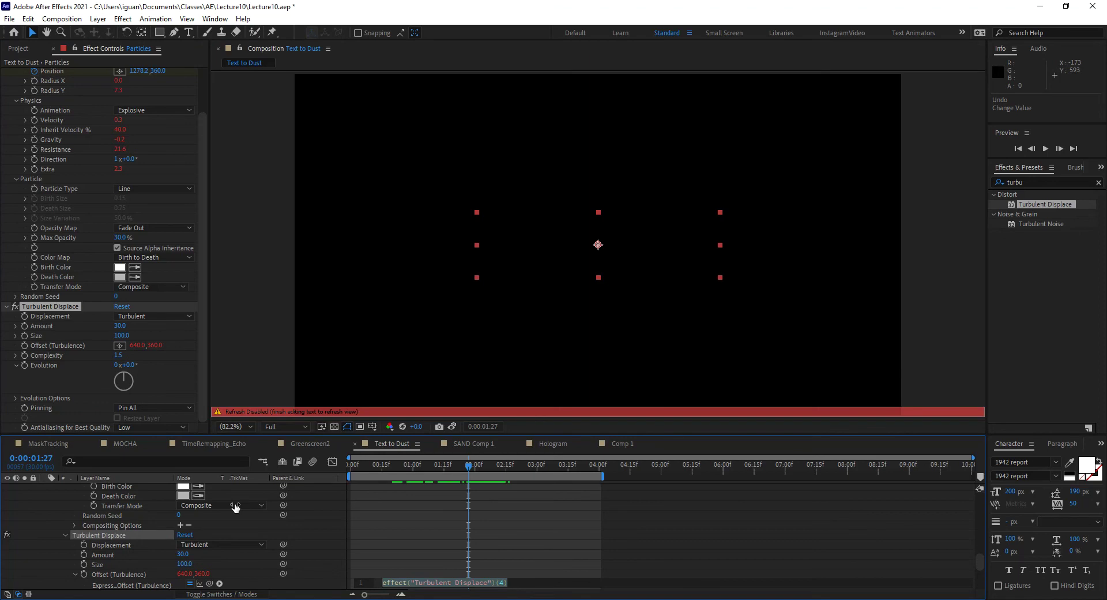
text(vlaue)
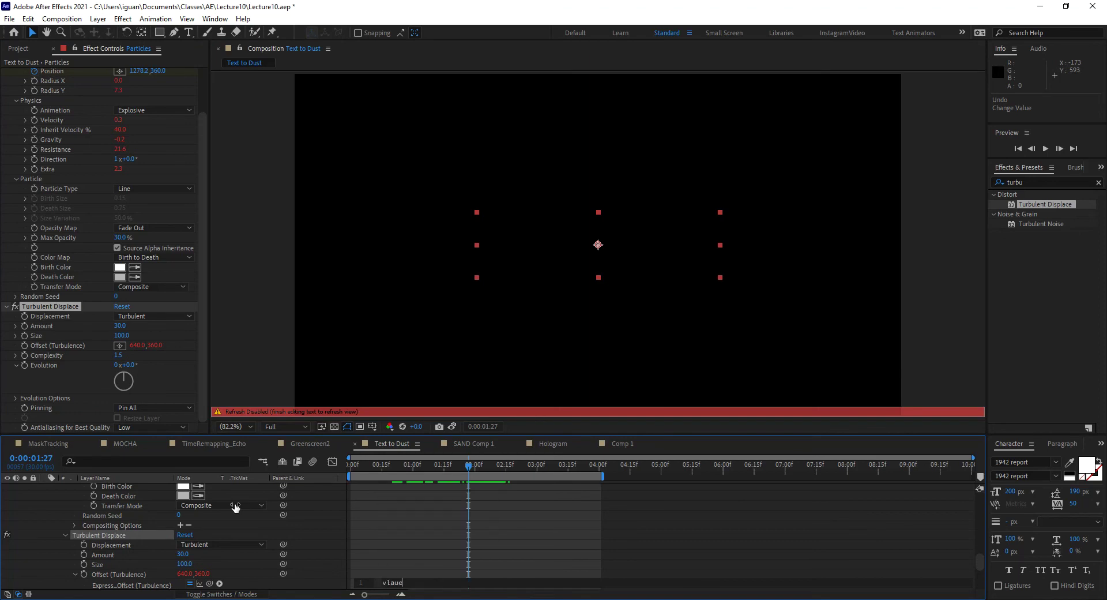
key(BackSpace)
key(BackSpace)
key(BackSpace)
key(BackSpace)
text(al)
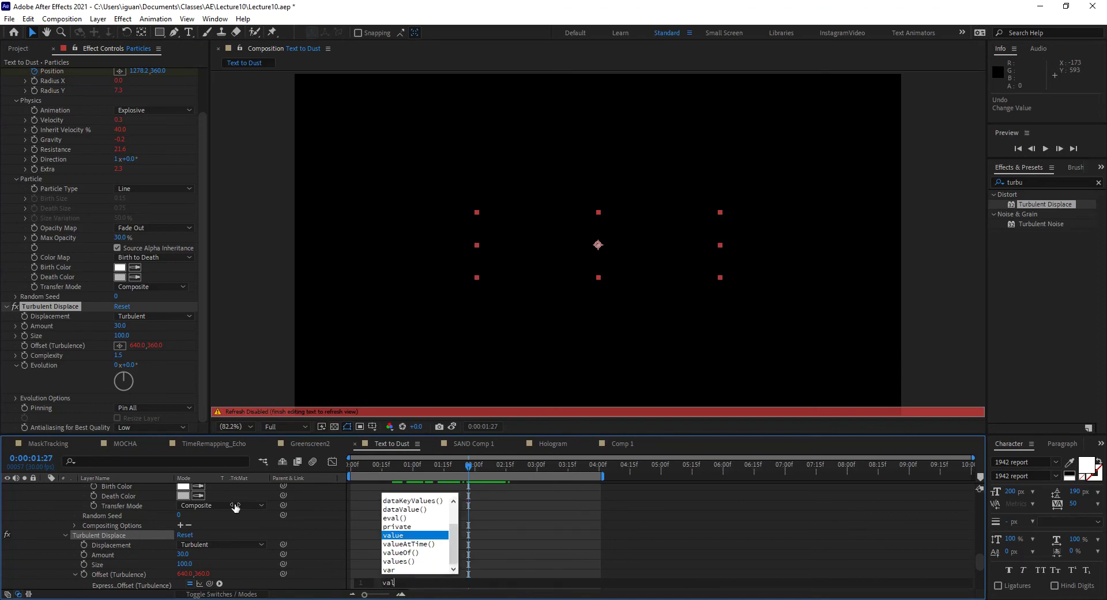
text(ue)
key(Return)
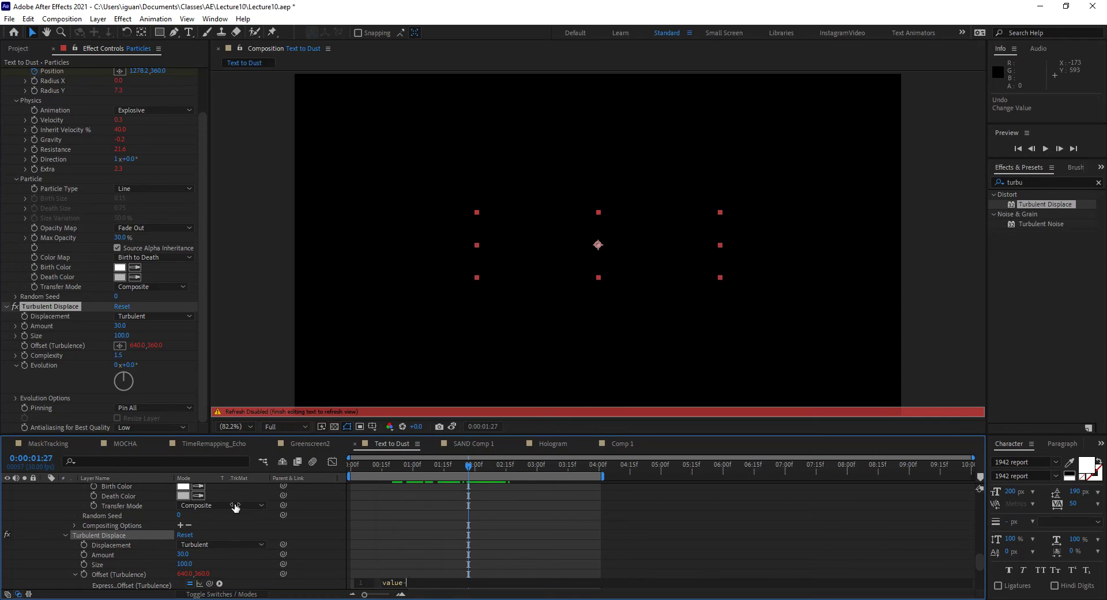
text(-[)
text(0,)
text(time*3)
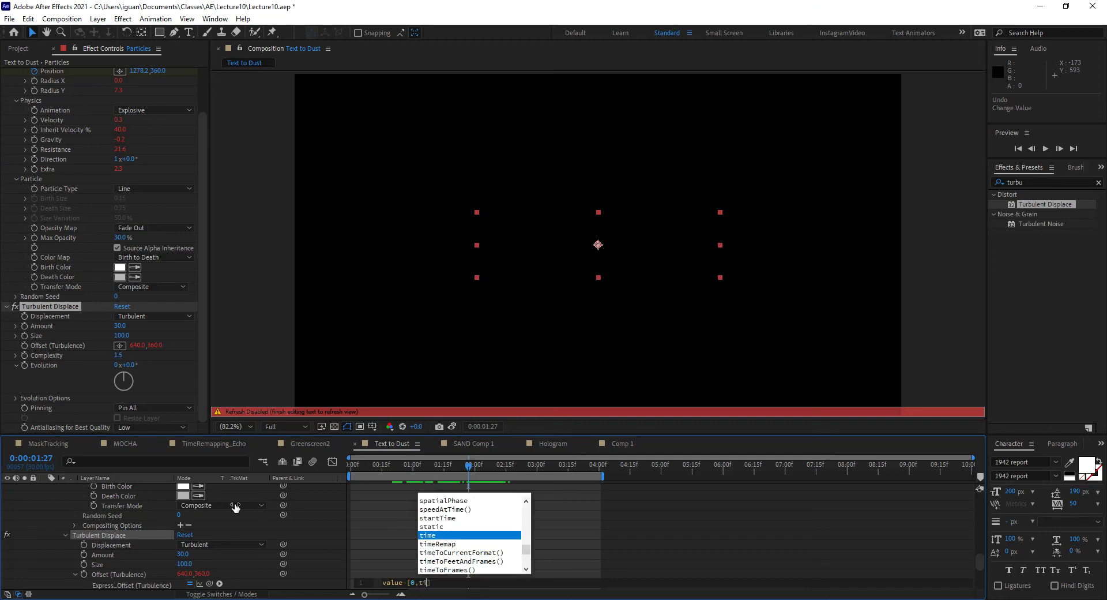
text(00)
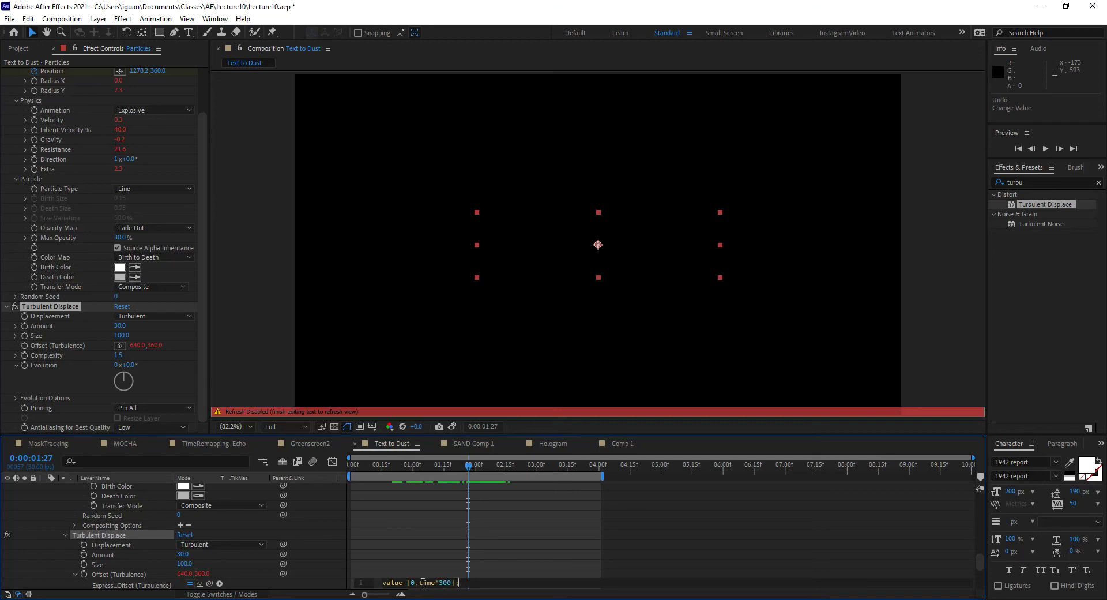
click(443, 584)
drag(365, 466, 408, 494)
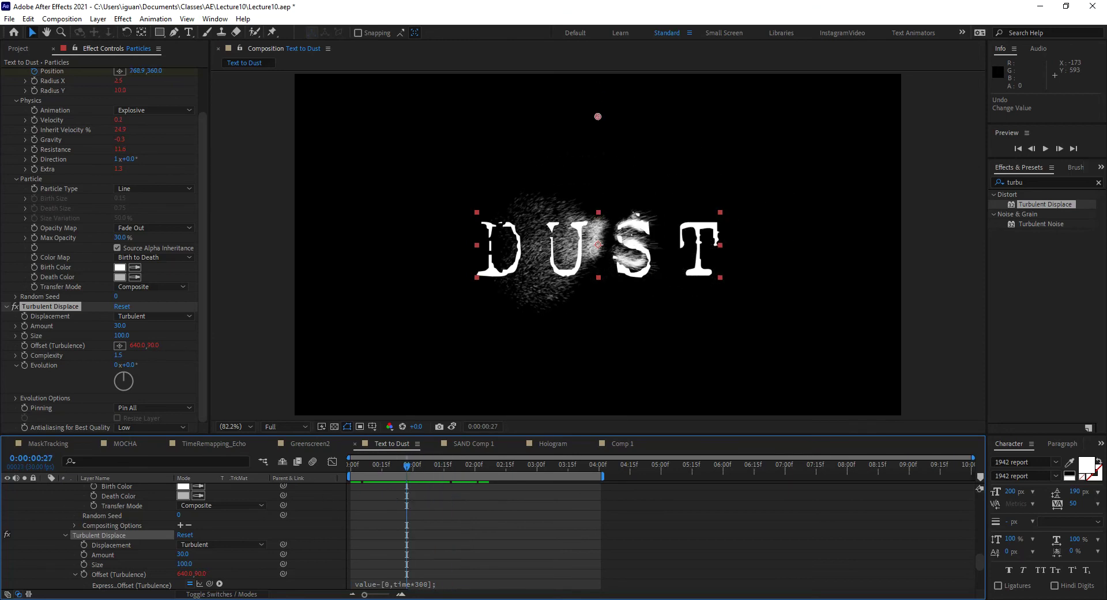
Add the expression time*135; to the Turbulent Displace Evolution and scrub through the sweep.
alt+click(24, 365)
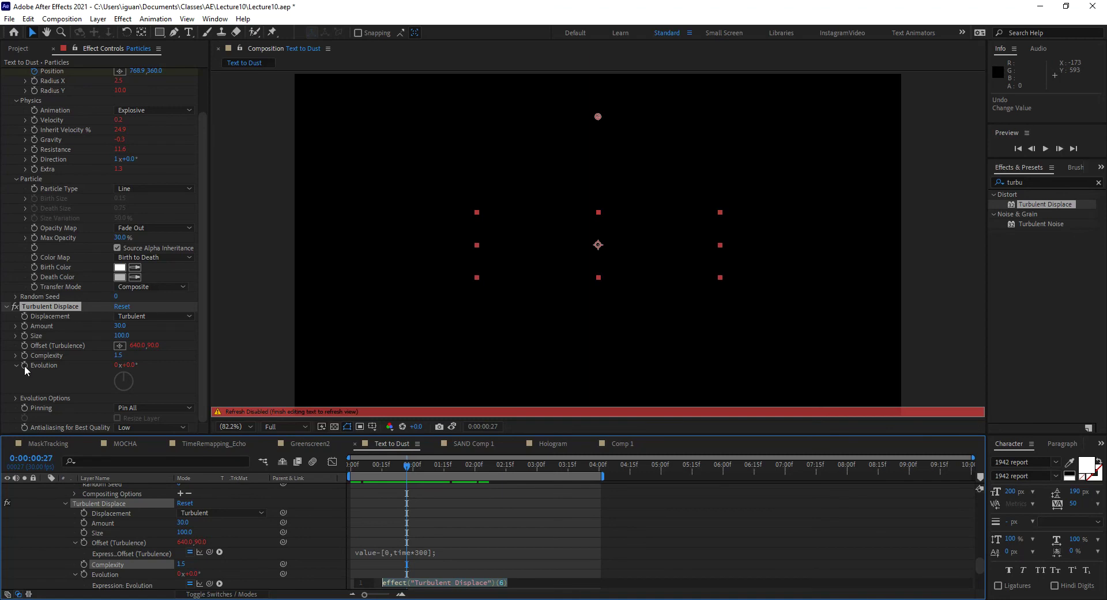
text(time*)
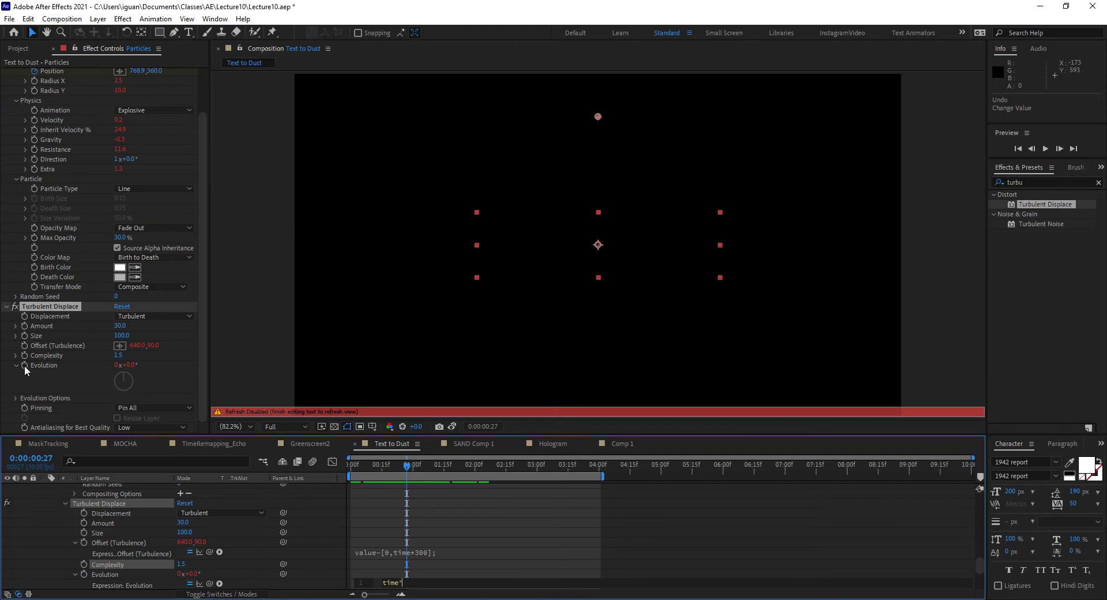
text(135)
drag(381, 469, 404, 501)
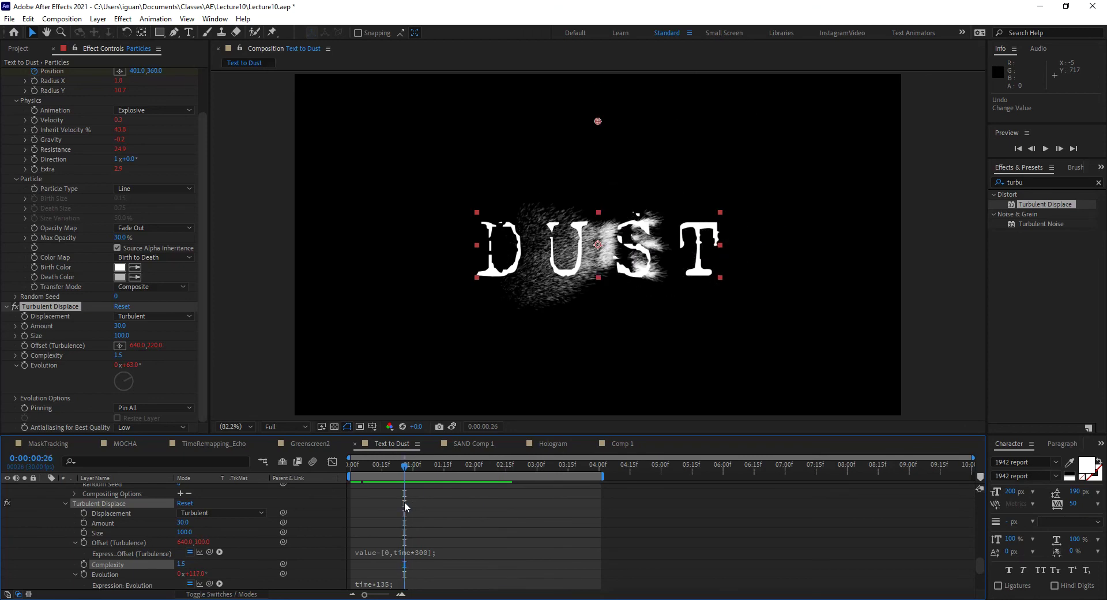
Change the Evolution expression to time*120; and scrub to check the particles.
click(389, 584)
double_click(415, 582)
text(1)
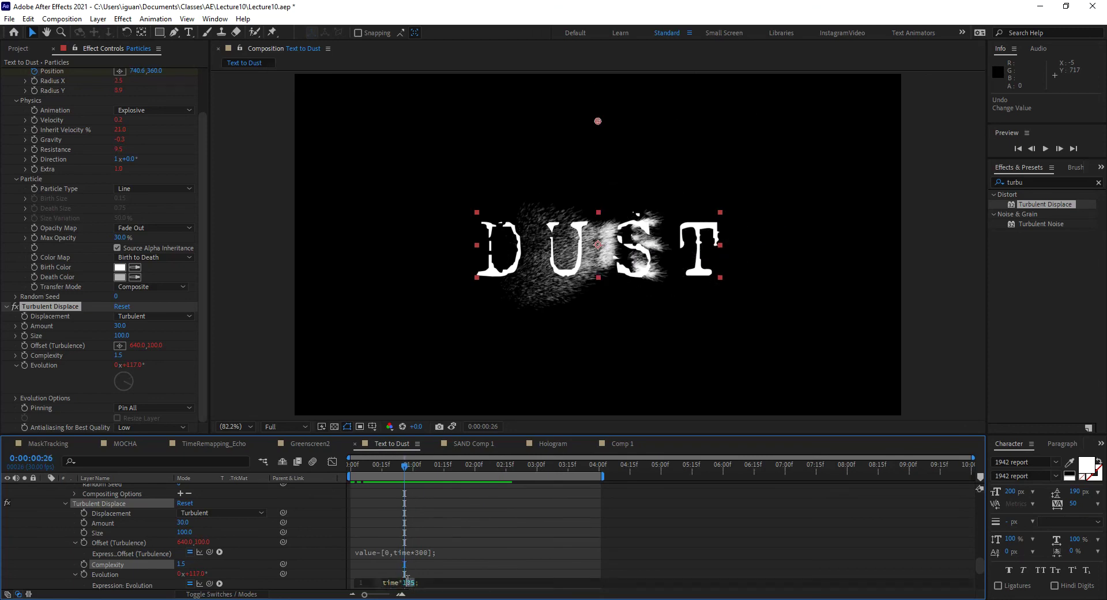
text(20)
drag(405, 465, 407, 499)
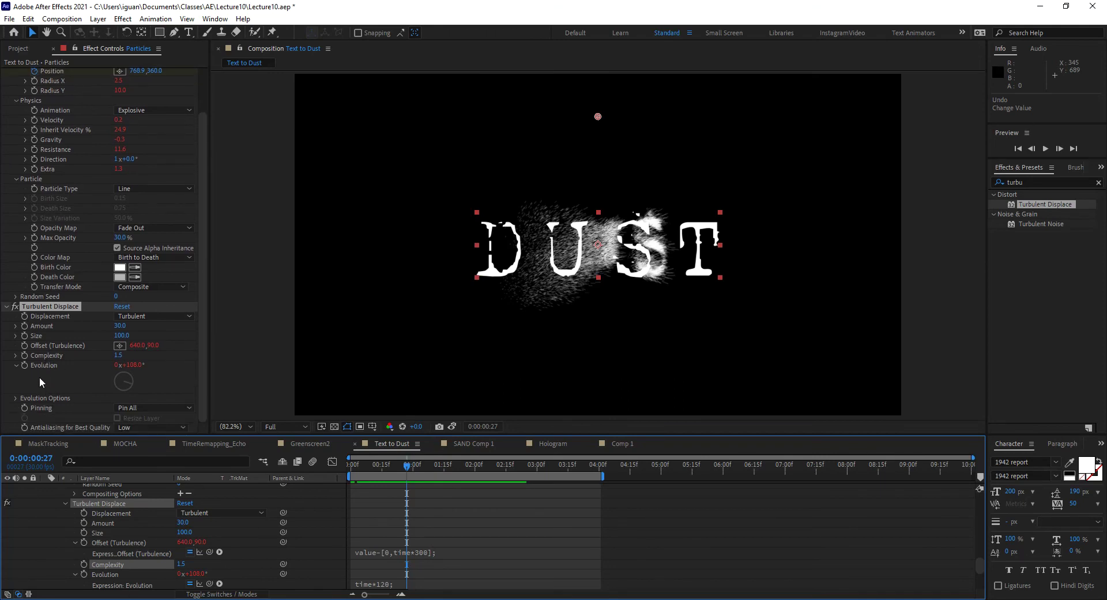
Give the Random Seed in Turbulent Displace's Evolution Options the expression index; and scrub to 0:00:01:10.
click(16, 398)
scroll(157, 392, down, 1)
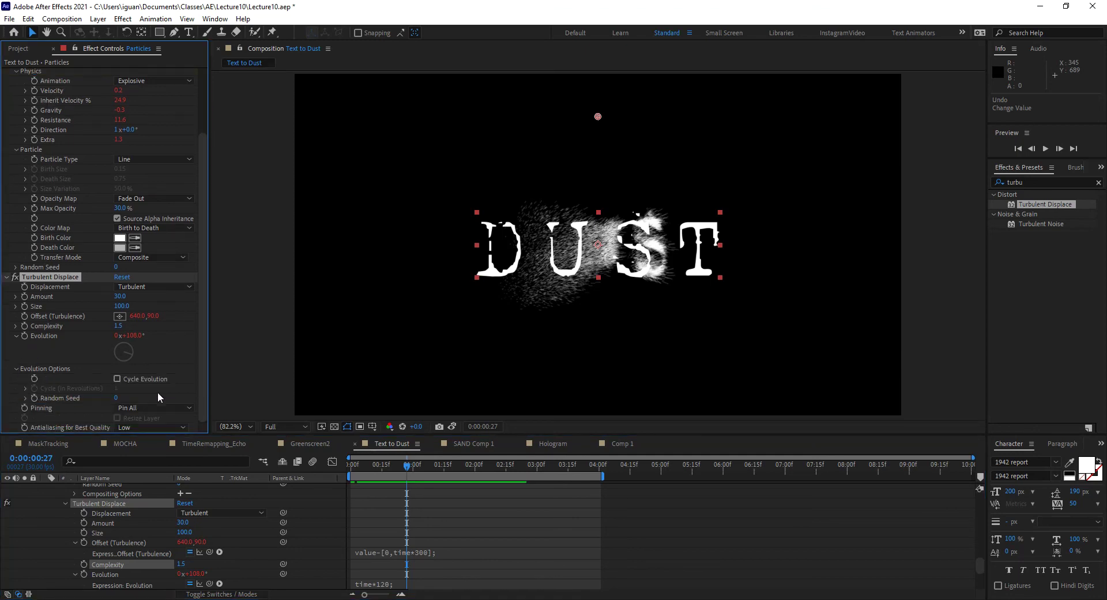
alt+click(34, 397)
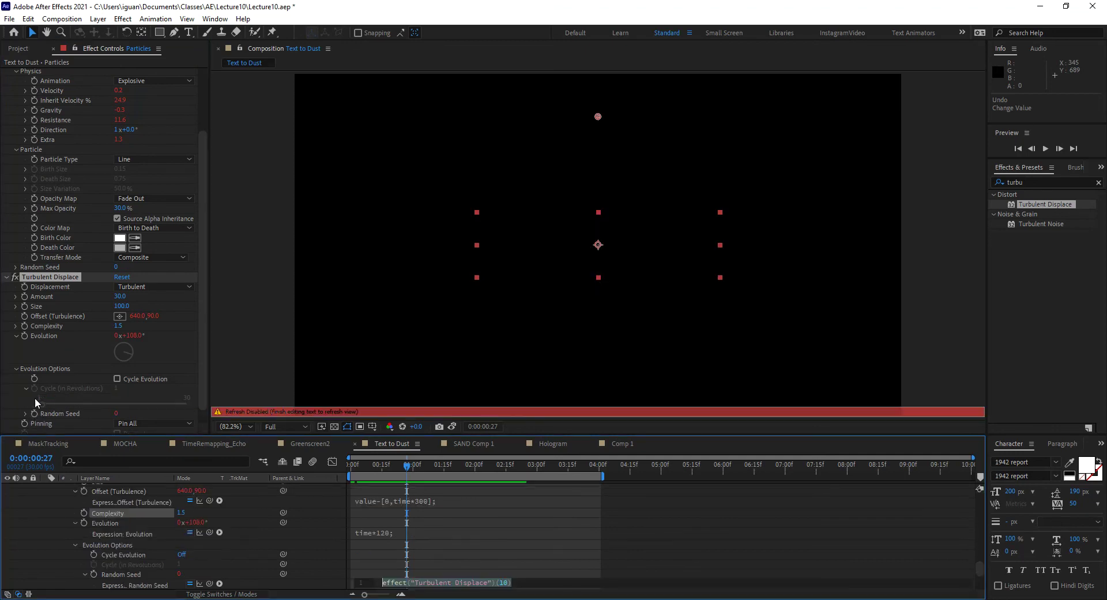
text(index)
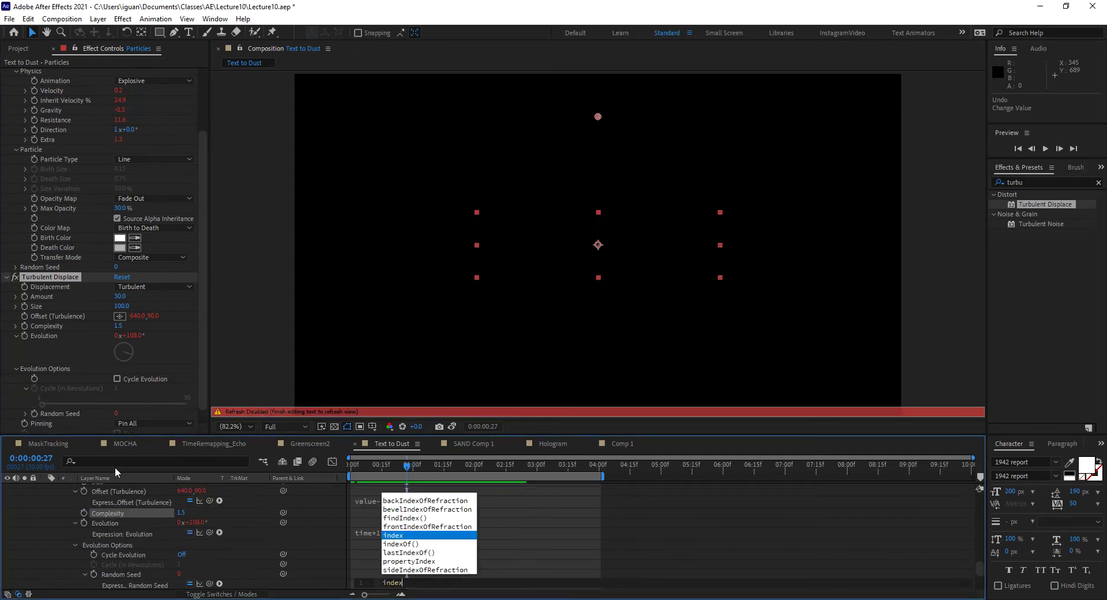
key(Return)
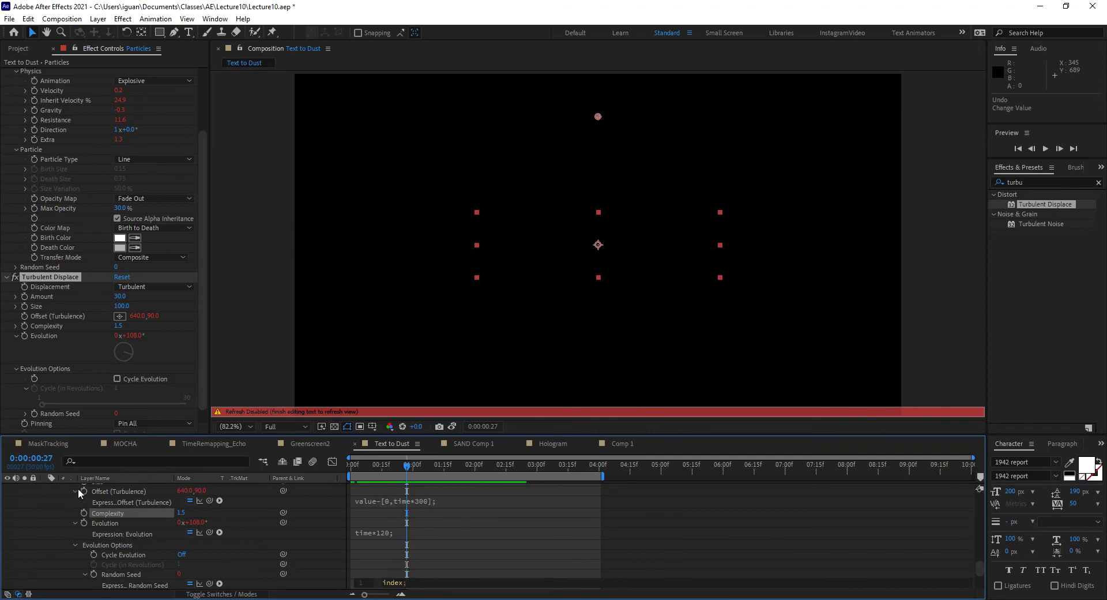
scroll(242, 528, up, 10)
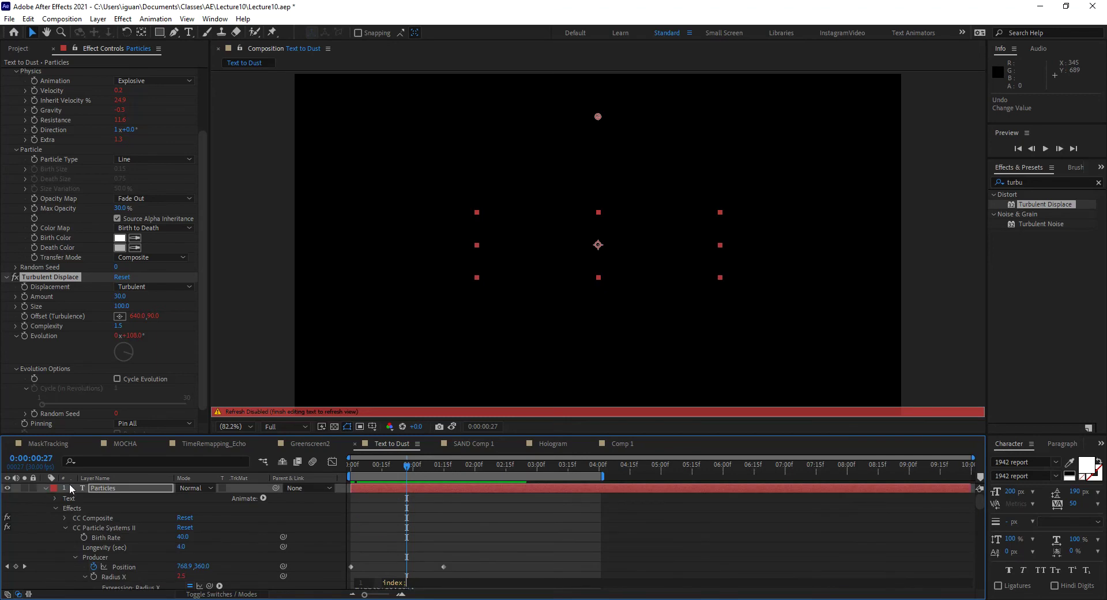
scroll(69, 496, down, 10)
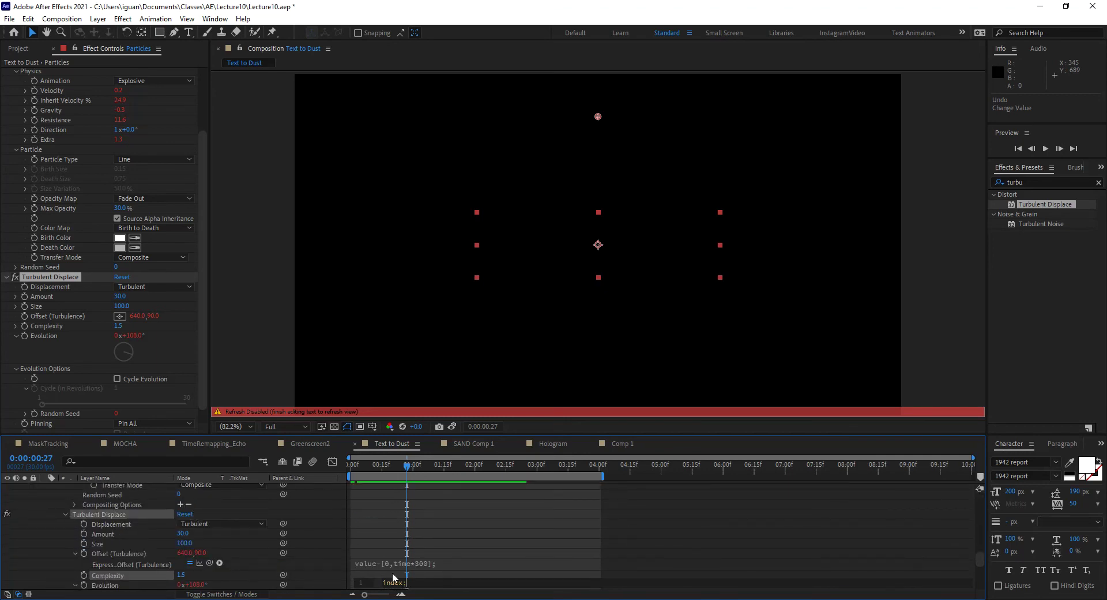
scroll(394, 577, up, 10)
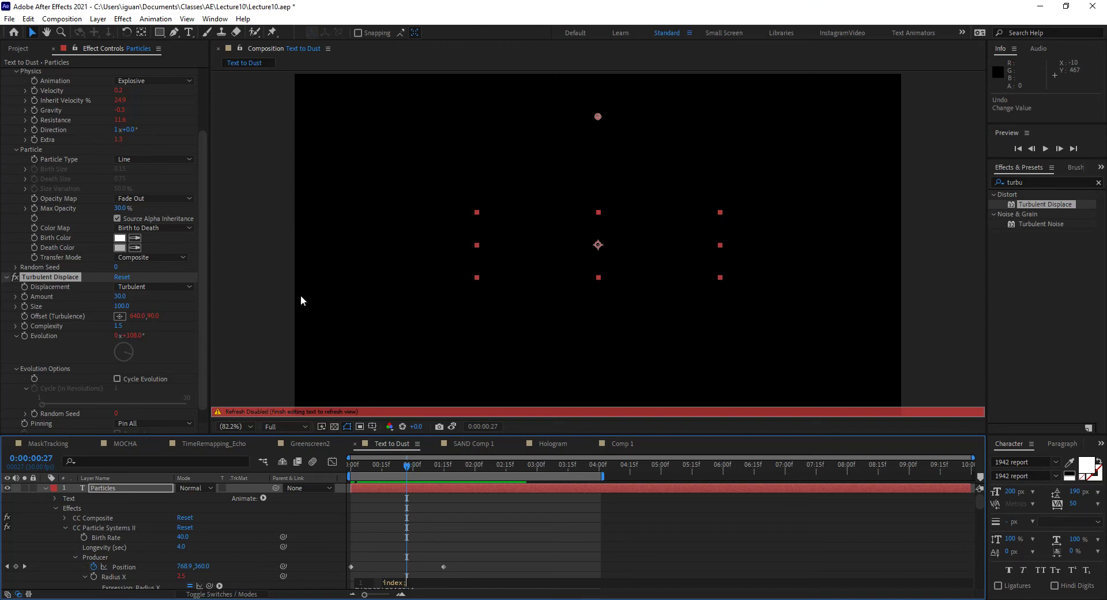
drag(428, 462, 433, 510)
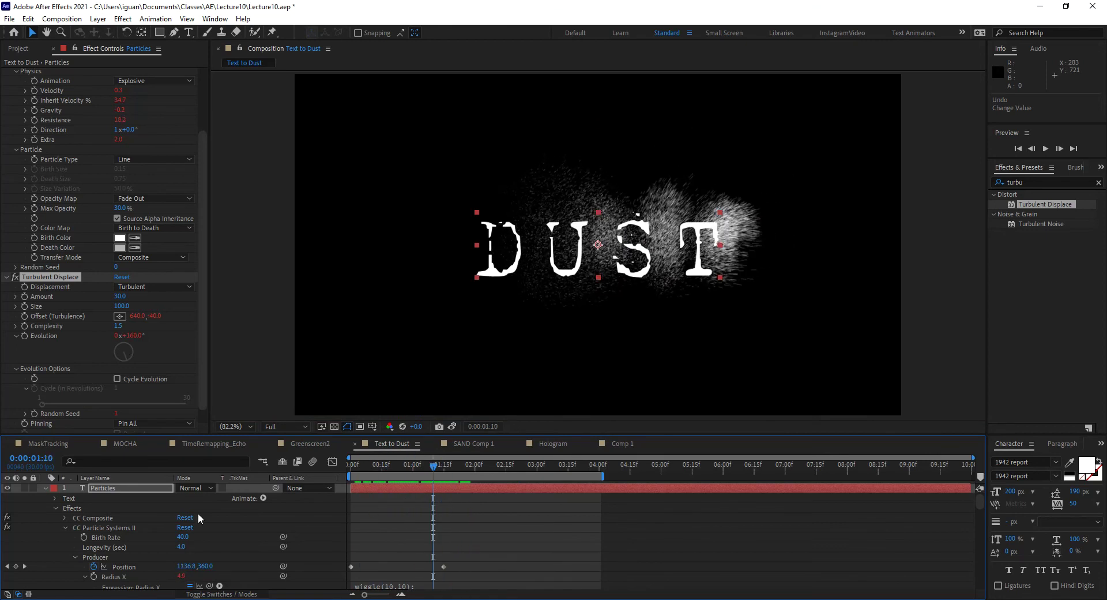
Collapse the Particles layer's properties and duplicate the layer twice.
click(45, 487)
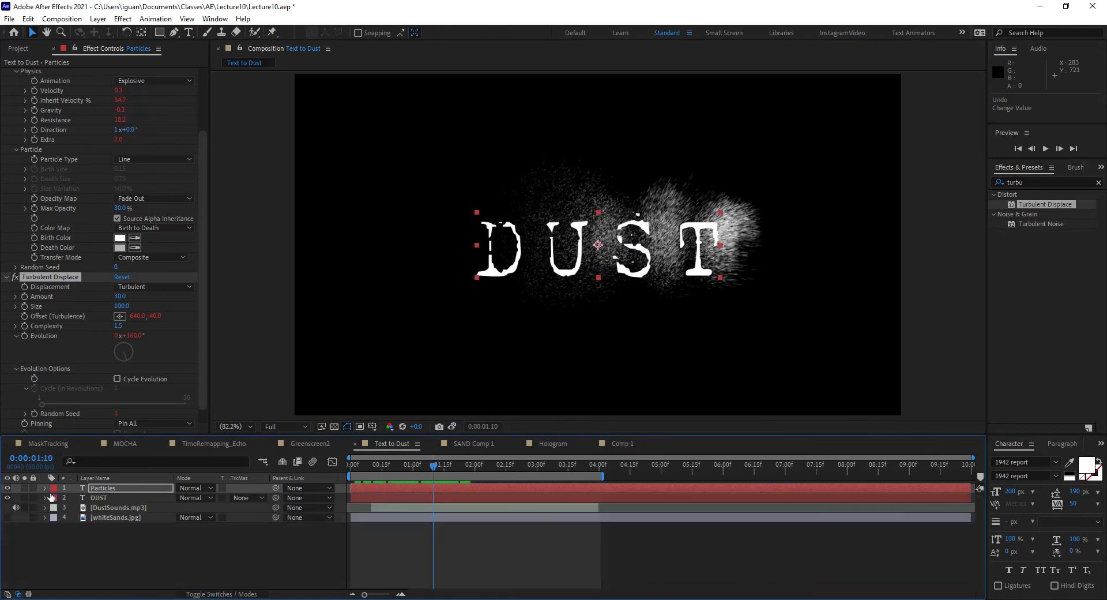
click(112, 487)
key(ctrl+d)
key(ctrl+d)
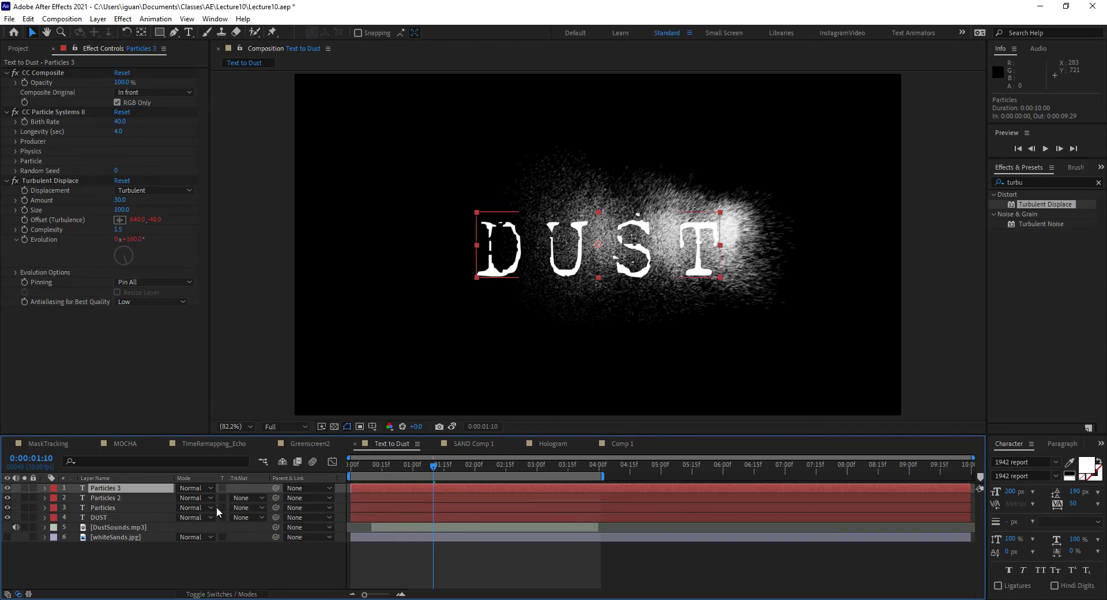
Set the blending mode of the Particles, Particles 2 and Particles 3 layers to Screen.
click(205, 487)
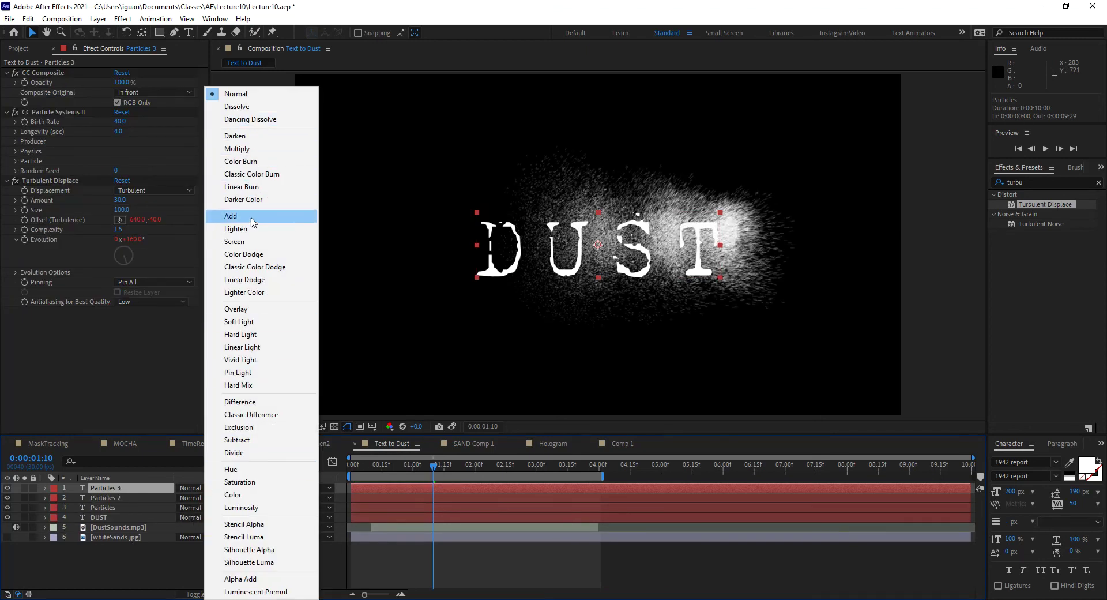
click(255, 241)
click(196, 496)
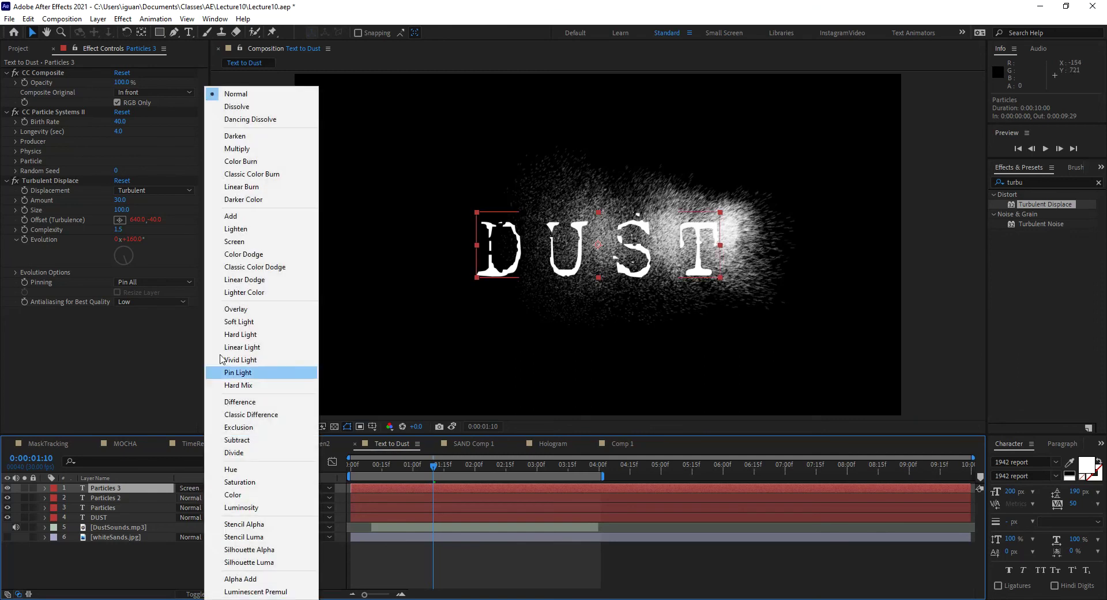
click(255, 242)
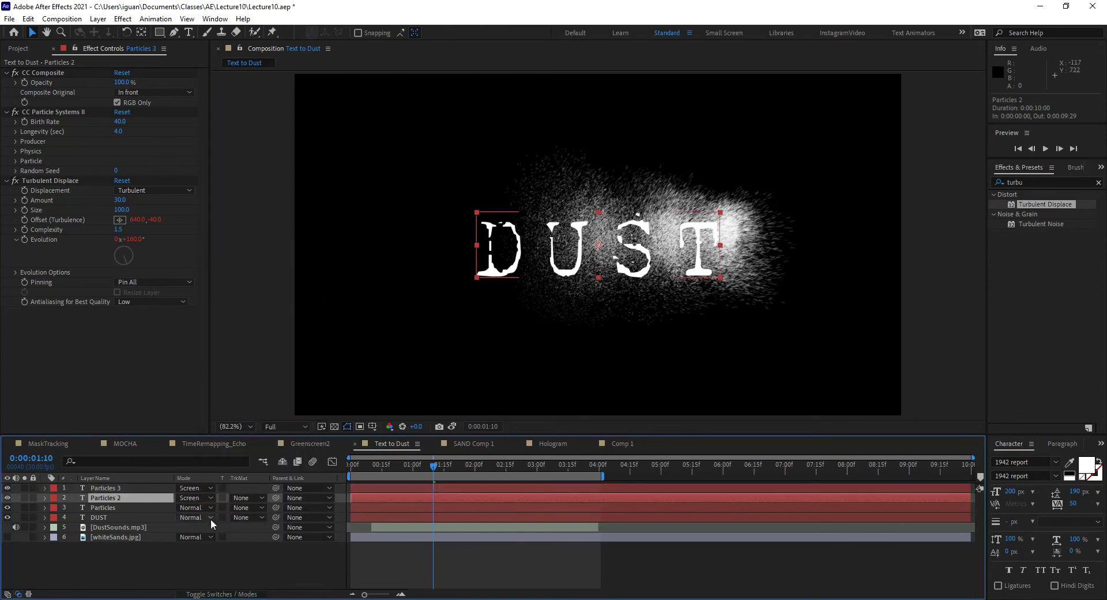
click(194, 507)
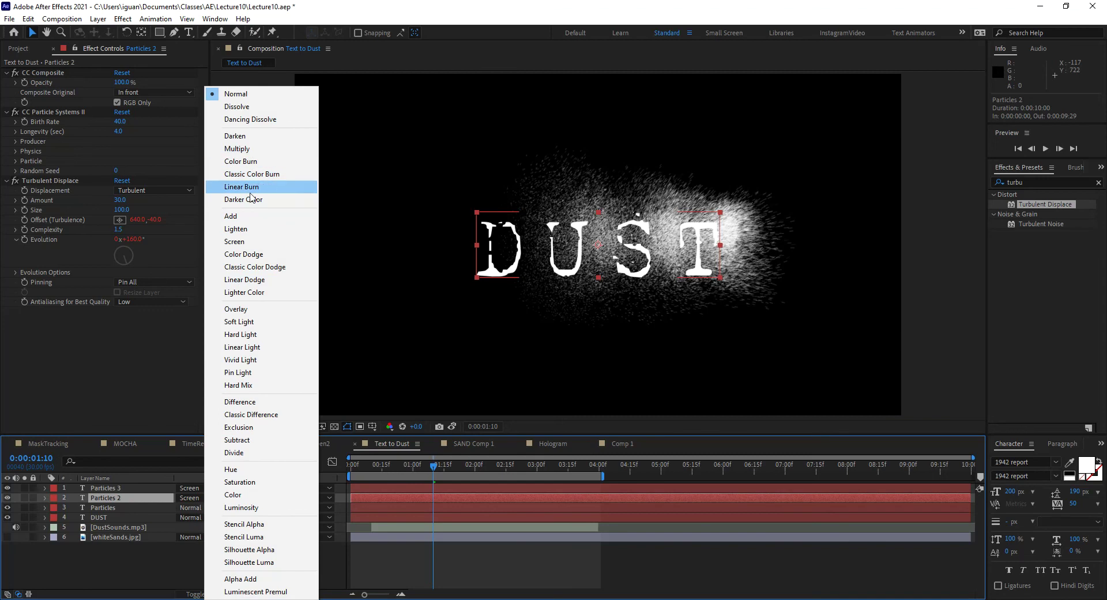
click(235, 241)
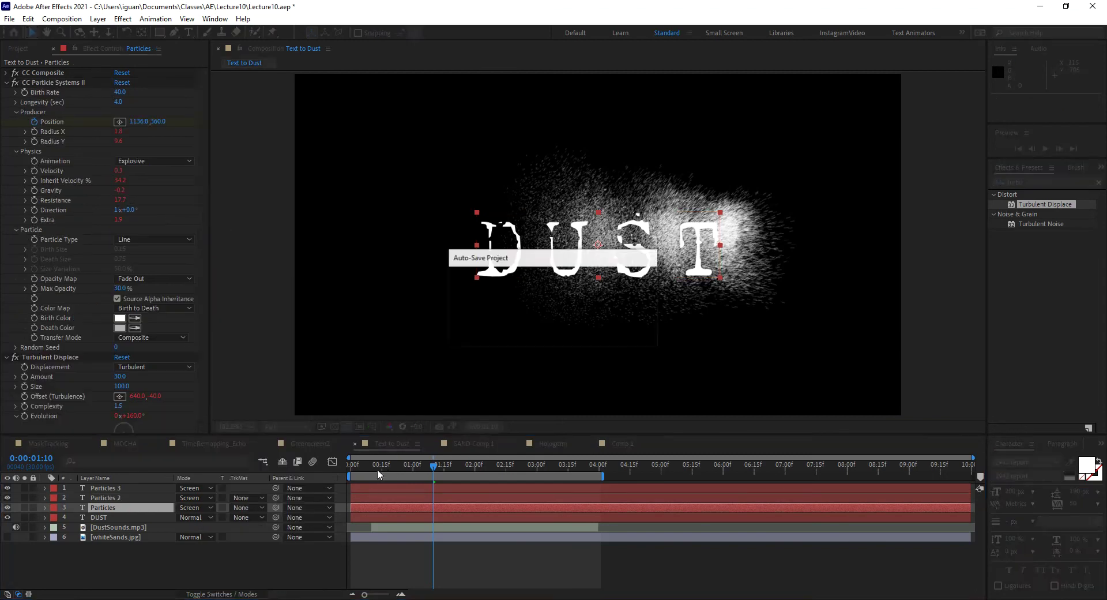
Scrub through the particle sweep and preview the composition from 0:00:00:00.
drag(359, 469, 485, 496)
key(space)
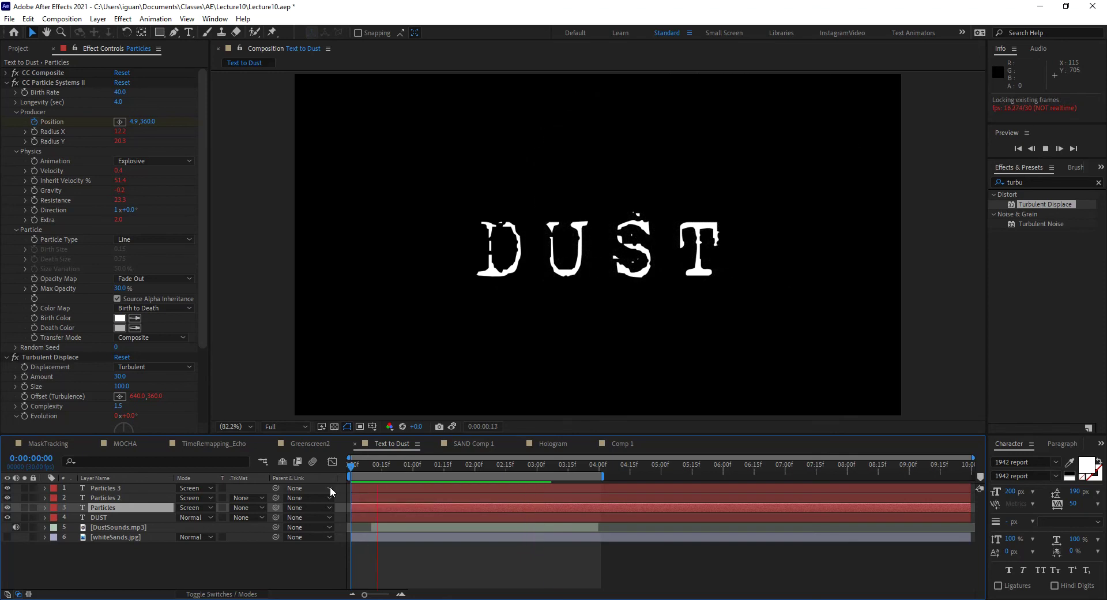
key(space)
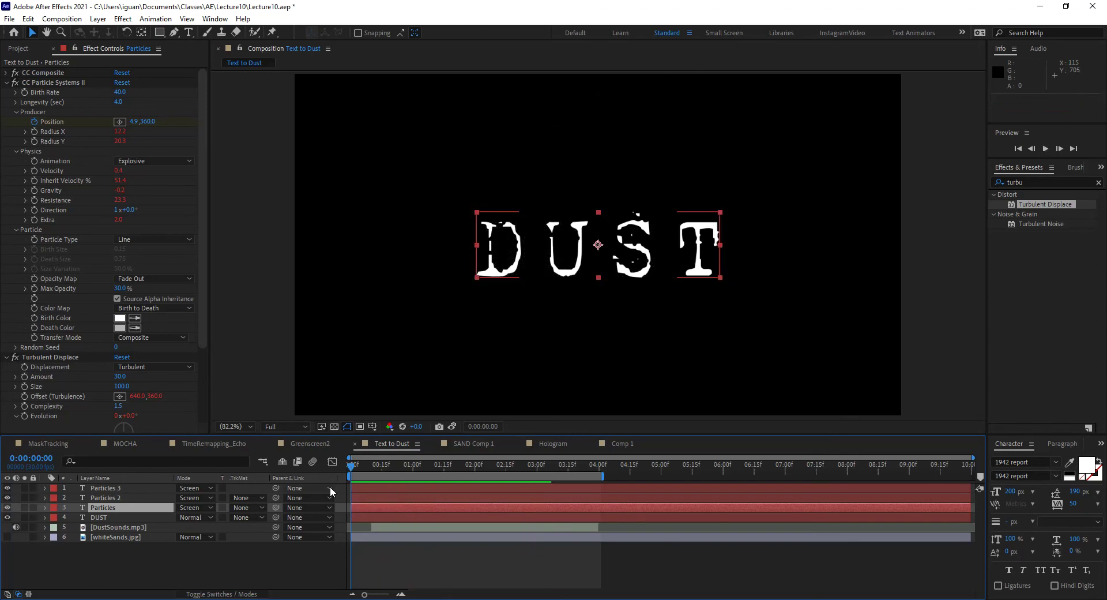
Collapse the Particles layer's effects and apply the Linear Wipe transition effect to the DUST text layer.
click(6, 83)
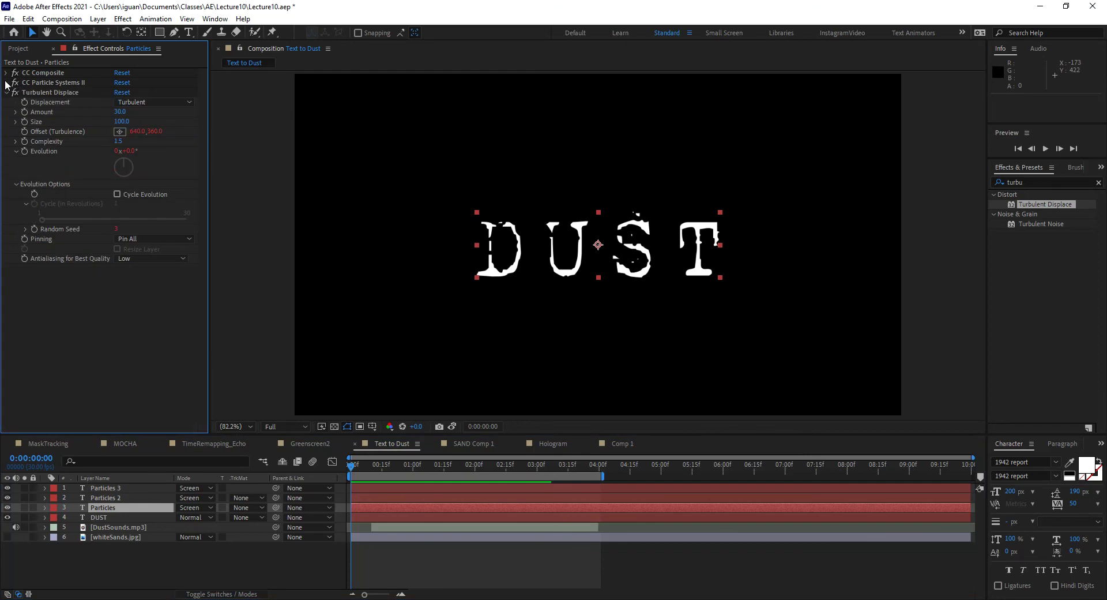
click(5, 93)
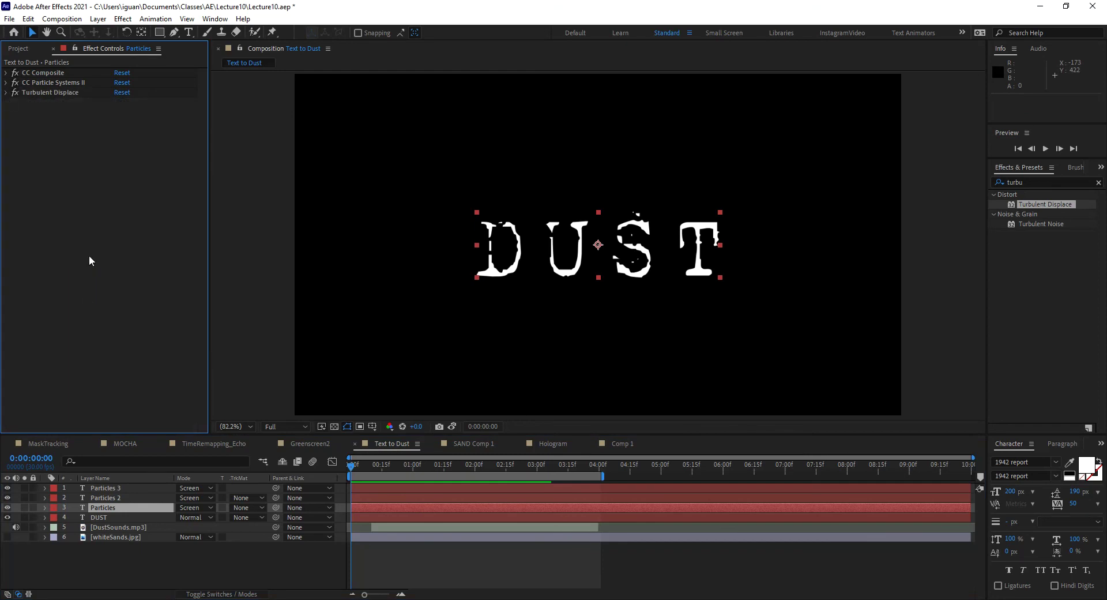
mouse_move(355, 473)
mouse_down()
mouse_move(420, 468)
mouse_move(338, 468)
mouse_up()
click(1098, 183)
click(1065, 181)
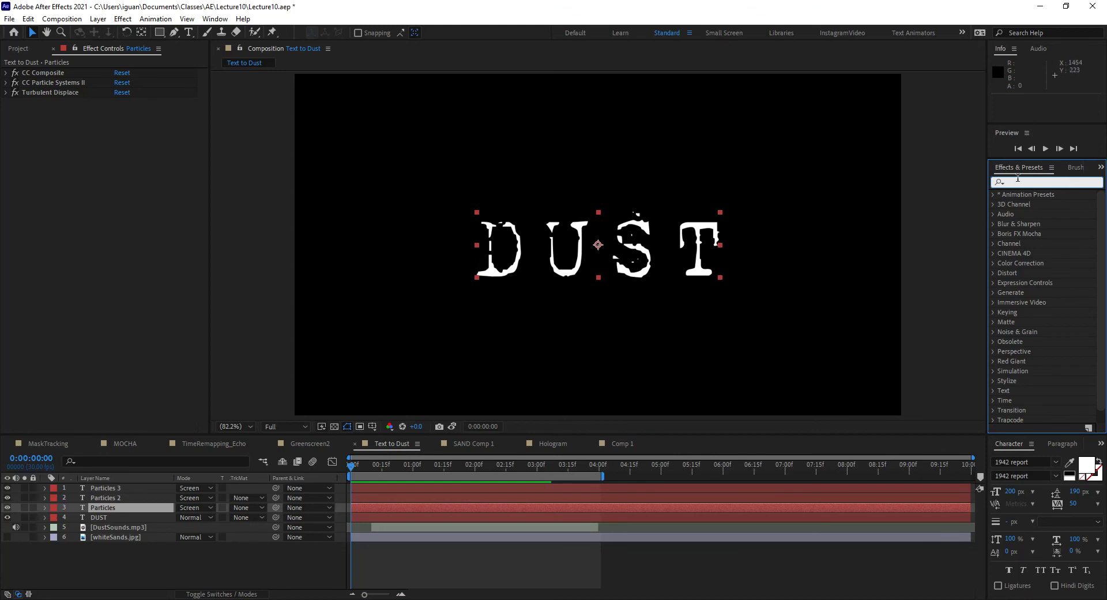
text(line)
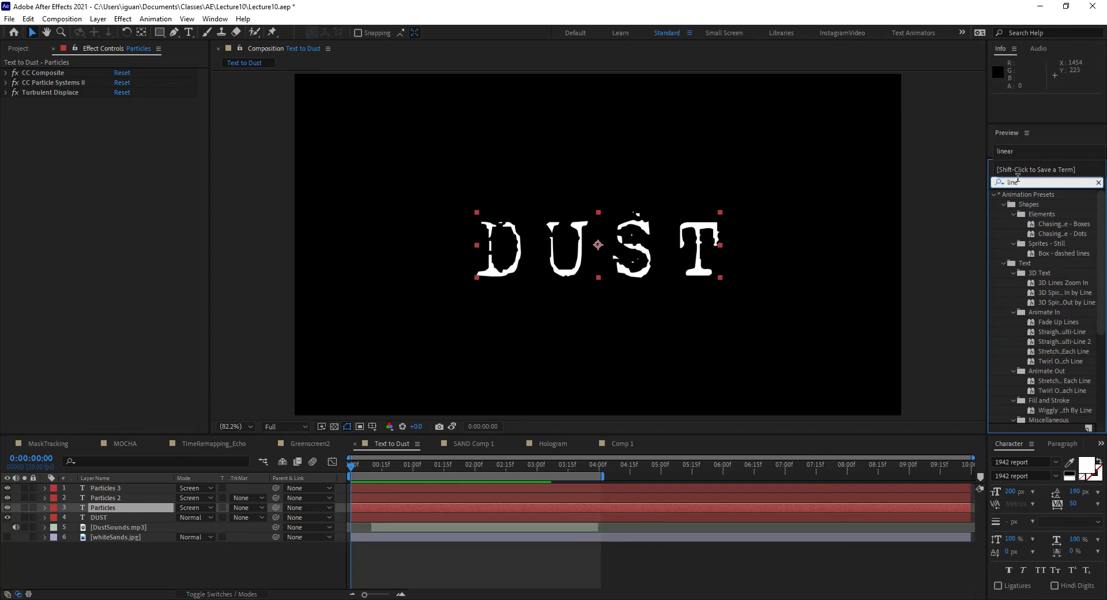
text(a)
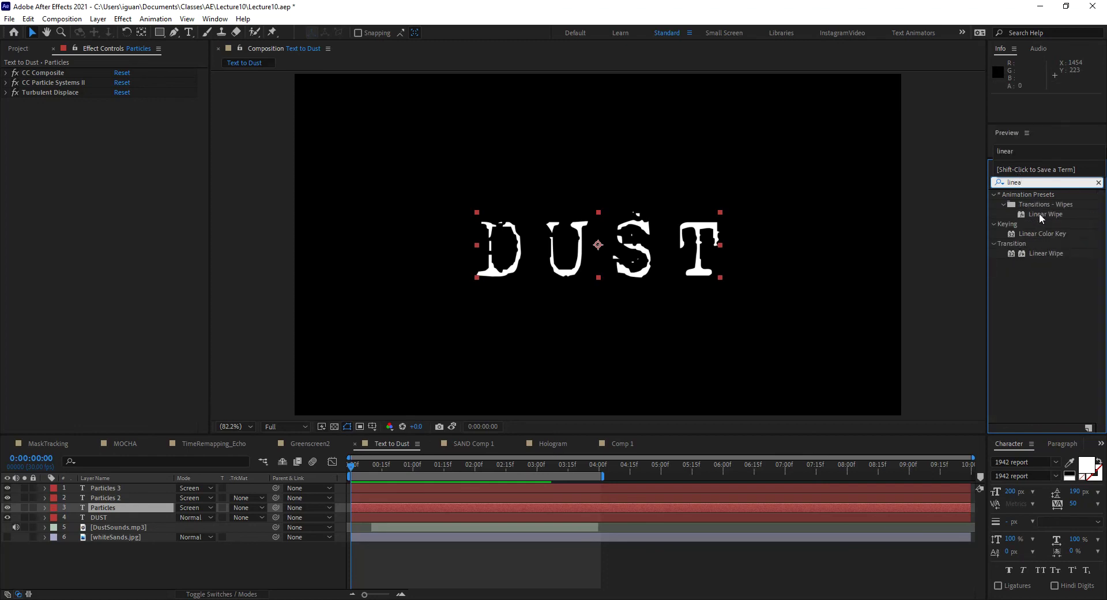
click(1031, 254)
drag(1031, 255, 109, 518)
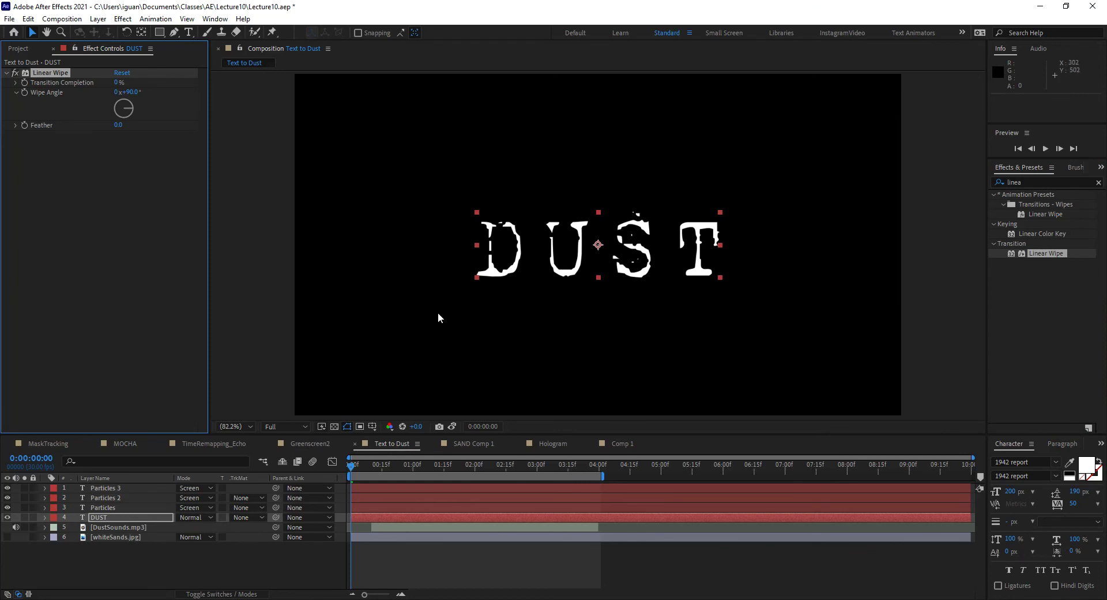
Test the wipe and undo it, then keyframe Linear Wipe's Transition Completion at 30% at 0:00:00:14.
drag(118, 82, 172, 91)
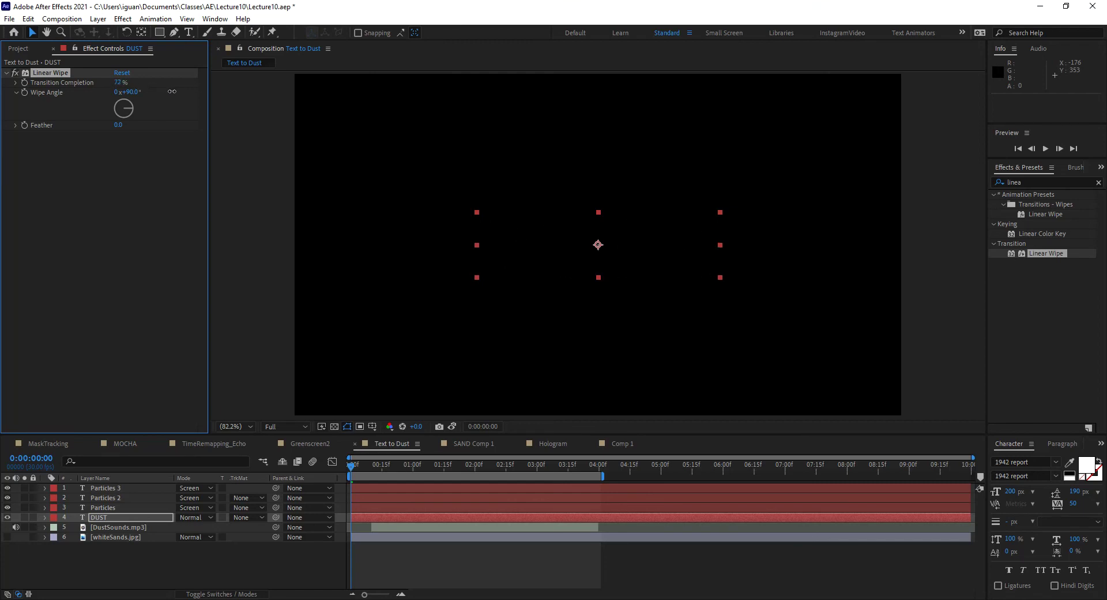
key(ctrl+z)
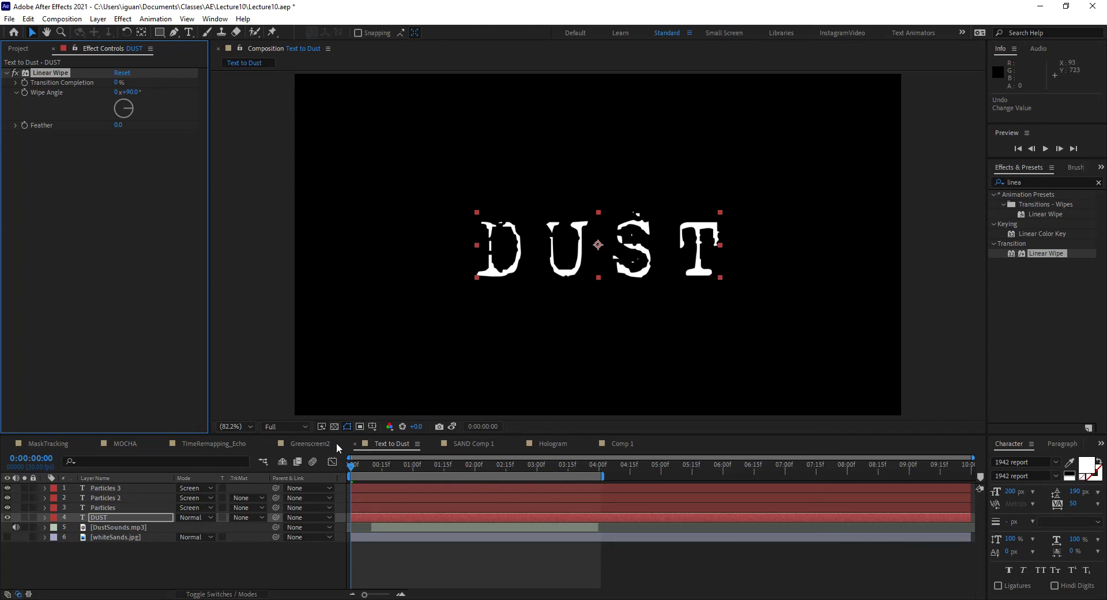
drag(353, 468, 383, 479)
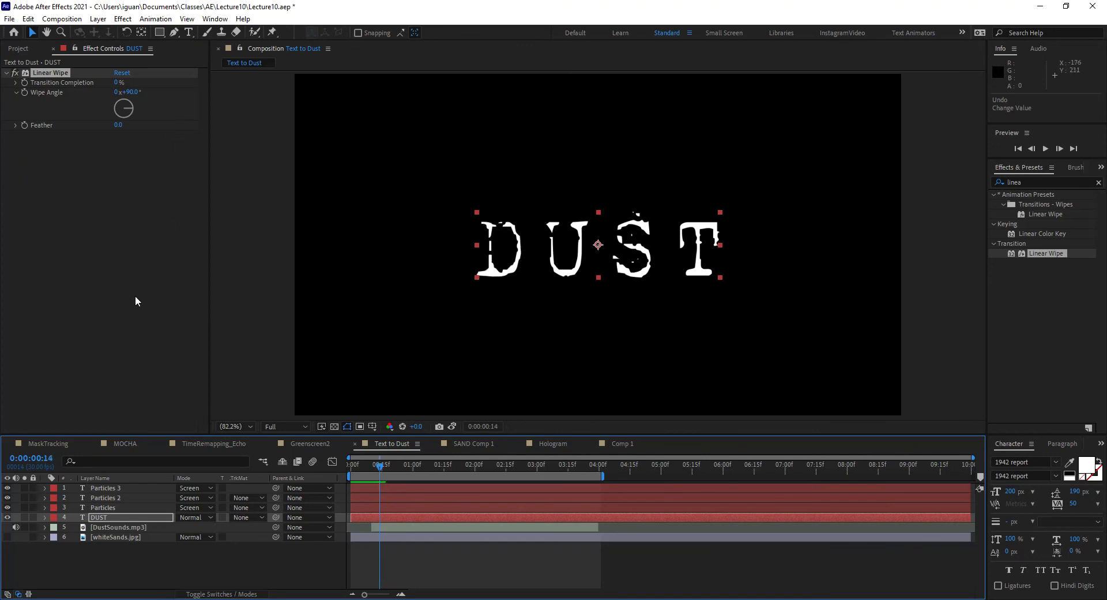
mouse_move(118, 82)
mouse_down()
mouse_move(149, 85)
mouse_move(139, 86)
mouse_up()
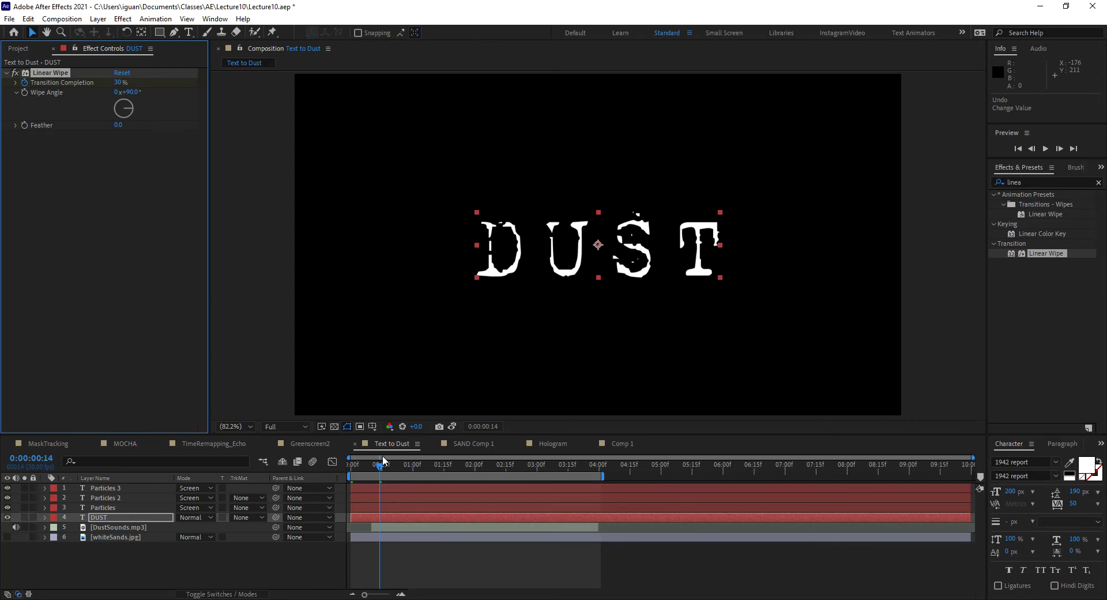
Keyframe the DUST layer's Transition Completion at 70% at 0:00:01:03.
drag(383, 469, 421, 480)
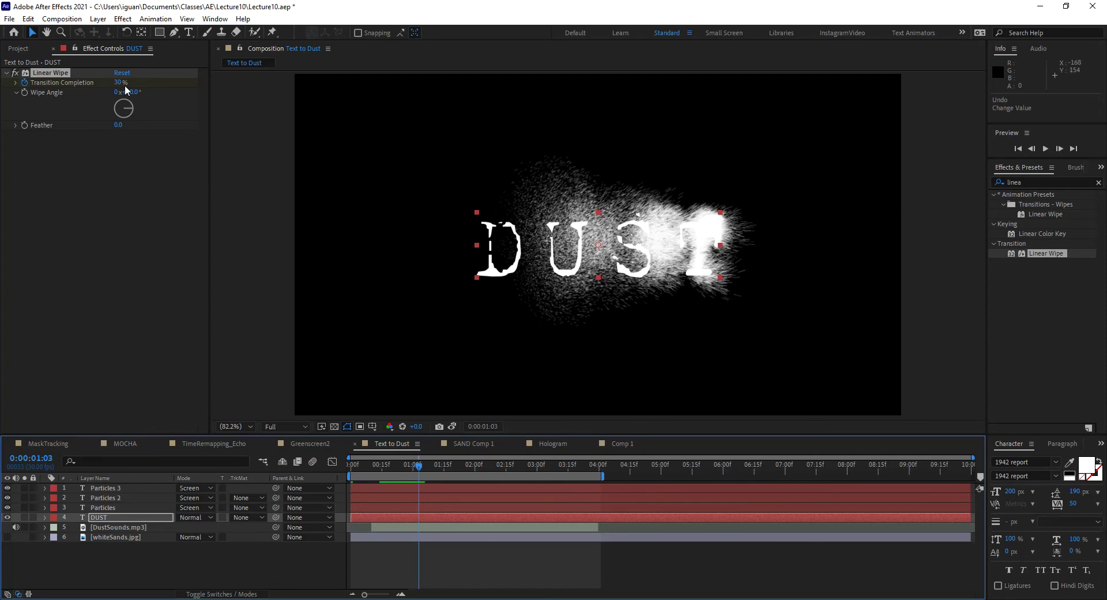
drag(124, 84, 147, 84)
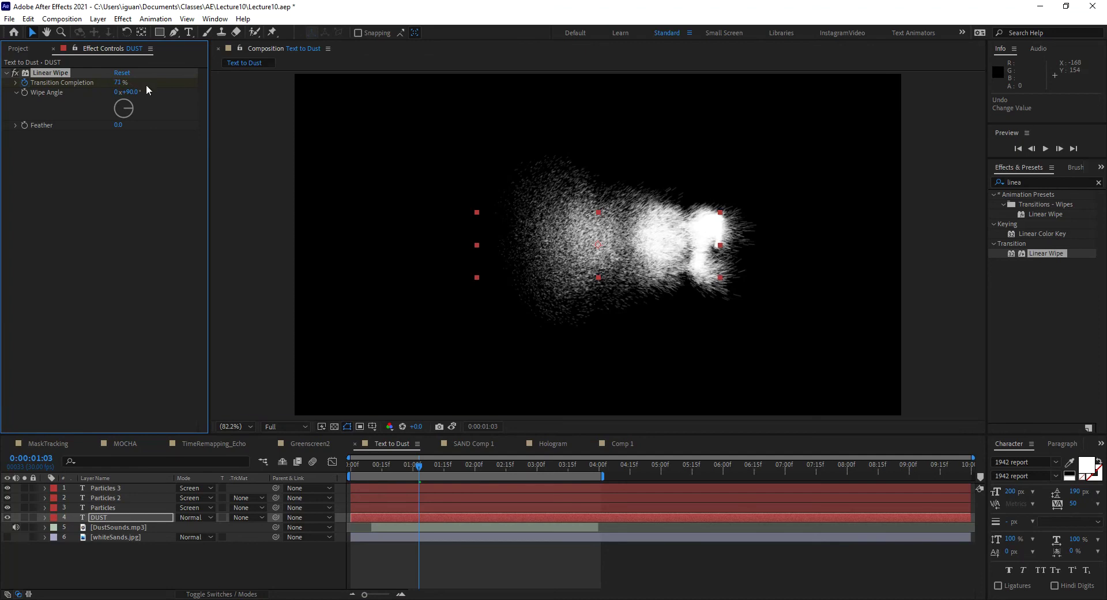
click(119, 83)
text(70)
click(105, 198)
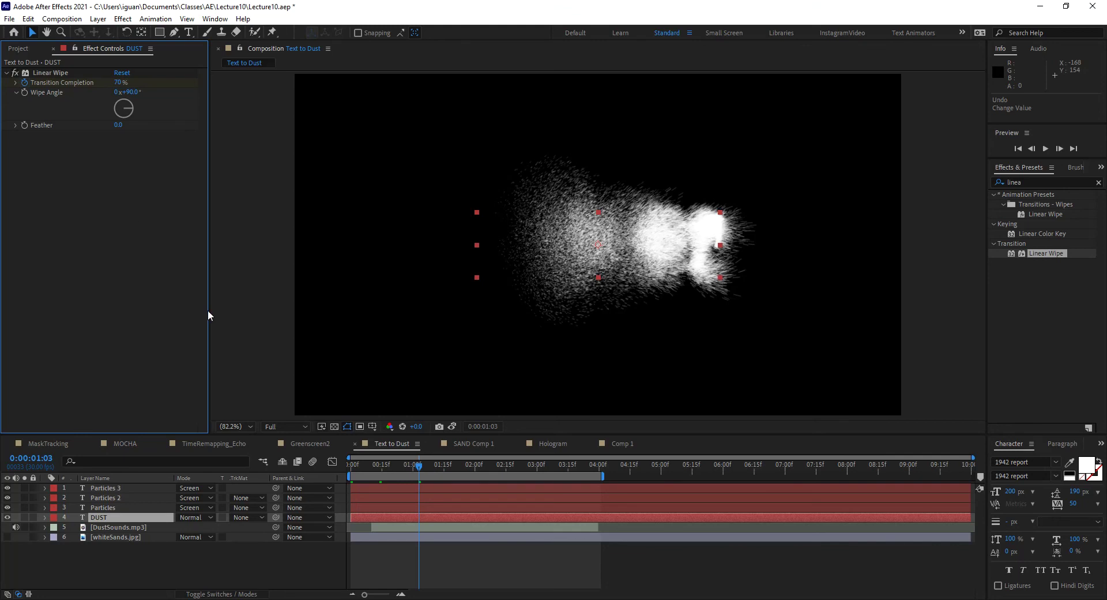
Preview the text wipe together with the particles from 0:00:00:00.
drag(423, 462, 349, 496)
key(space)
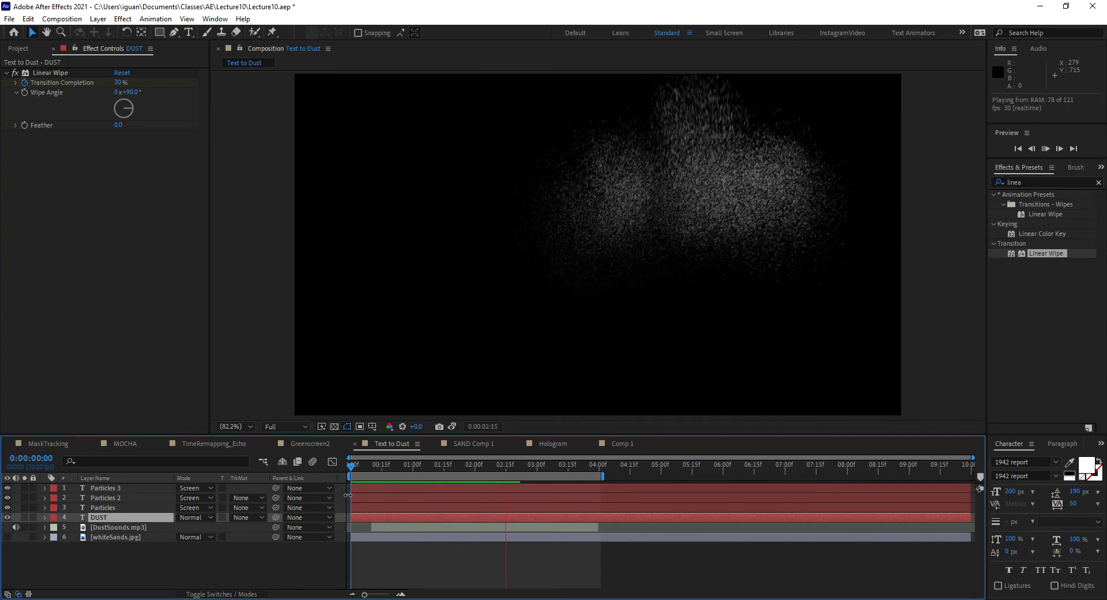
key(space)
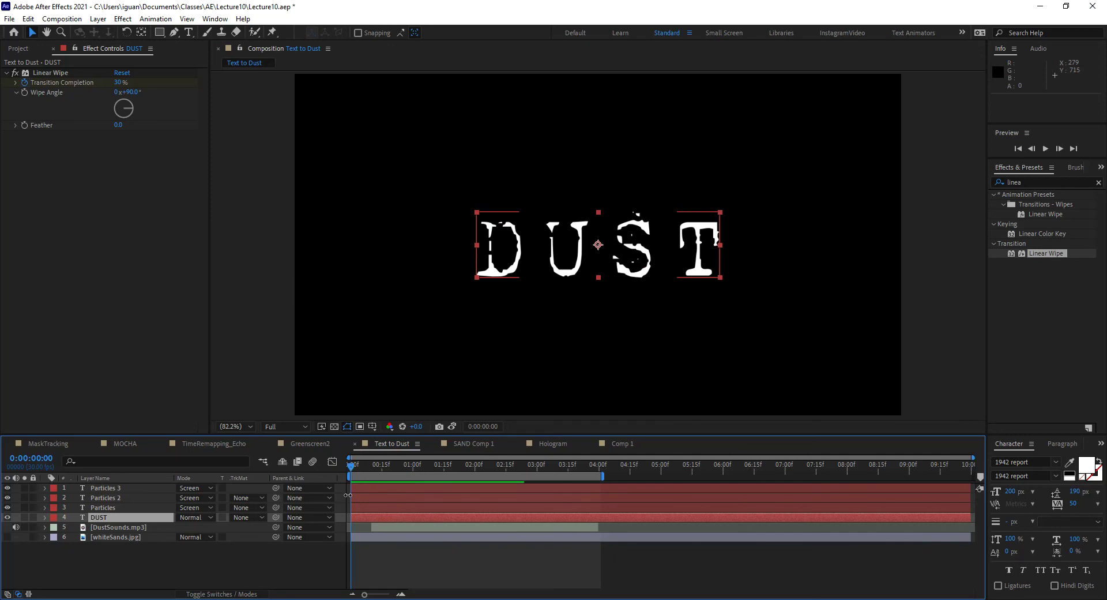
Set the Linear Wipe Feather on the DUST layer to 10 and scrub through the wipe to check it.
drag(370, 458, 386, 467)
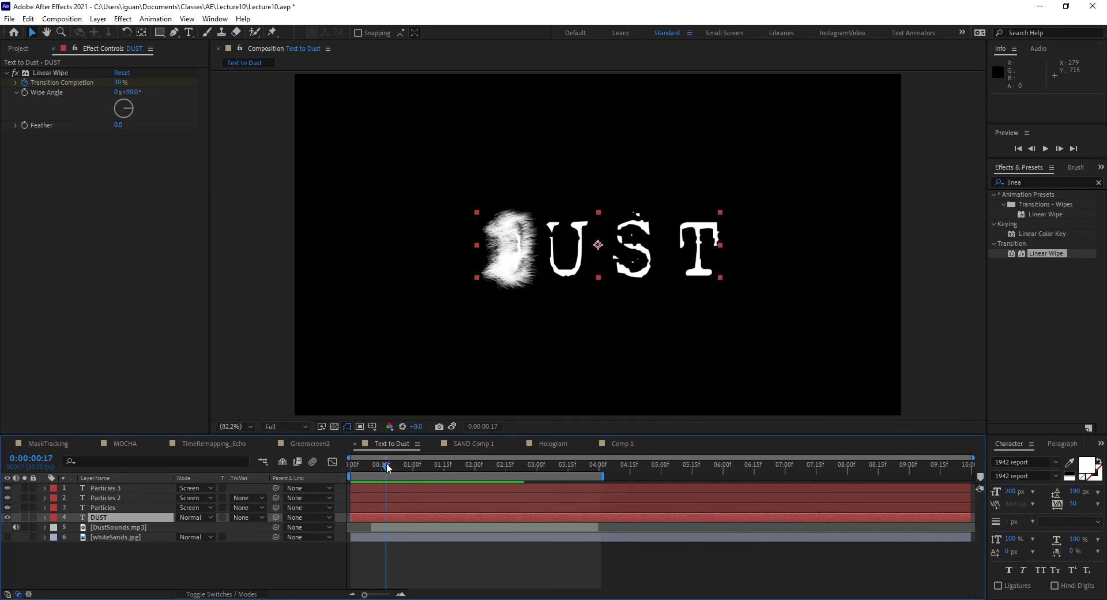
click(118, 125)
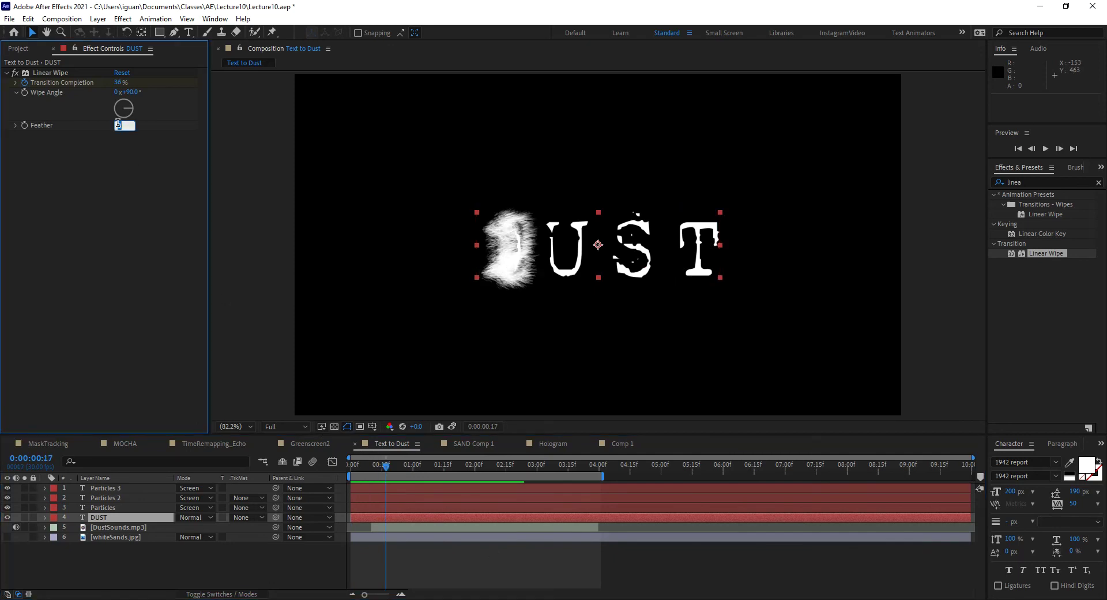
text(10)
key(Return)
drag(386, 466, 417, 493)
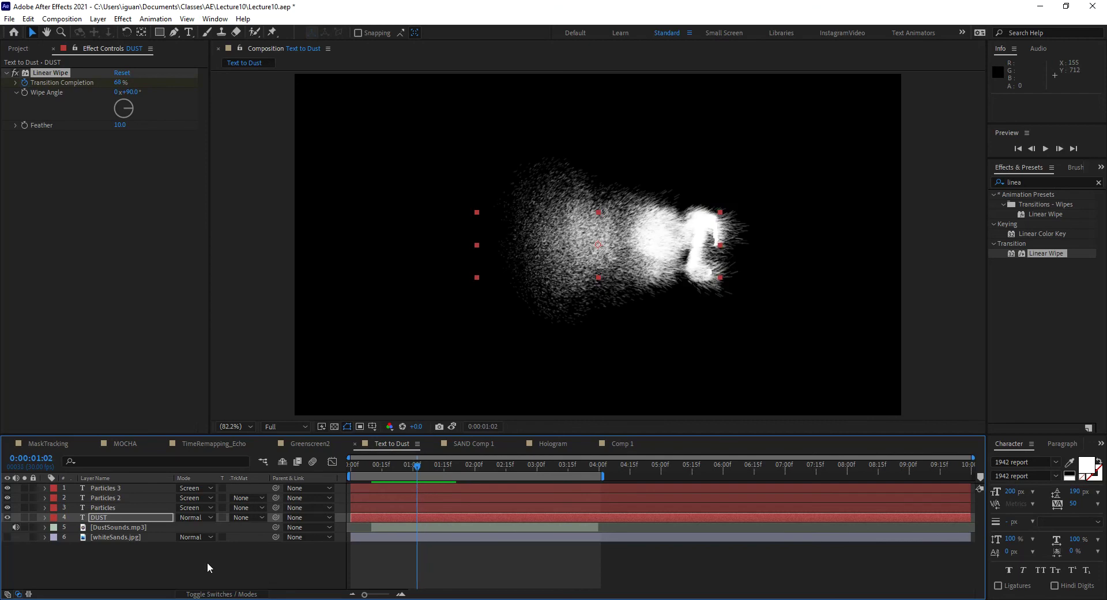
Make the whiteSands.jpg background layer visible and preview the finished dust effect from 0:00:00:00.
click(7, 537)
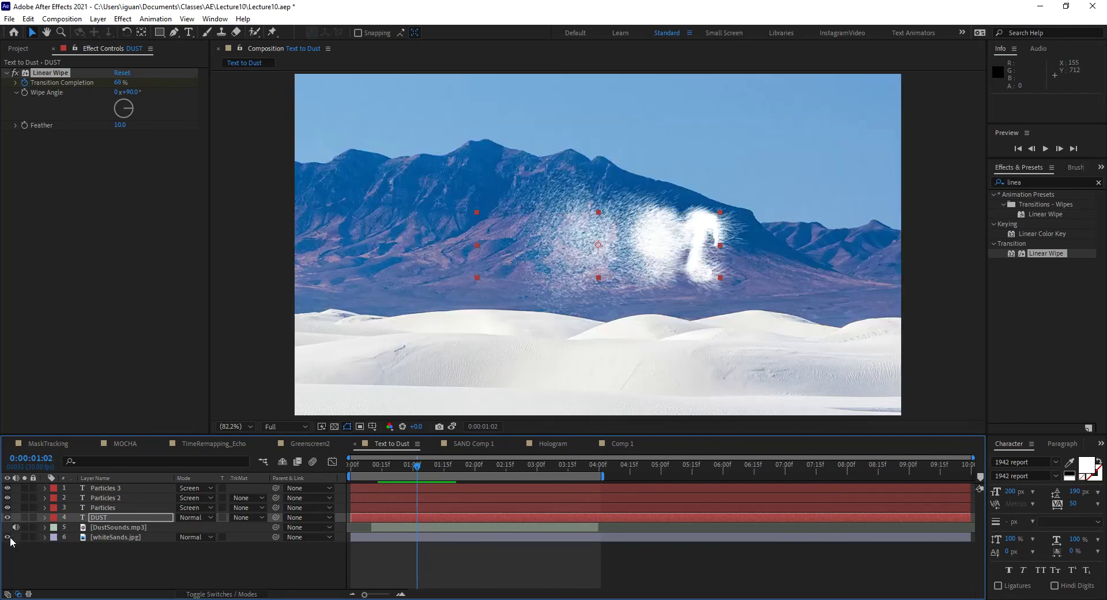
drag(428, 472, 402, 473)
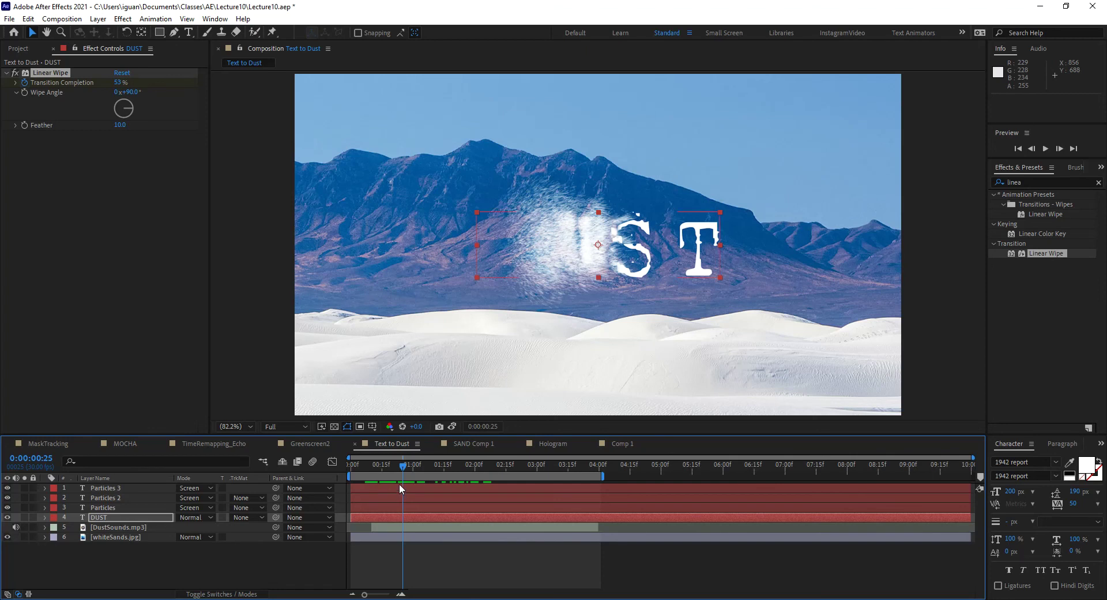
drag(400, 469, 349, 468)
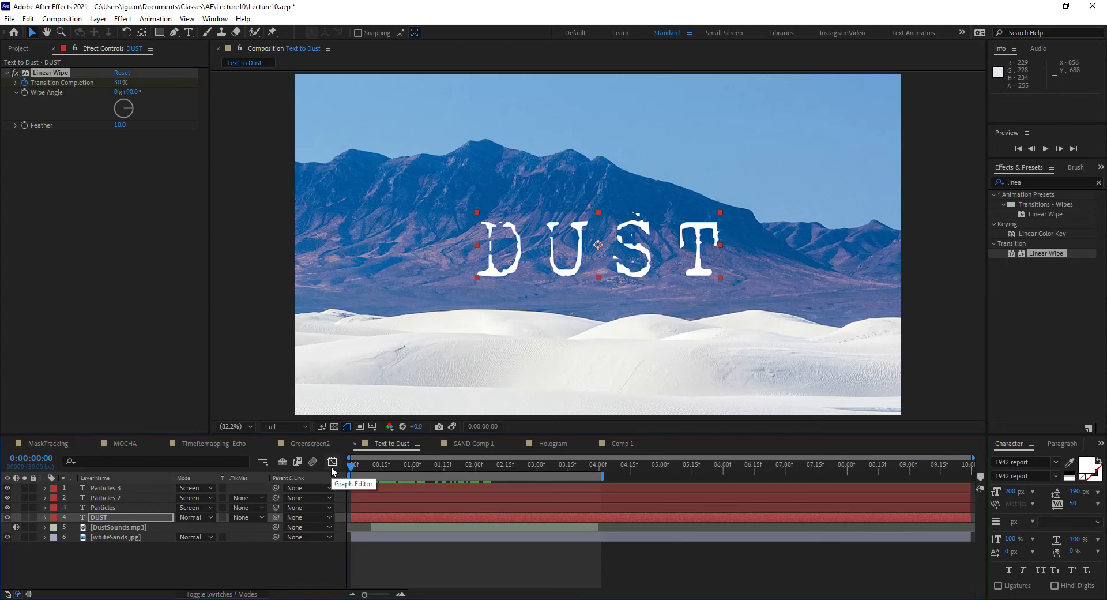
key(space)
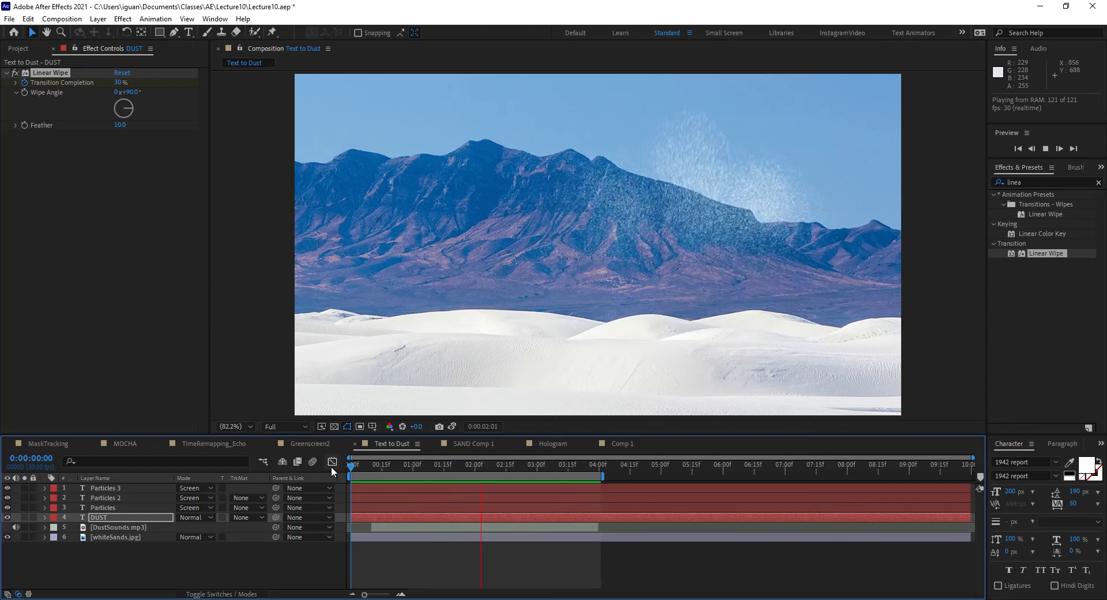
key(space)
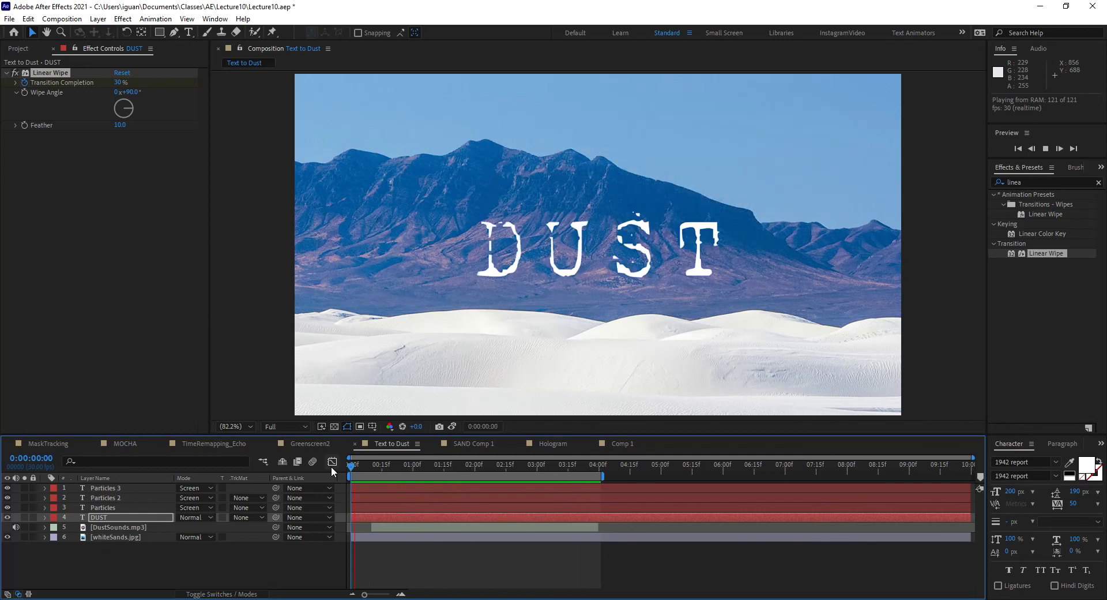